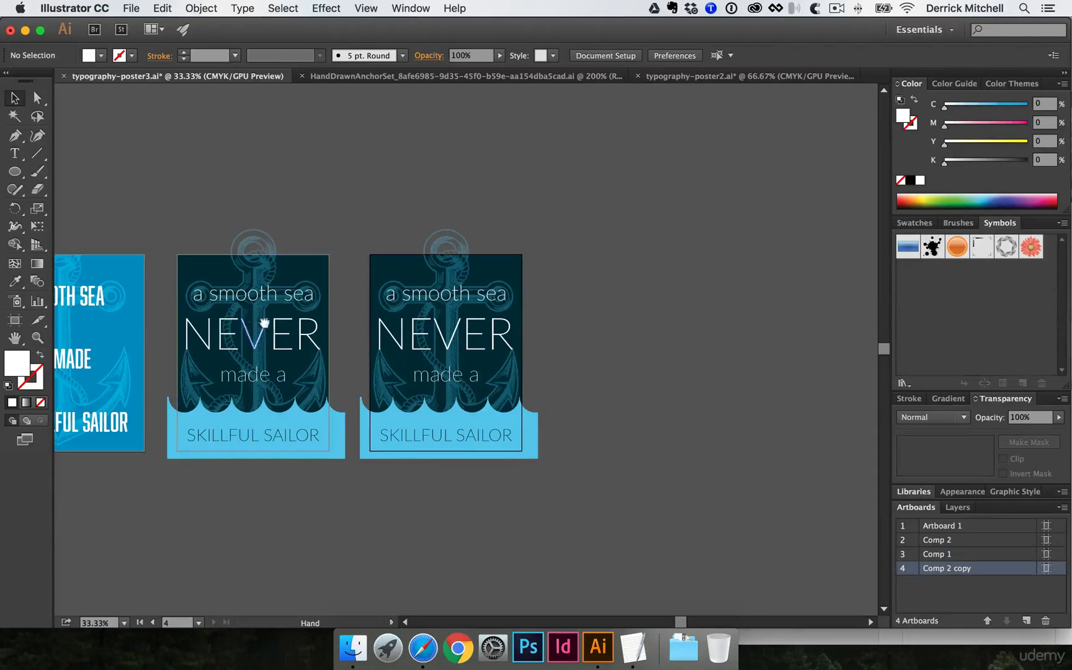
Delete the light-blue wave shape from the Comp 2 copy artboard.
drag(263, 321, 449, 334)
drag(609, 388, 422, 381)
super+click(442, 372)
super+click(489, 365)
click(421, 417)
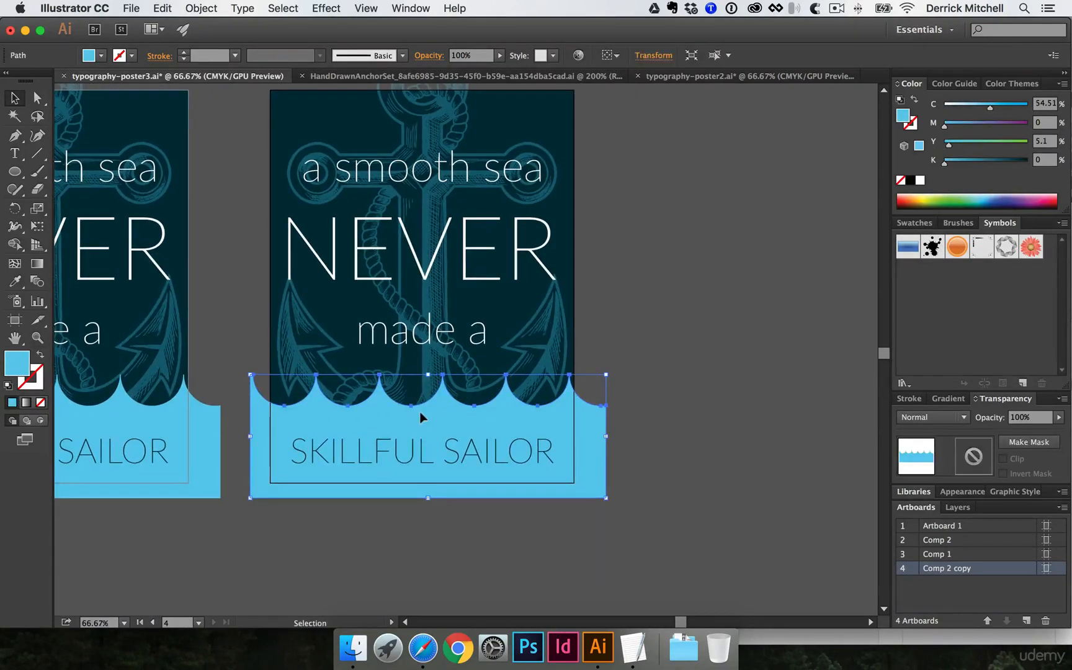
key(Delete)
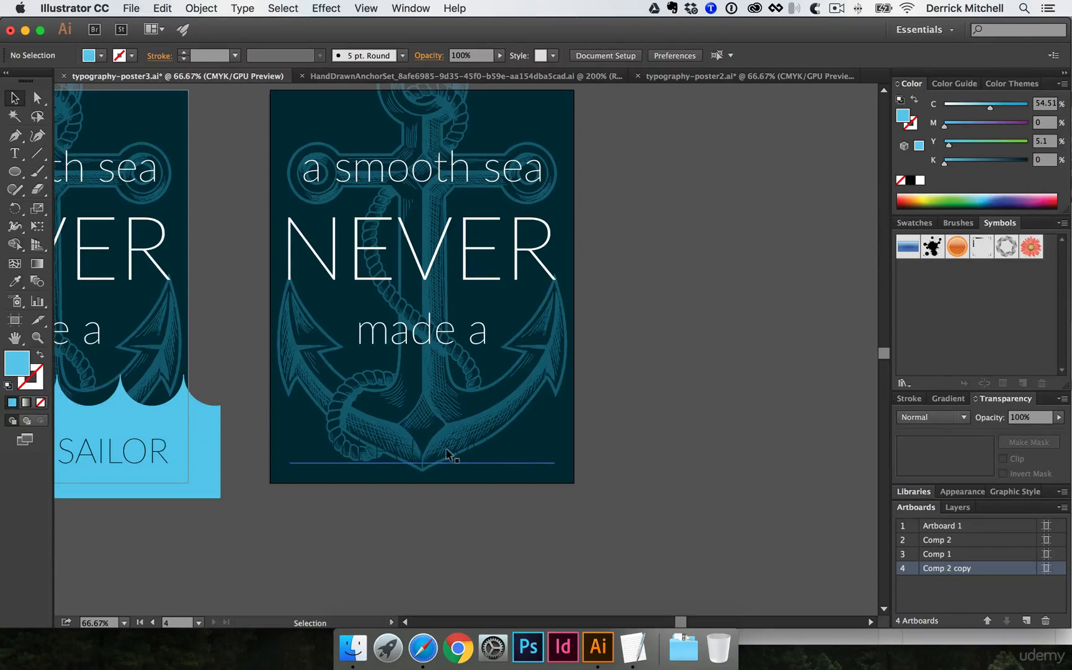
Recolor the "SKILLFUL SAILOR" text on the Comp 2 copy artboard white by sampling the "NEVER" lettering.
click(447, 453)
key(i)
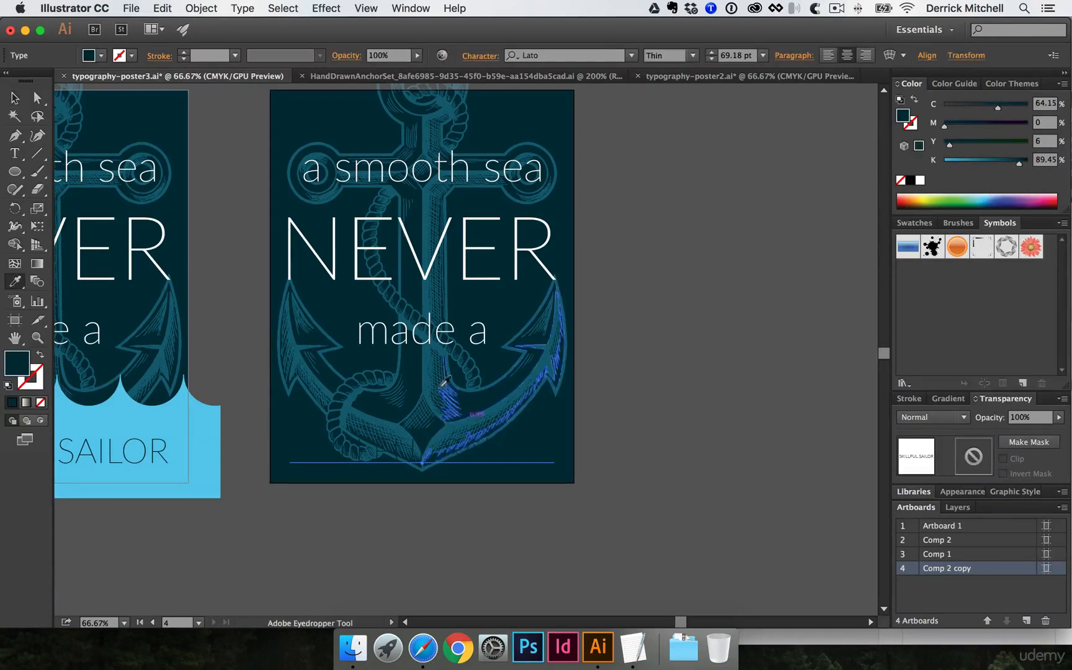
click(358, 274)
key(v)
click(700, 387)
drag(662, 374, 656, 397)
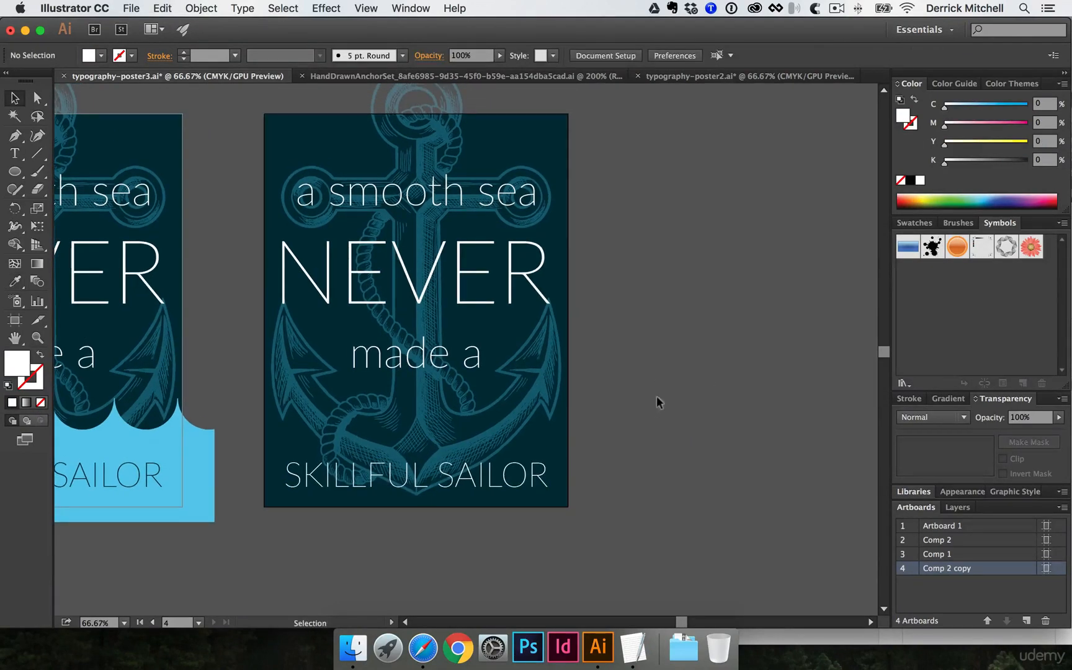
scroll(656, 396, up, 3)
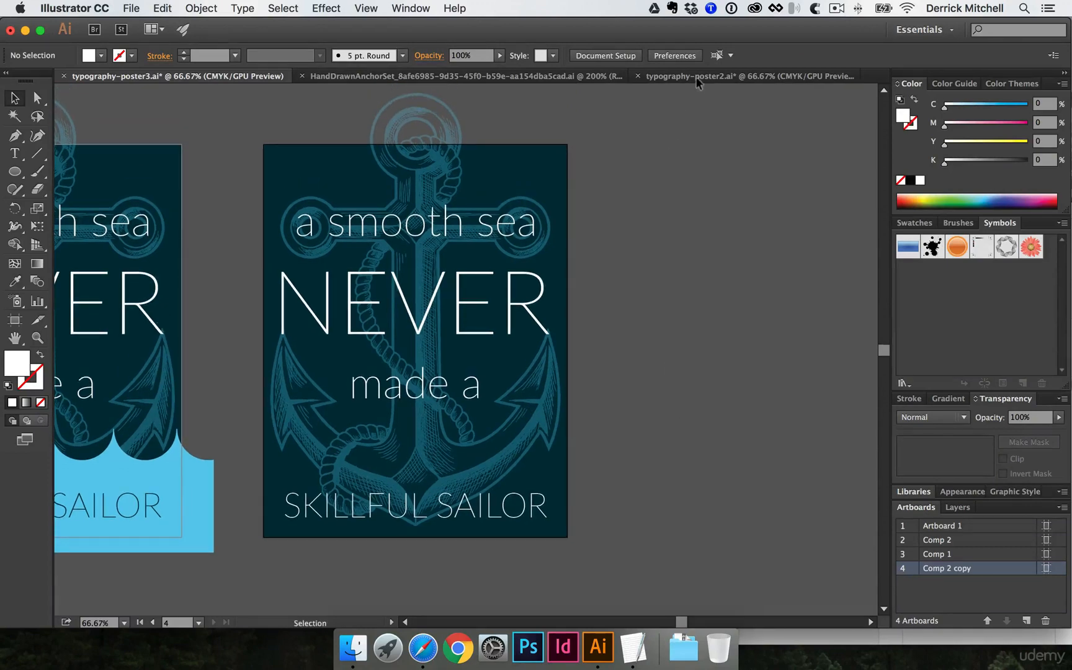
Place sea.jpg from the photos folder in Finder into the poster document, overlapping the edge of the Comp 2 copy artboard.
click(353, 648)
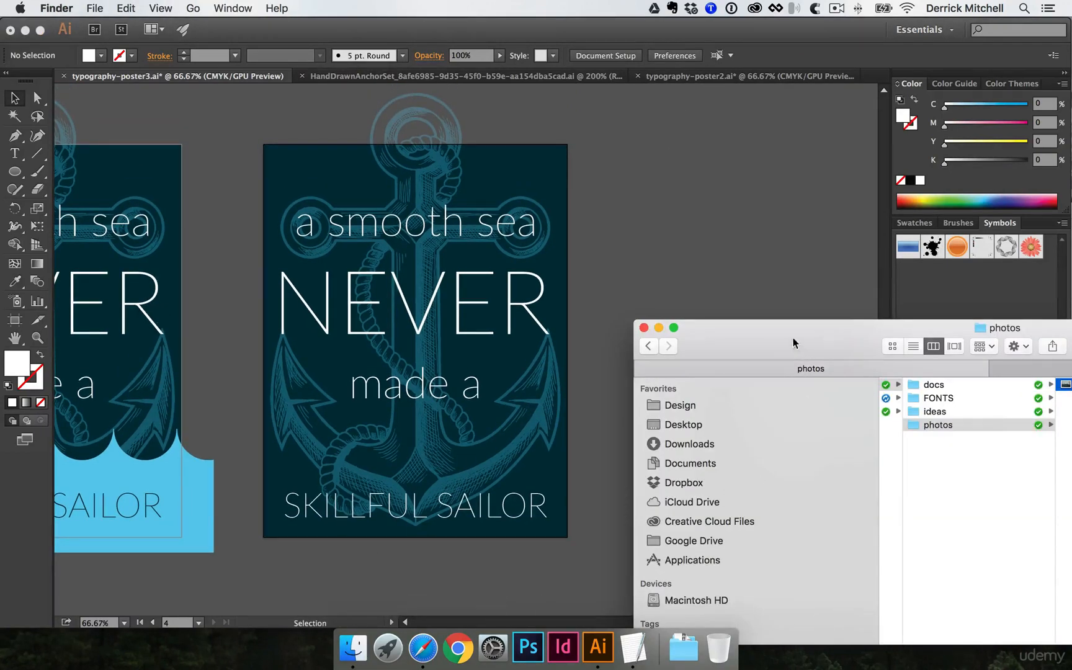
drag(794, 343, 555, 346)
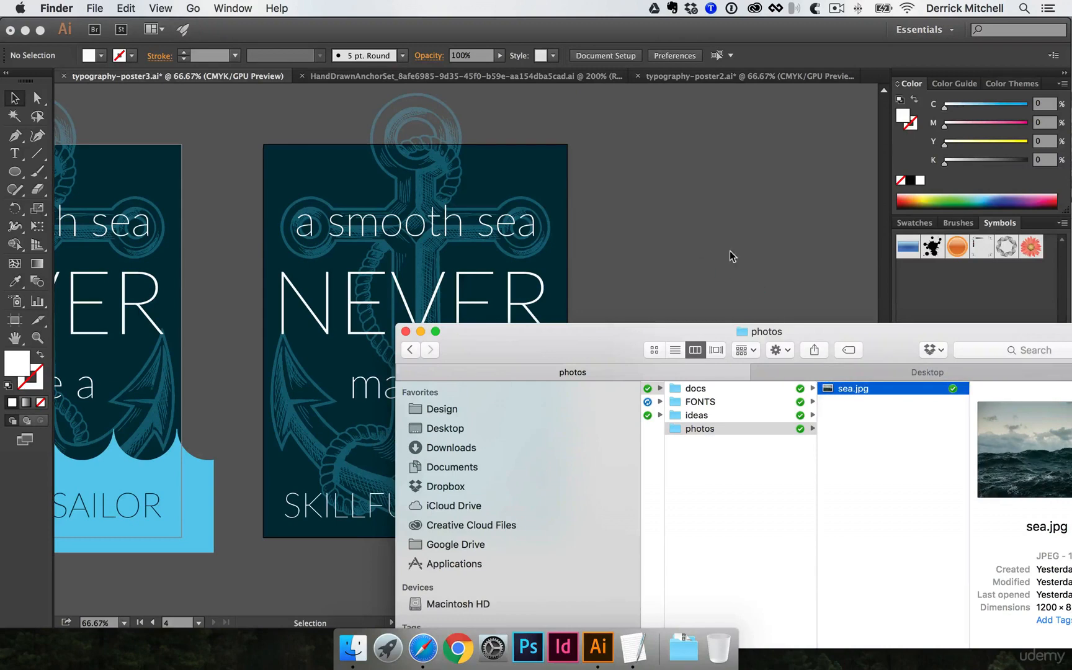
drag(853, 388, 730, 255)
click(349, 126)
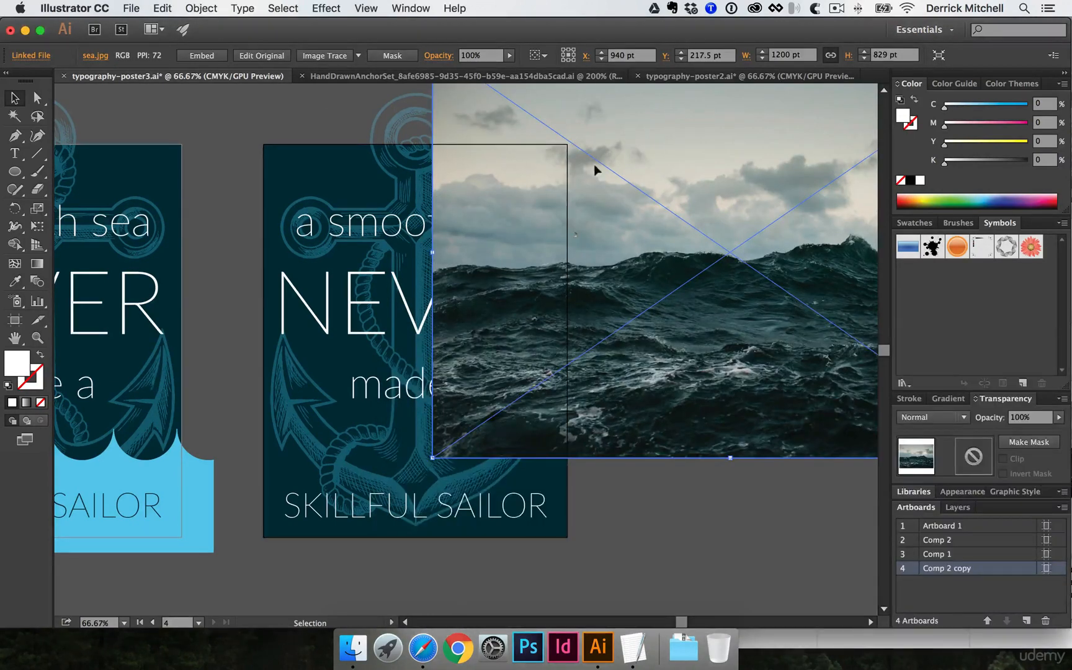
drag(633, 176, 330, 254)
drag(414, 224, 501, 275)
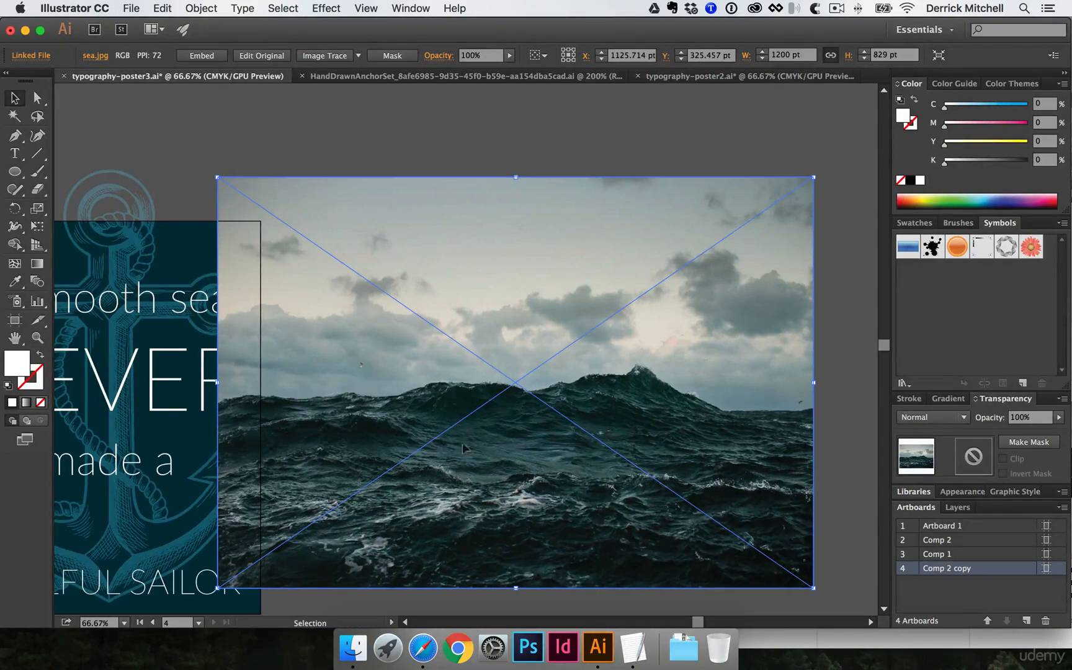
Move sea.jpg out of the photos folder in Finder and return to Illustrator to test the image link.
click(353, 648)
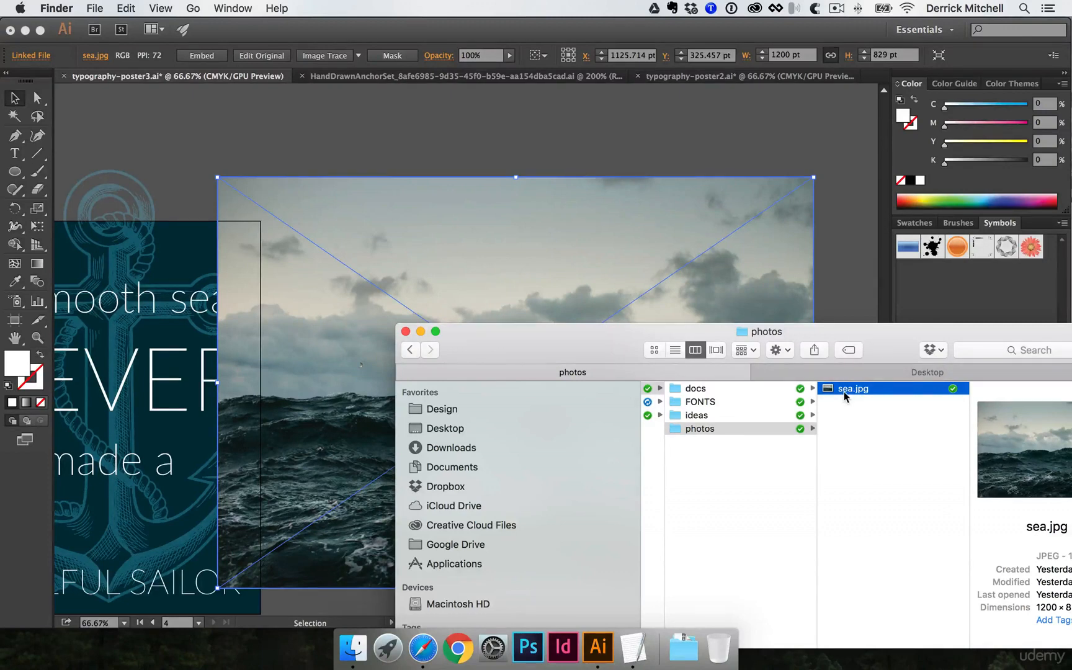
drag(843, 390, 762, 467)
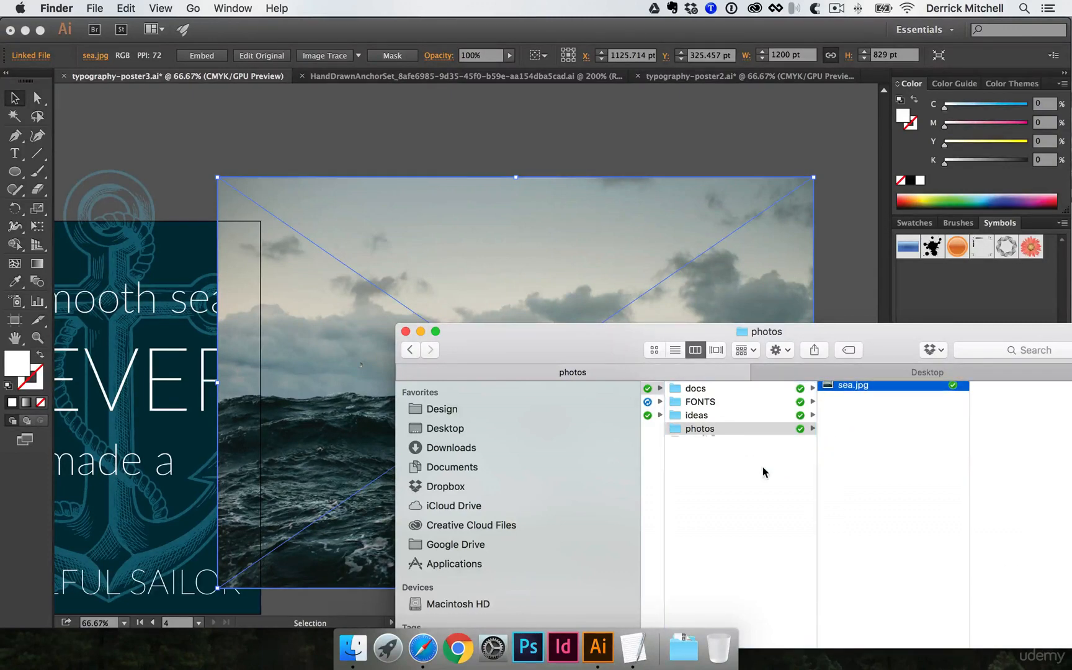
click(839, 211)
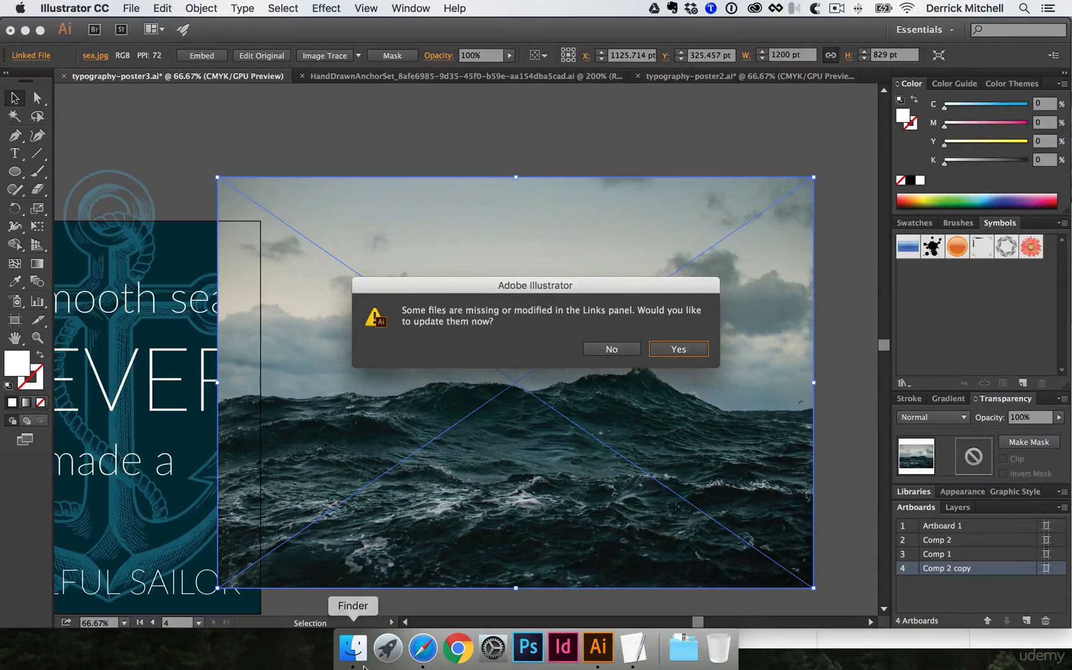
Put sea.jpg back into the photos folder in Finder, return to Illustrator and decline updating the links.
click(353, 647)
drag(695, 441, 896, 407)
click(663, 177)
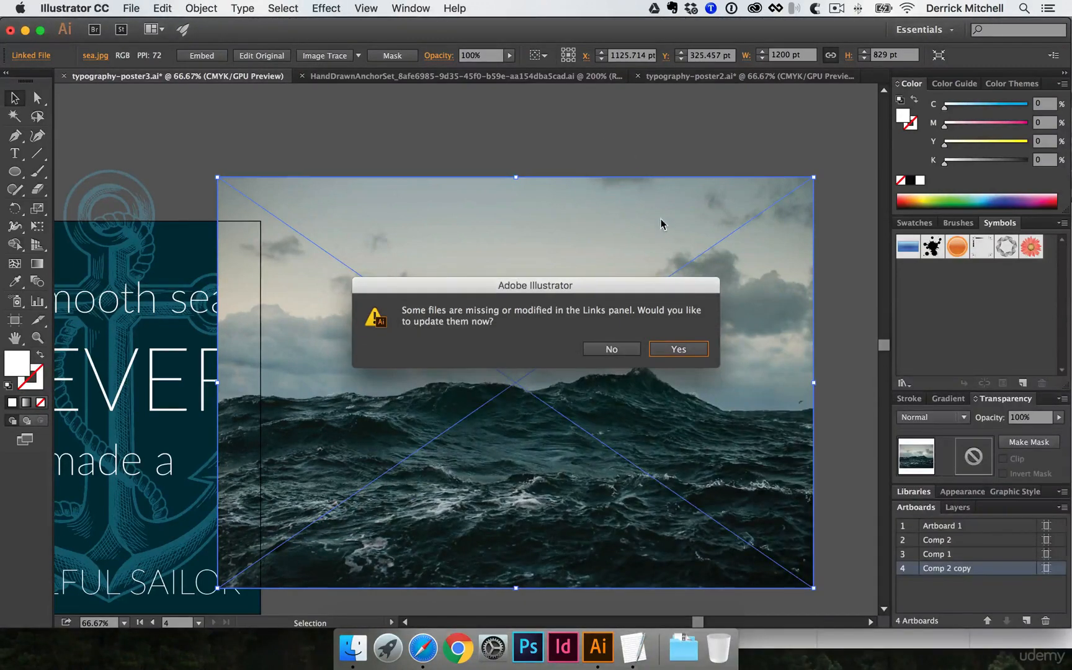
click(606, 349)
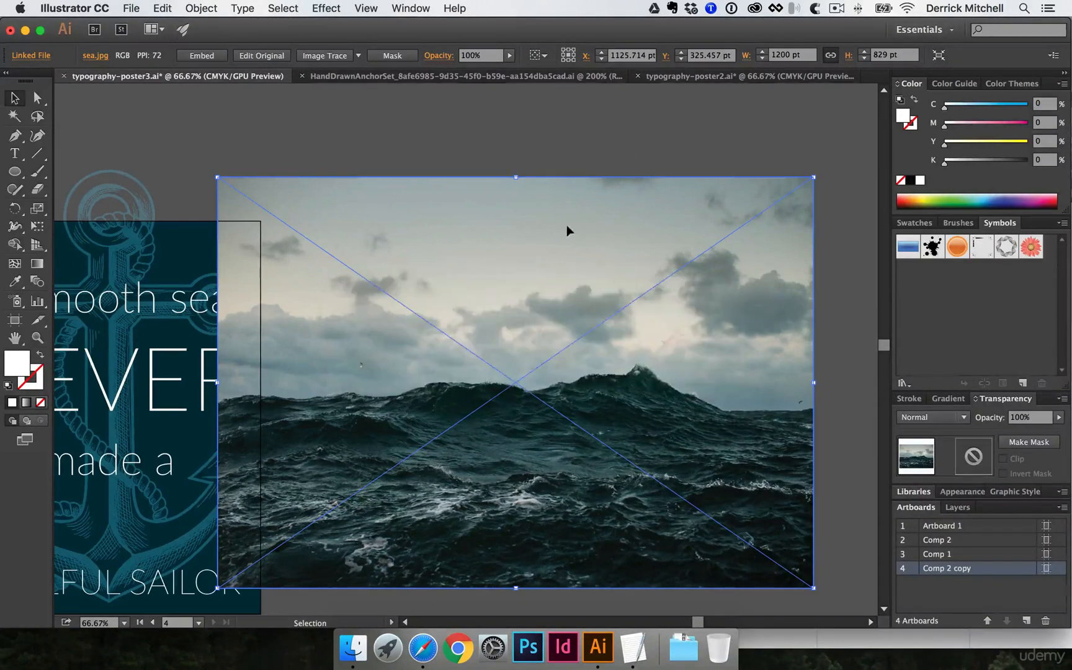
Embed the linked sea.jpg image in the document and close the link manager.
click(409, 7)
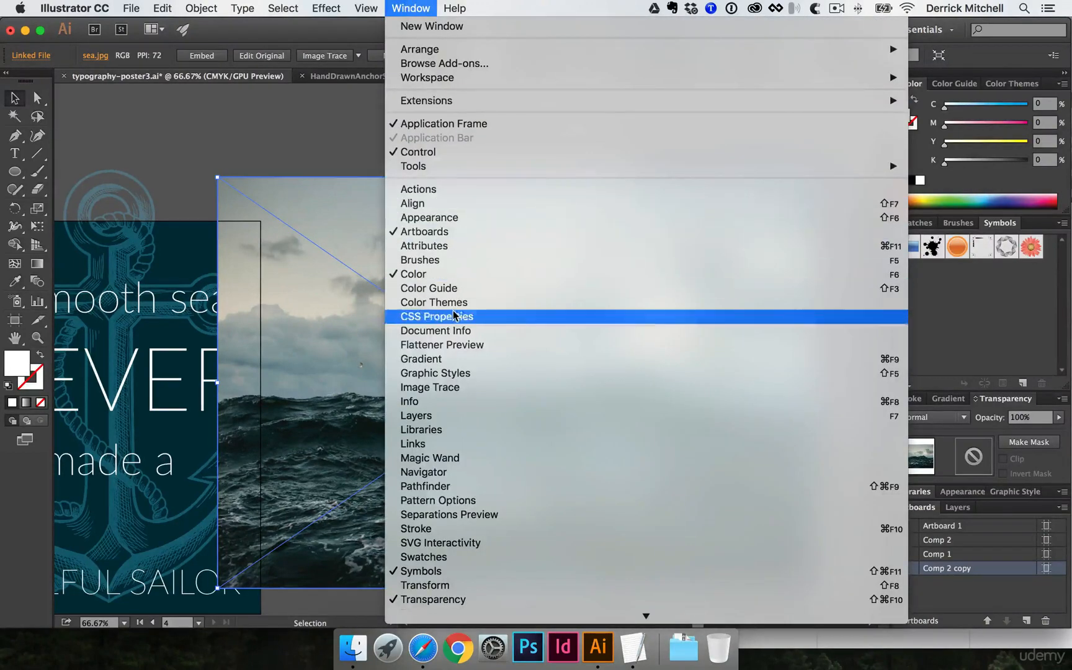
click(445, 448)
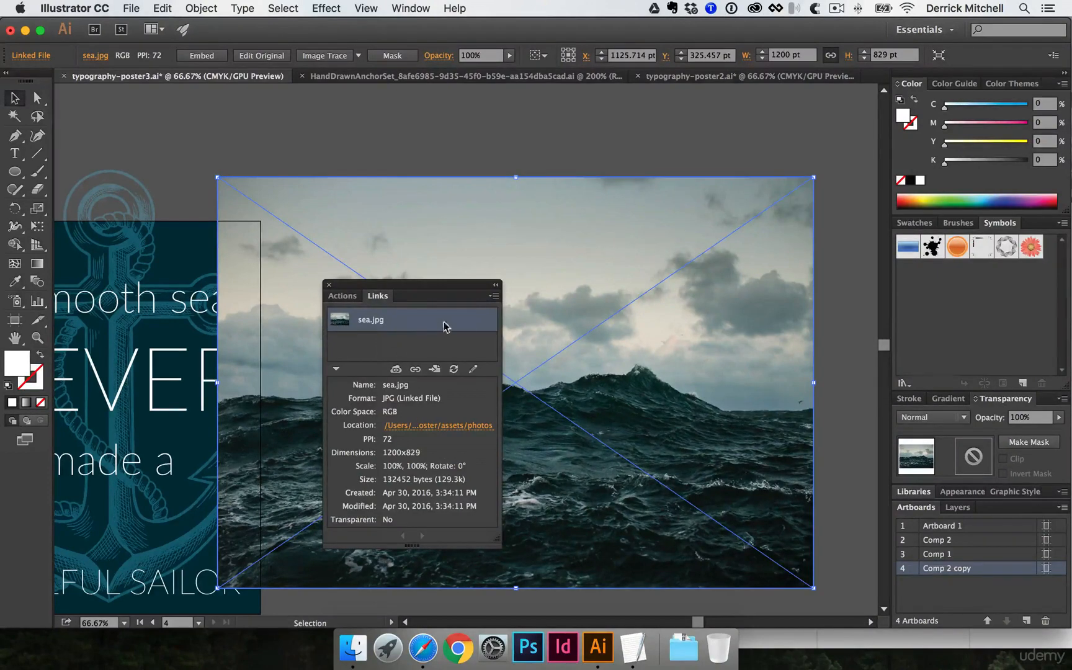
click(494, 297)
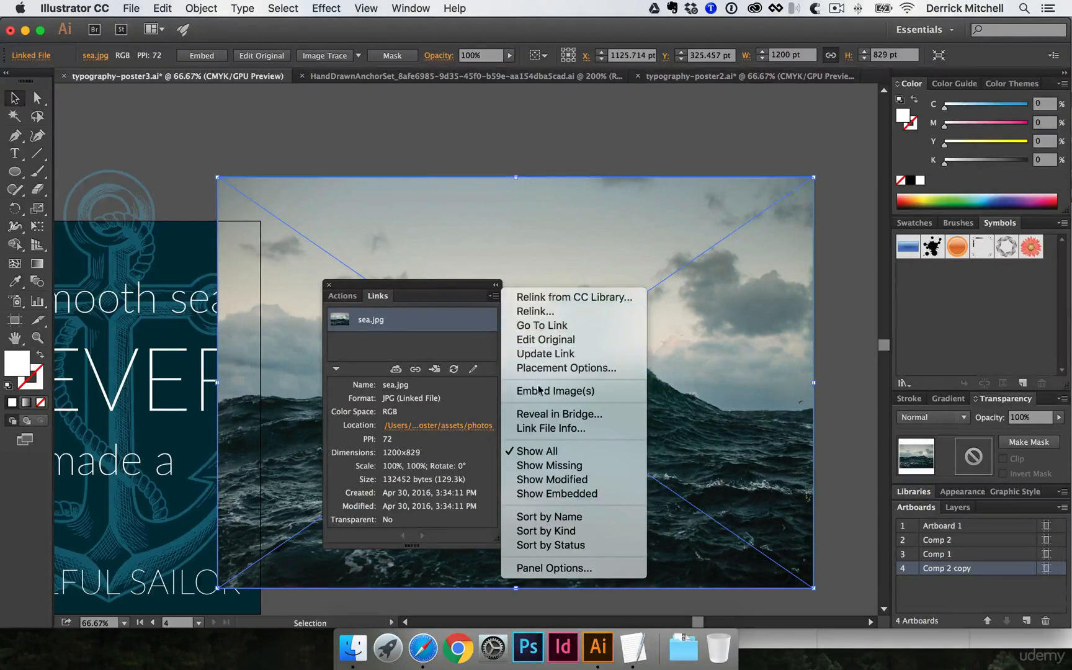
click(587, 391)
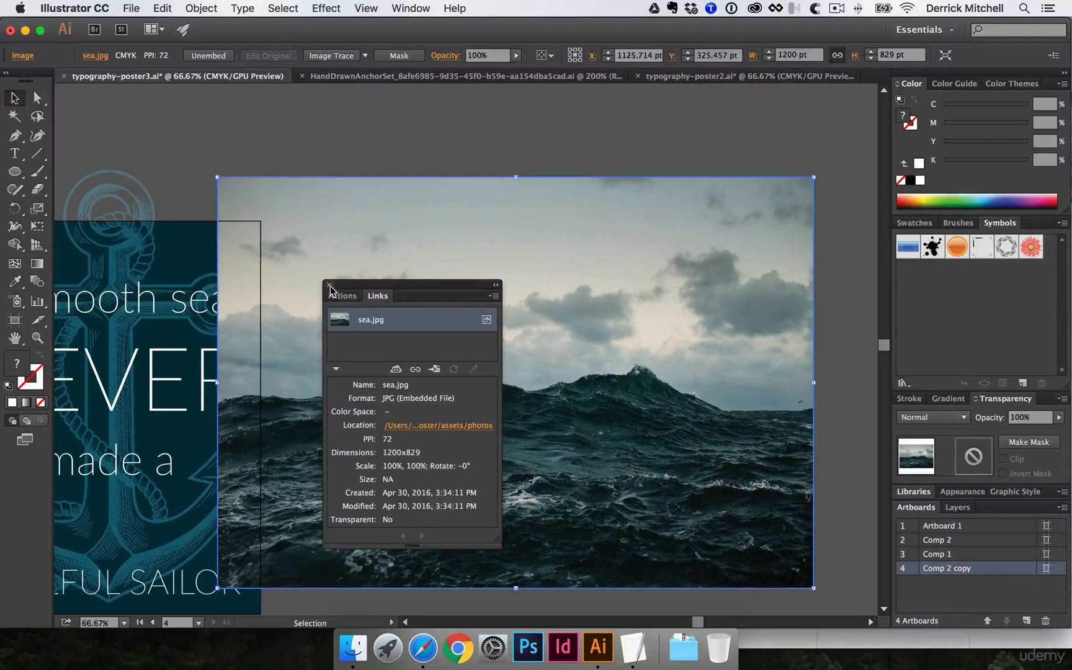
click(329, 285)
Move the embedded sea photo clear of the Comp 2 copy artboard into the empty space beside it.
click(286, 141)
drag(299, 179, 544, 151)
click(545, 149)
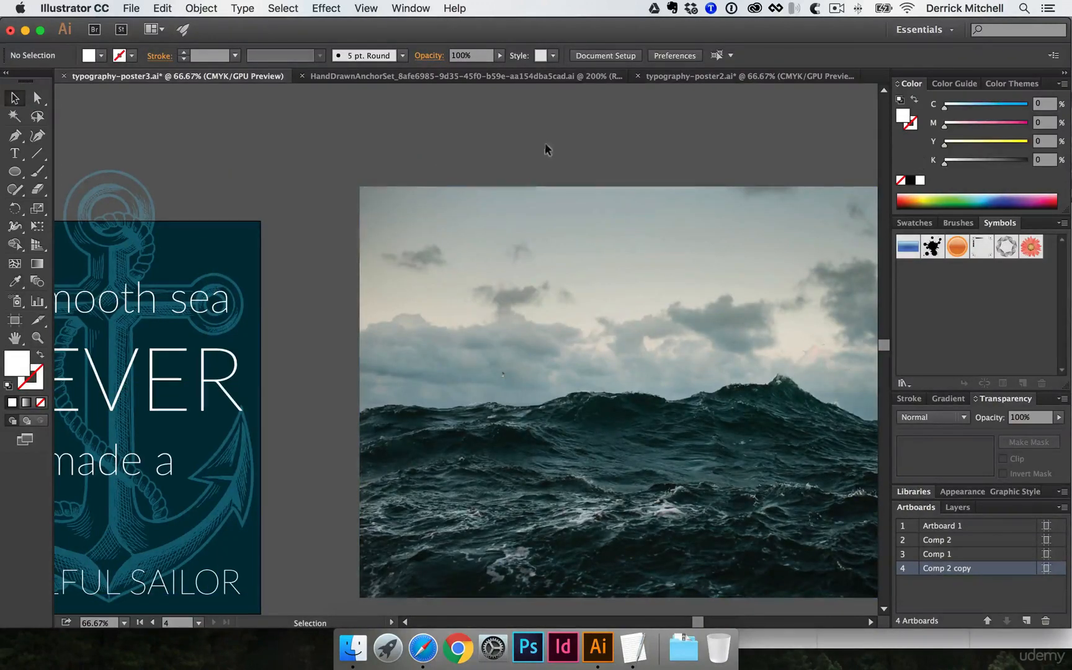
key(super+alt+space)
click(302, 271)
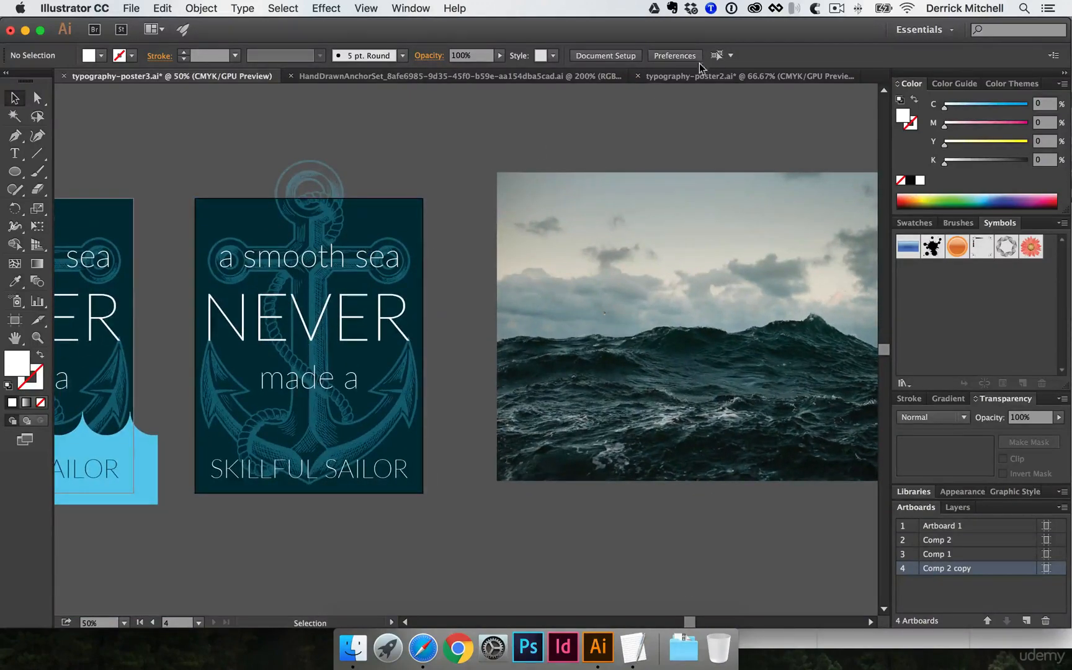
Switch to typography-poster2.ai and inspect the clipped sea image behind the dark anchor poster.
click(709, 76)
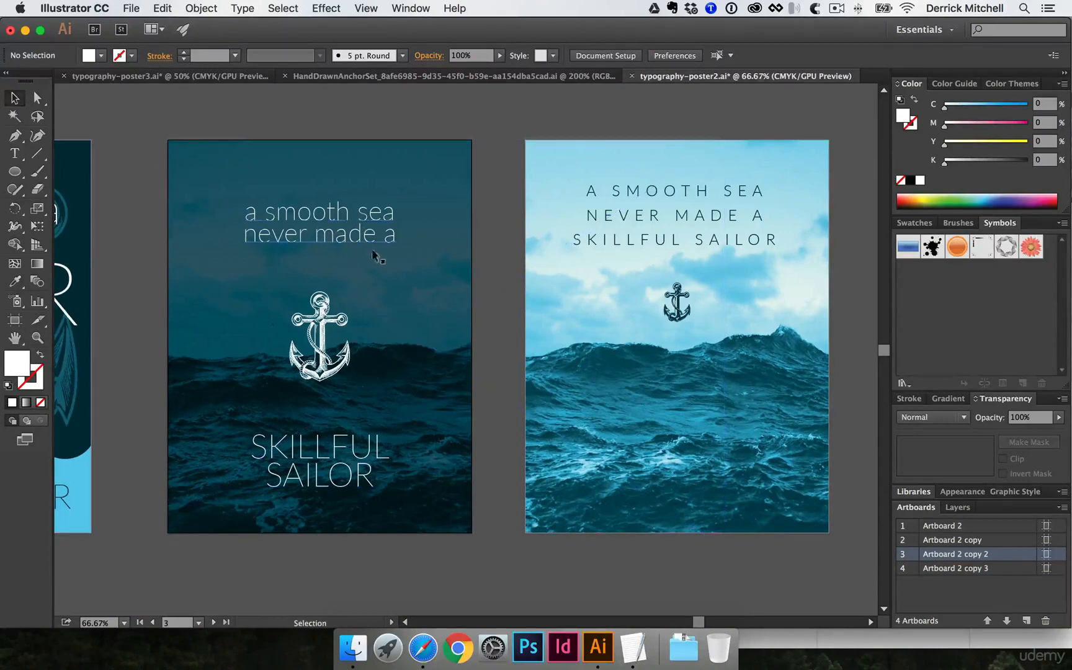
key(space)
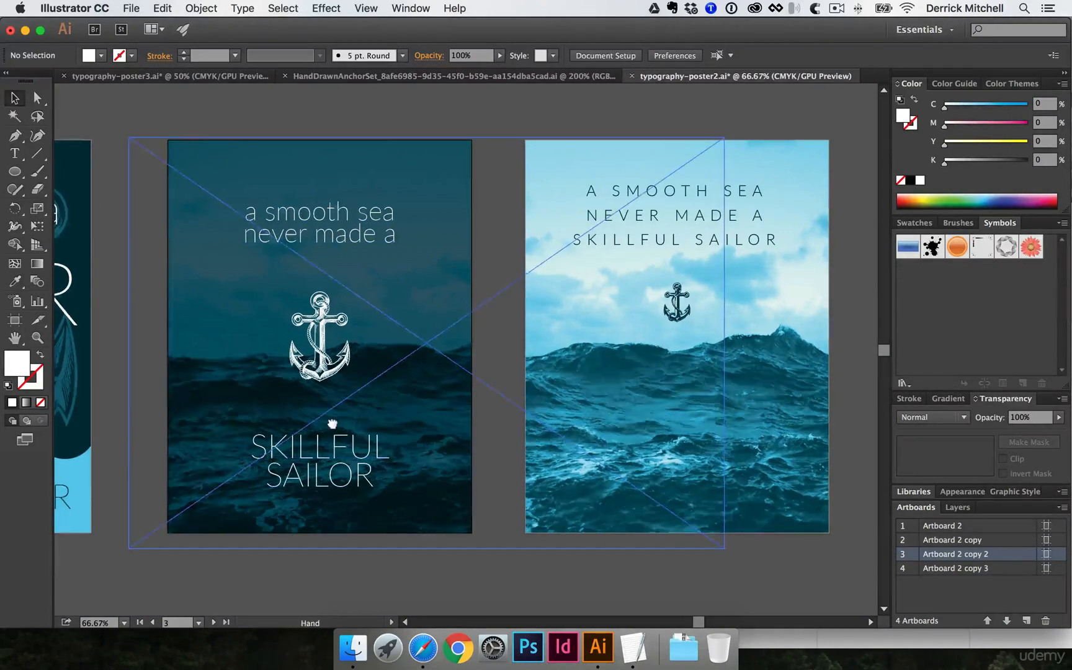
drag(333, 423, 375, 466)
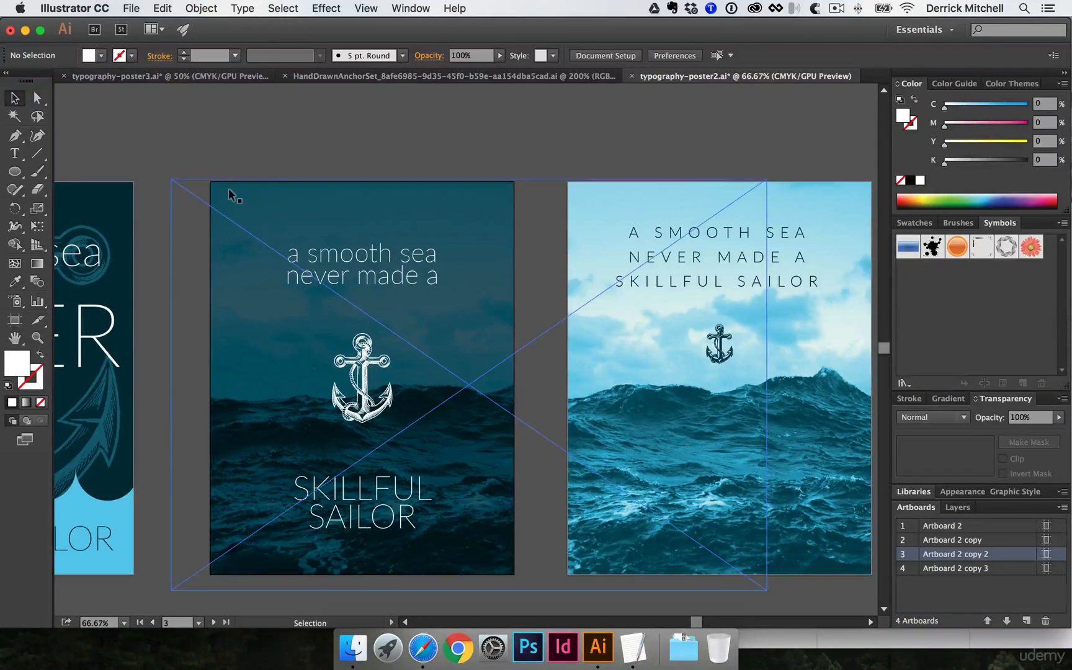
click(233, 215)
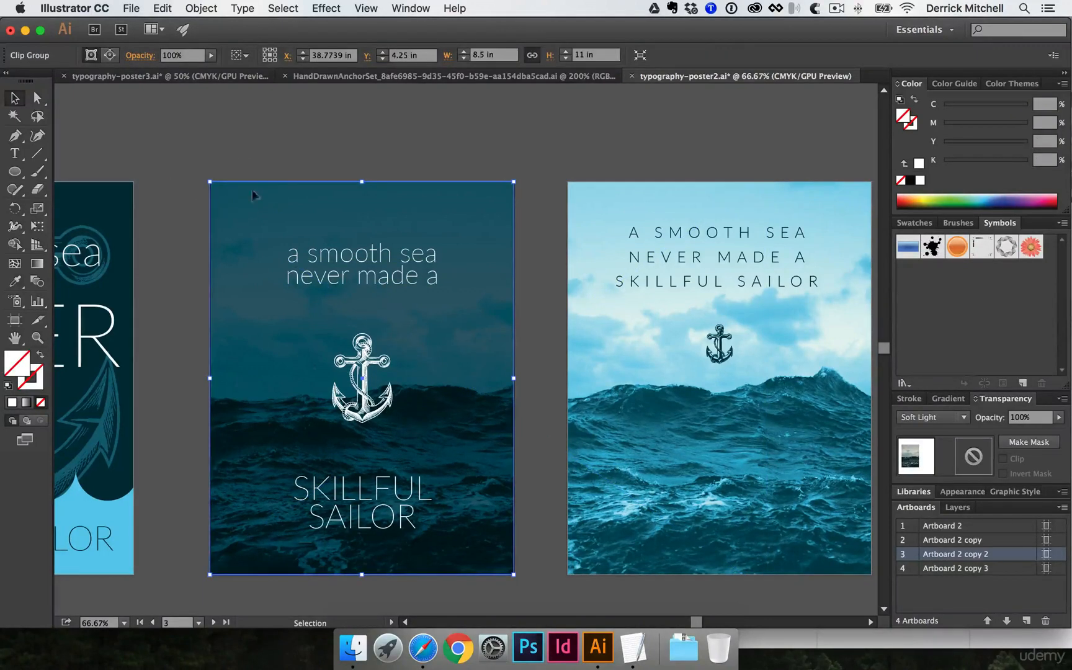
key(super+shift+a)
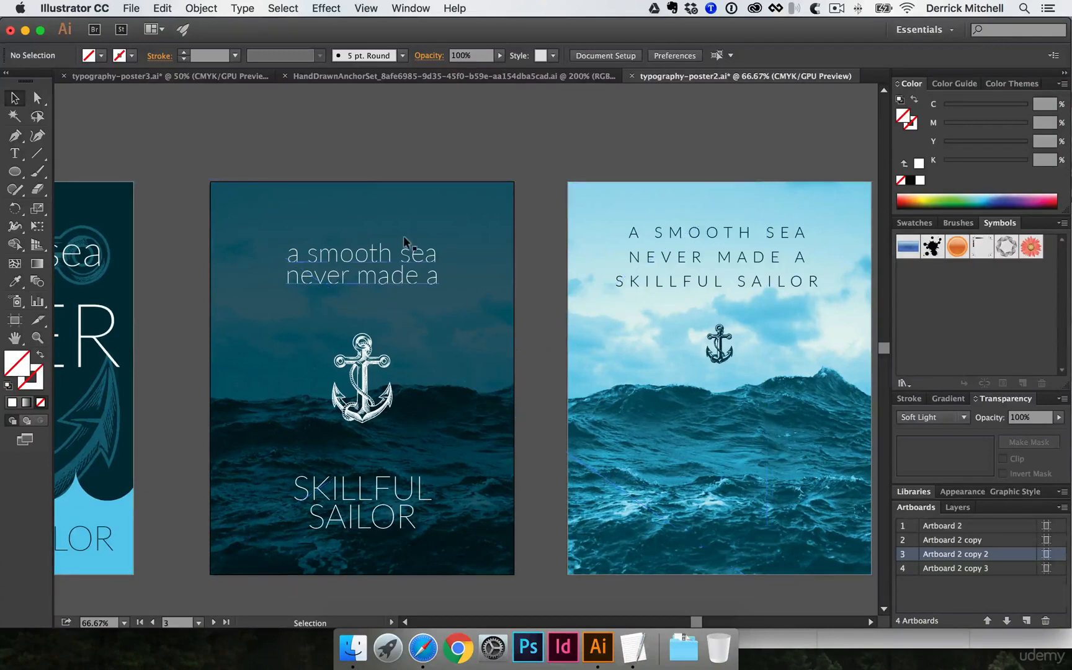
Inside the dark poster's clip group, shrink the clipping rectangle from its upper-left corner and stretch it back over the full artboard.
click(453, 204)
double_click(453, 200)
click(453, 199)
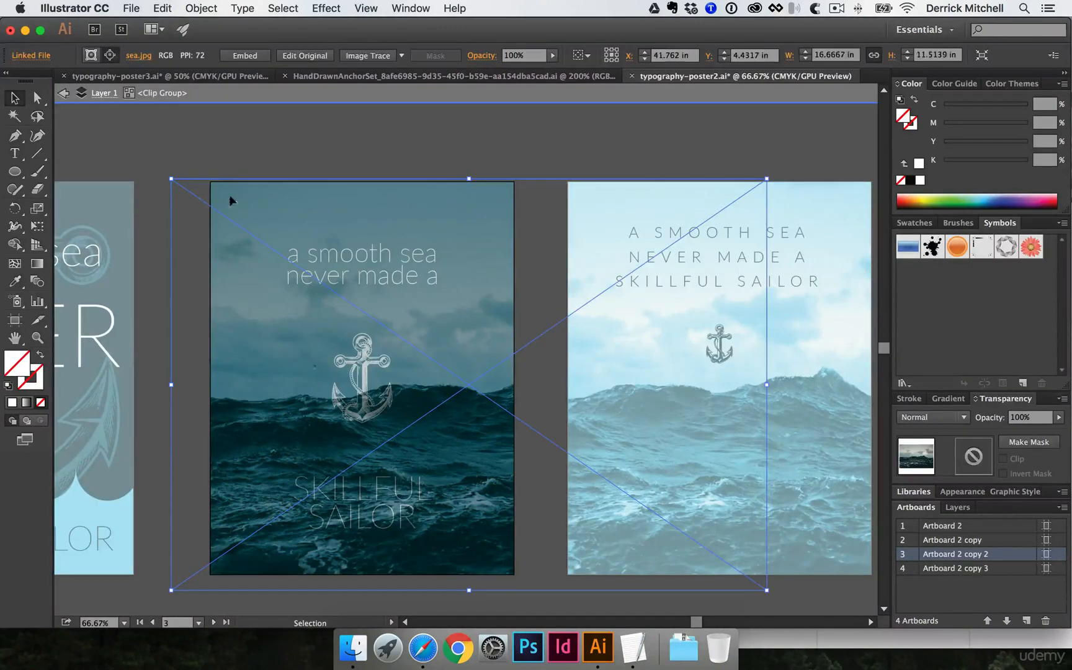
click(206, 186)
drag(211, 182, 259, 227)
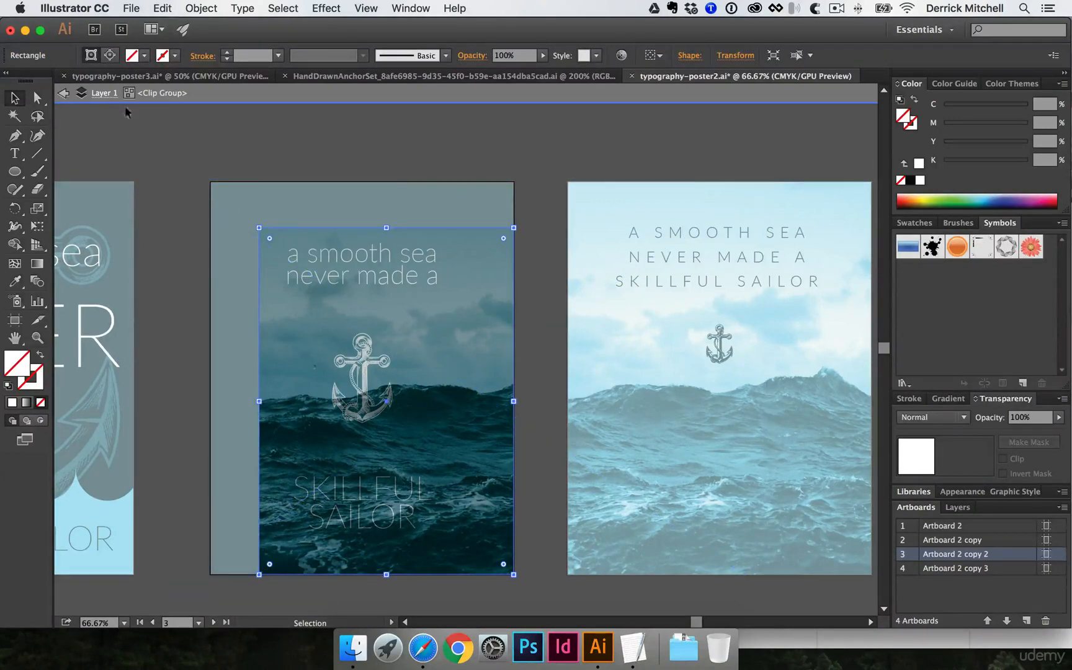
click(97, 93)
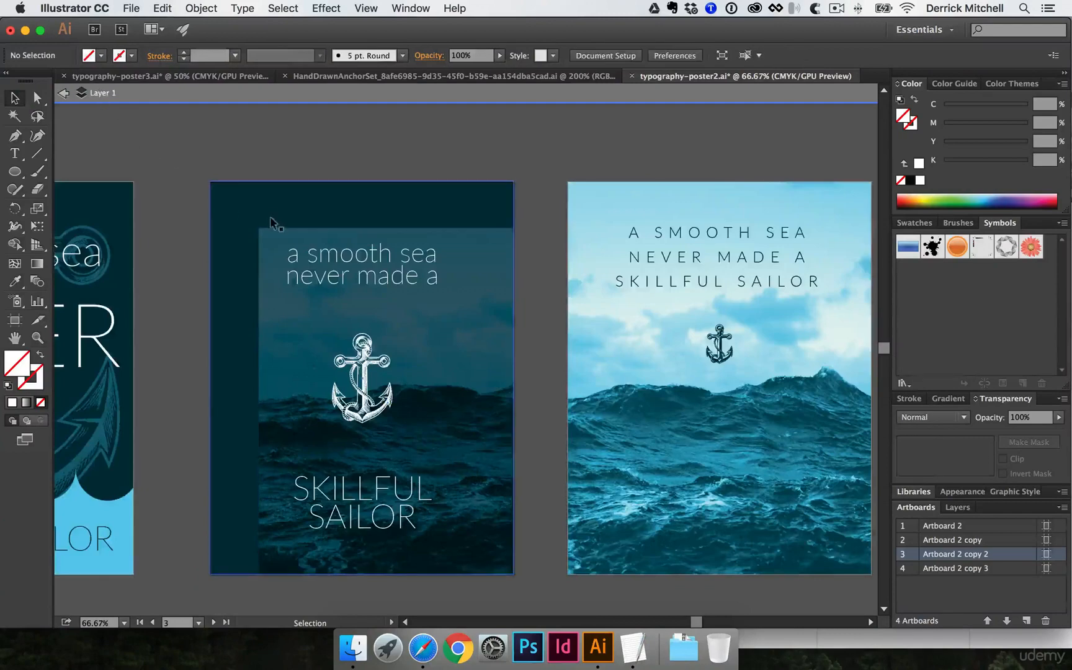
double_click(257, 294)
drag(256, 224, 210, 181)
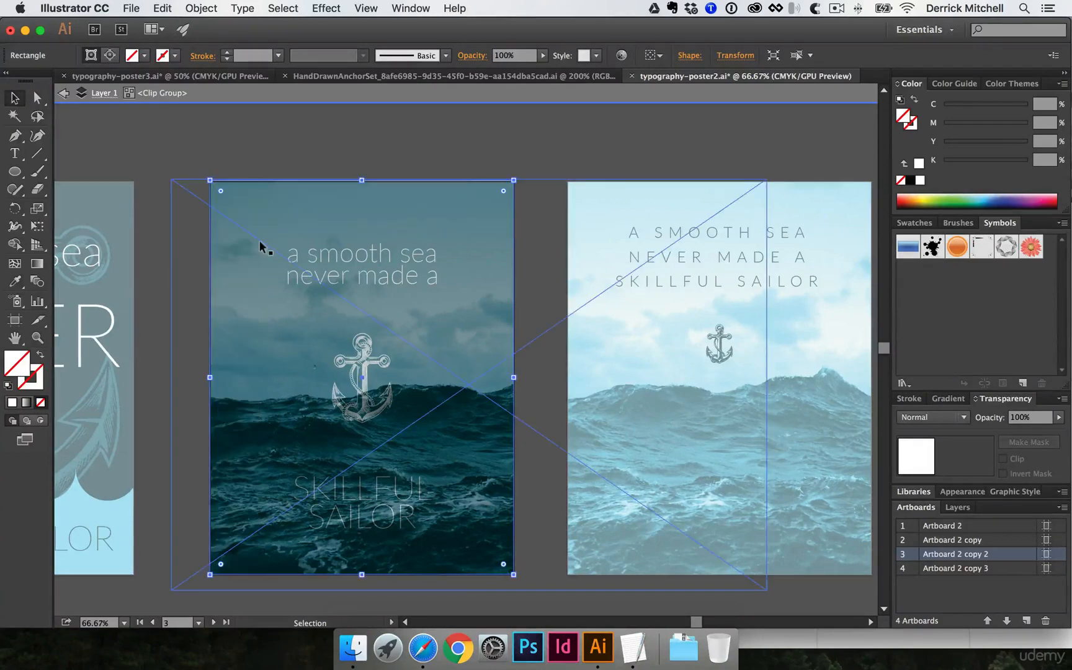
Shift the linked sea photo left within the dark poster's clipping mask so the wave crest sits behind the anchor, and exit isolation.
double_click(265, 247)
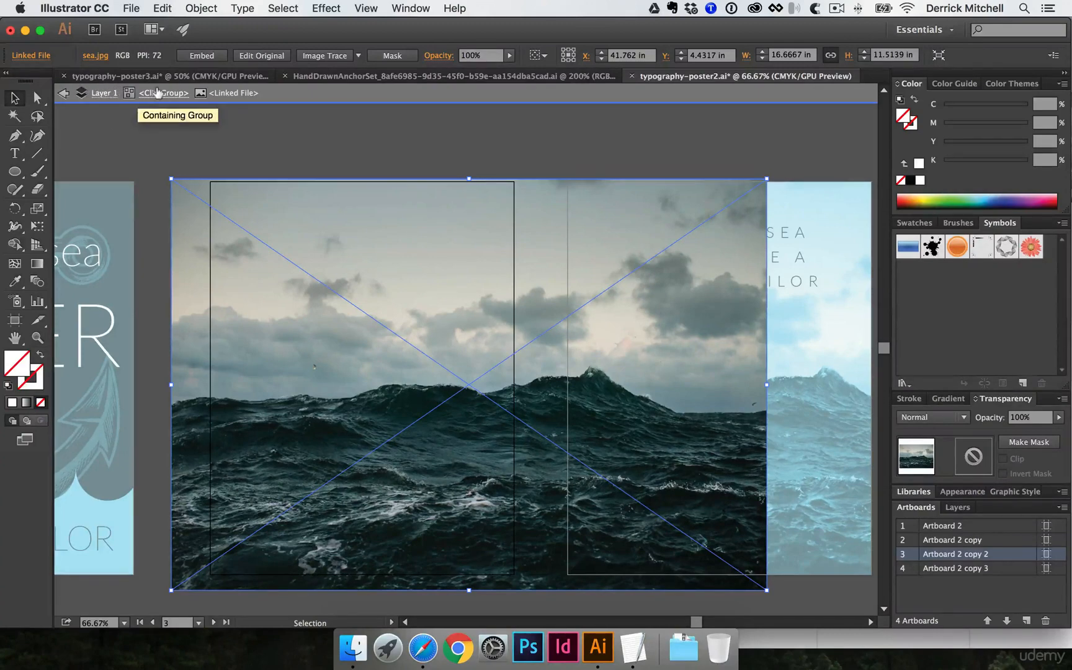
drag(217, 248, 62, 242)
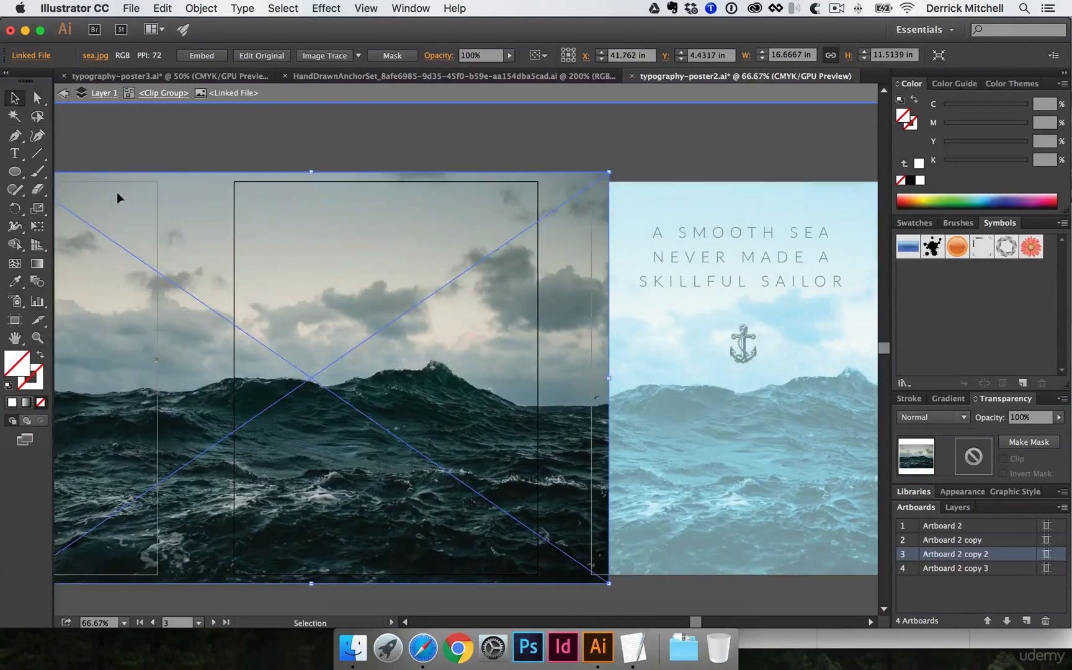
double_click(215, 133)
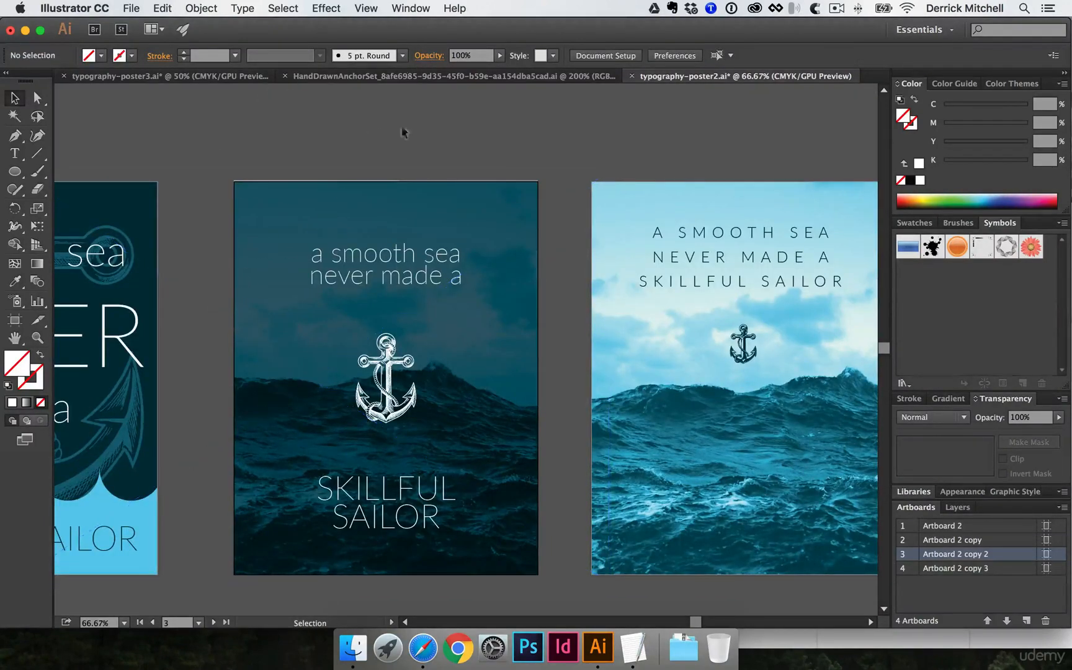
Return to typography-poster3.ai and move the embedded sea photo so it covers the Comp 2 copy artboard.
click(238, 76)
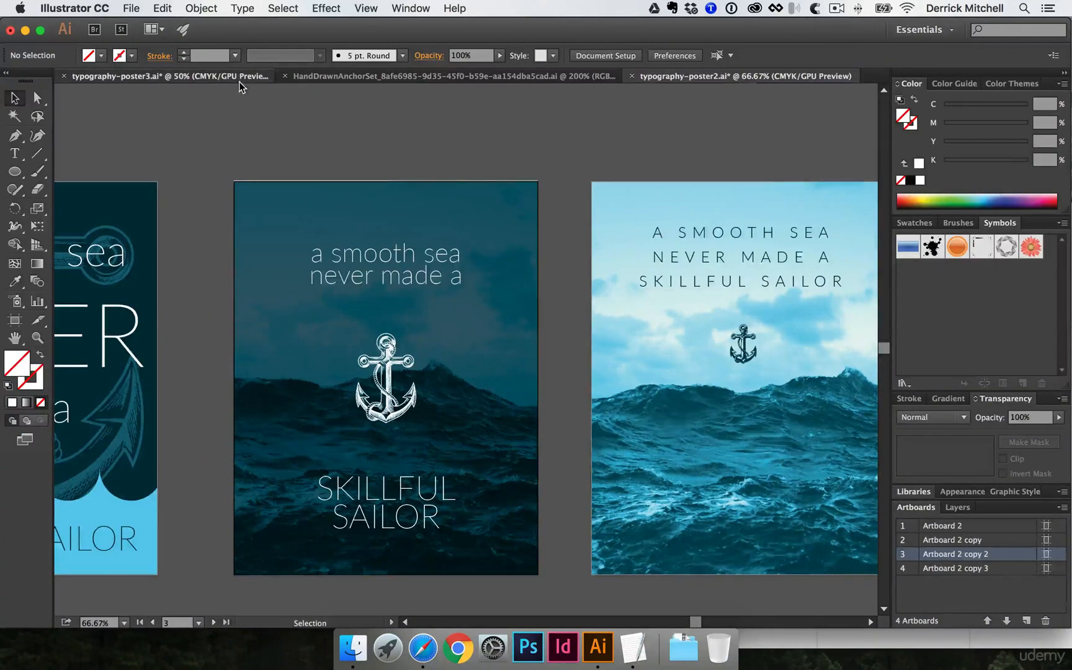
scroll(439, 194, down, 2)
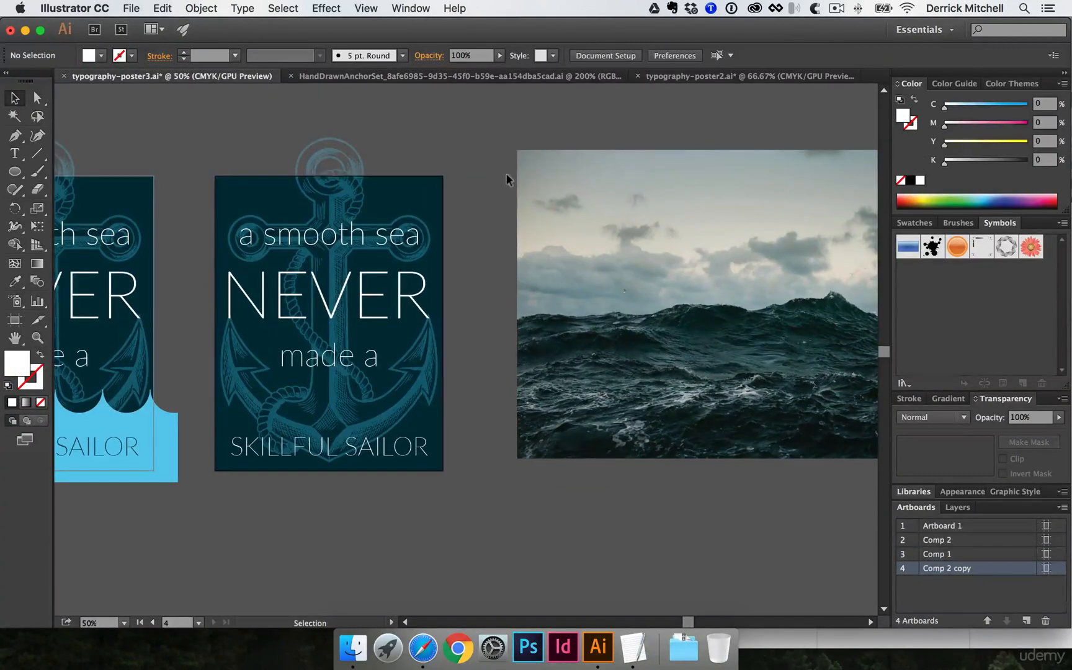
drag(775, 197, 453, 211)
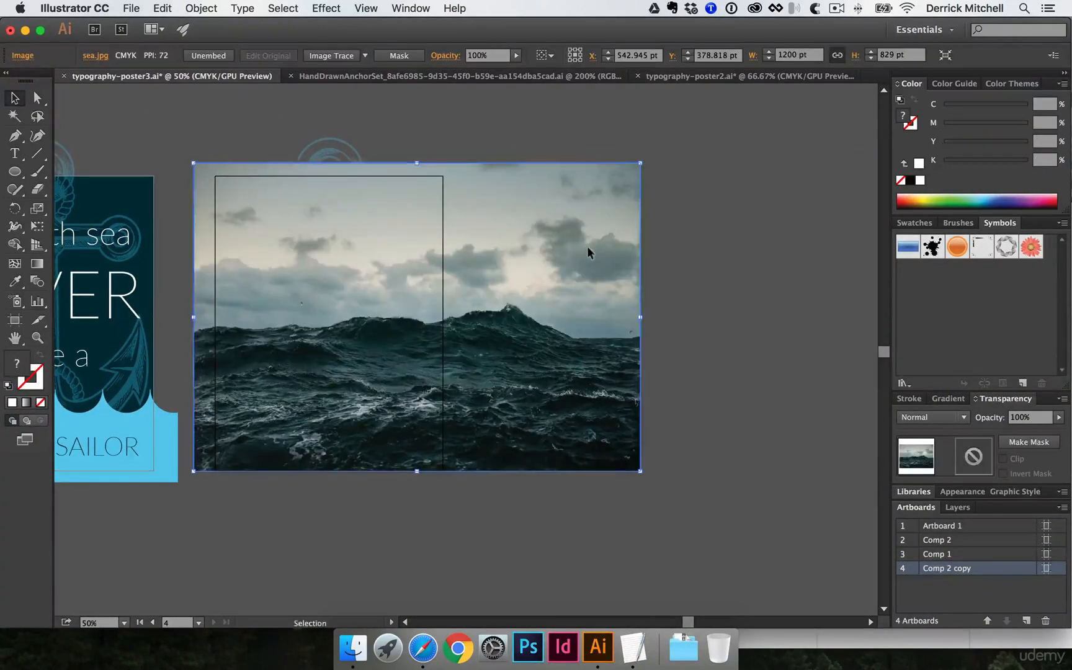
Shift the sea photo up and left over the Comp 2 copy artboard and send it behind the poster artwork.
drag(587, 246, 541, 235)
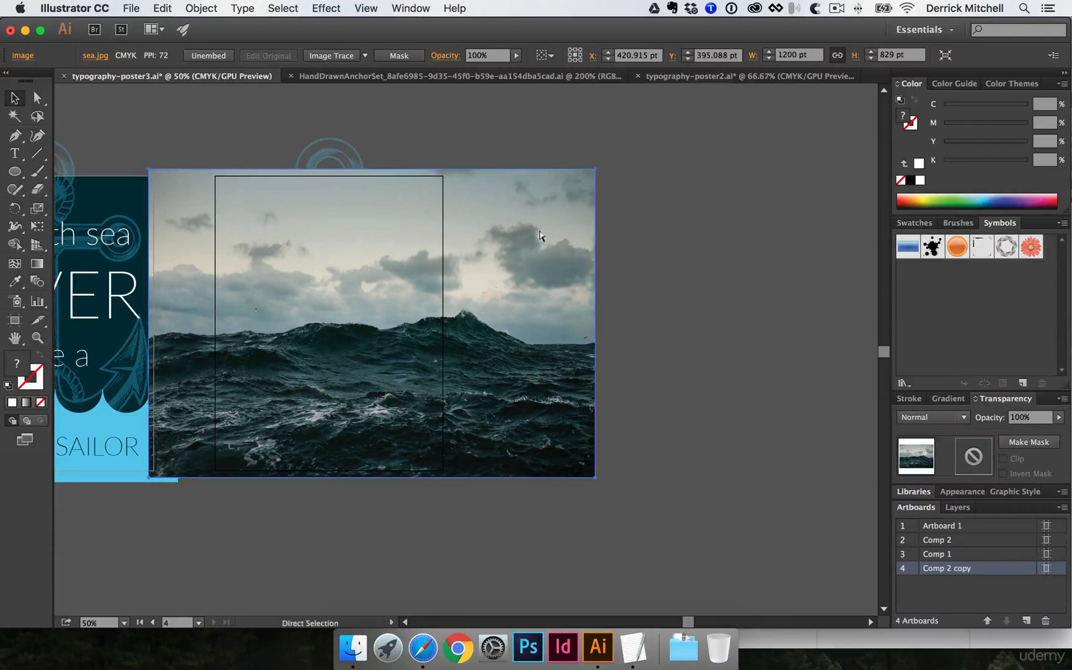
key(super+shift+bracketleft)
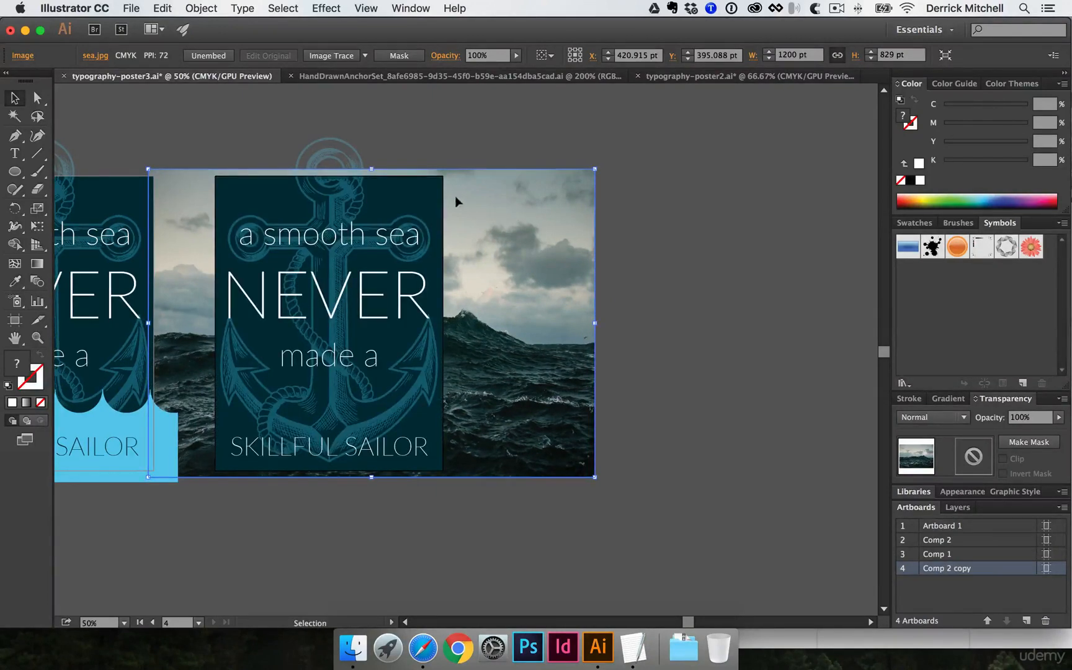
Duplicate the dark background rectangle in place on top of the artwork and fill the copy with green.
click(427, 190)
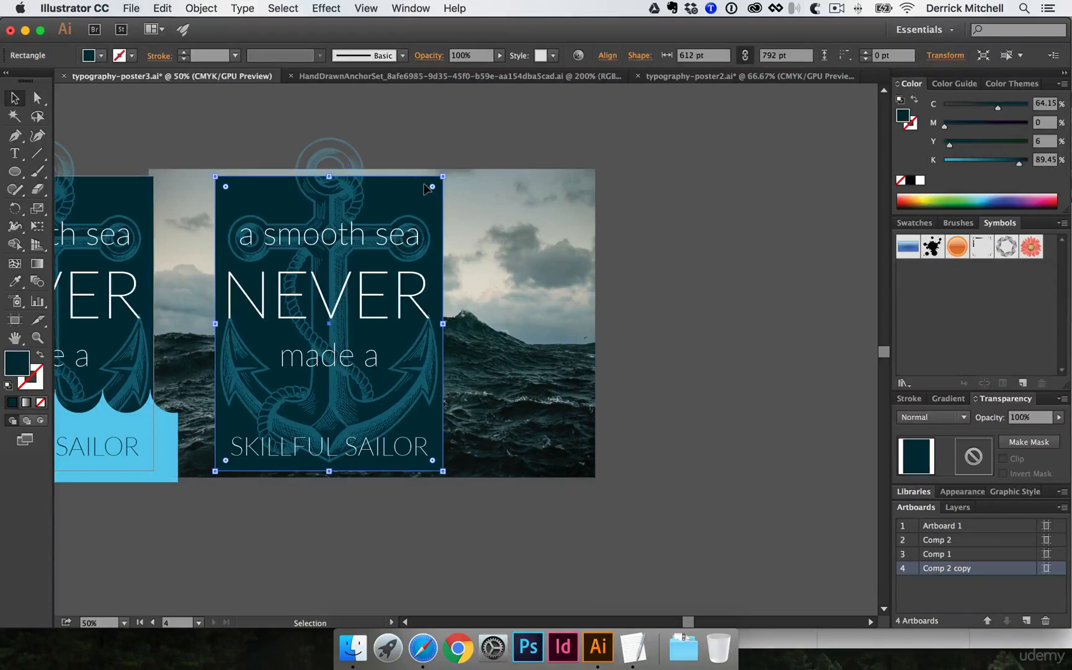
key(a)
key(v)
click(666, 198)
key(super+f)
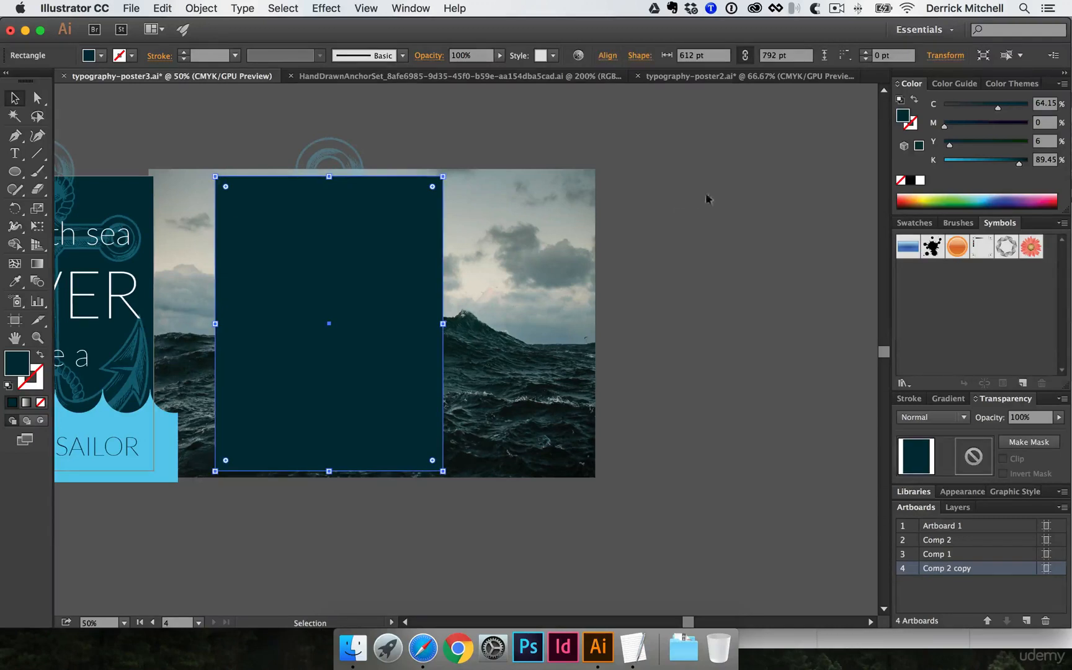
click(952, 198)
drag(340, 197, 377, 221)
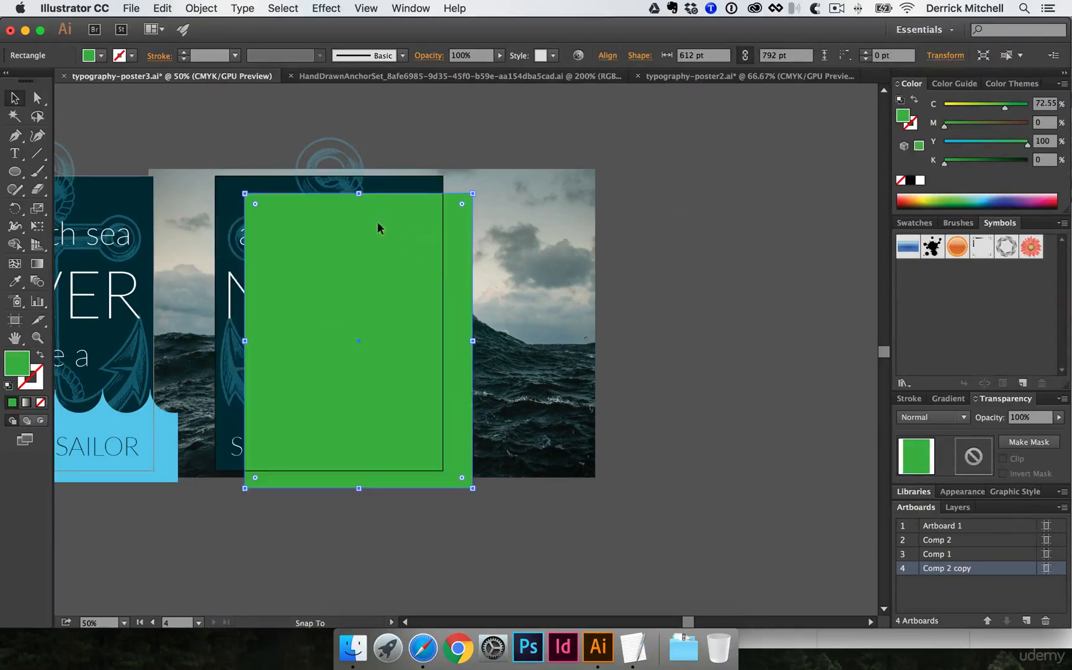
key(super+z)
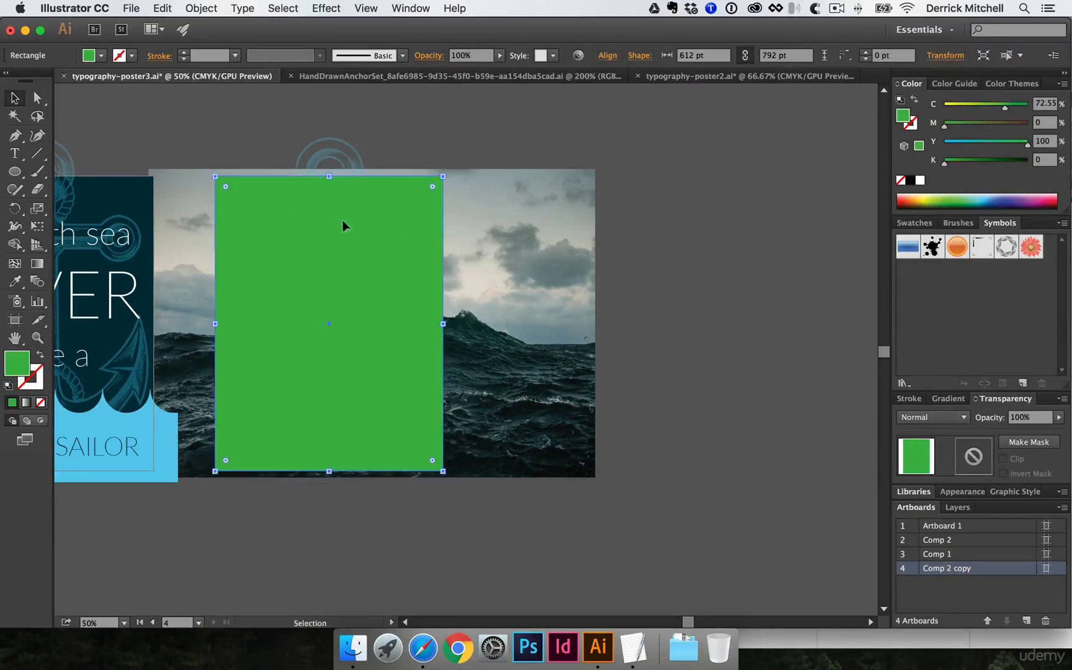
Make a clipping mask from the green rectangle and the sea photo so the image fits the artboard.
shift+click(479, 196)
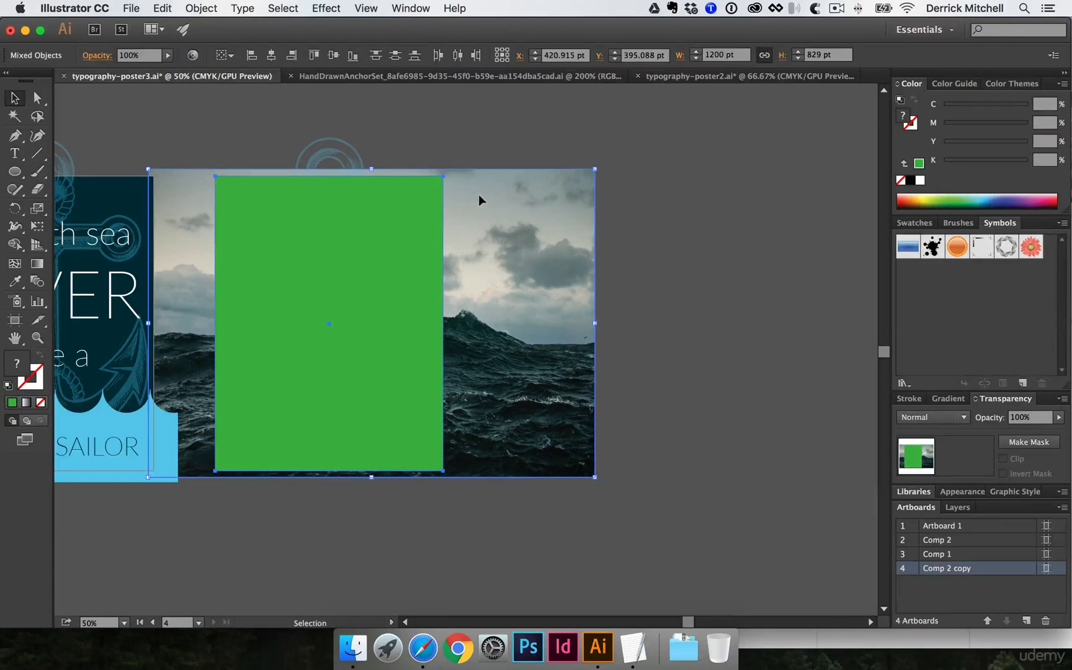
key(a)
key(super+7)
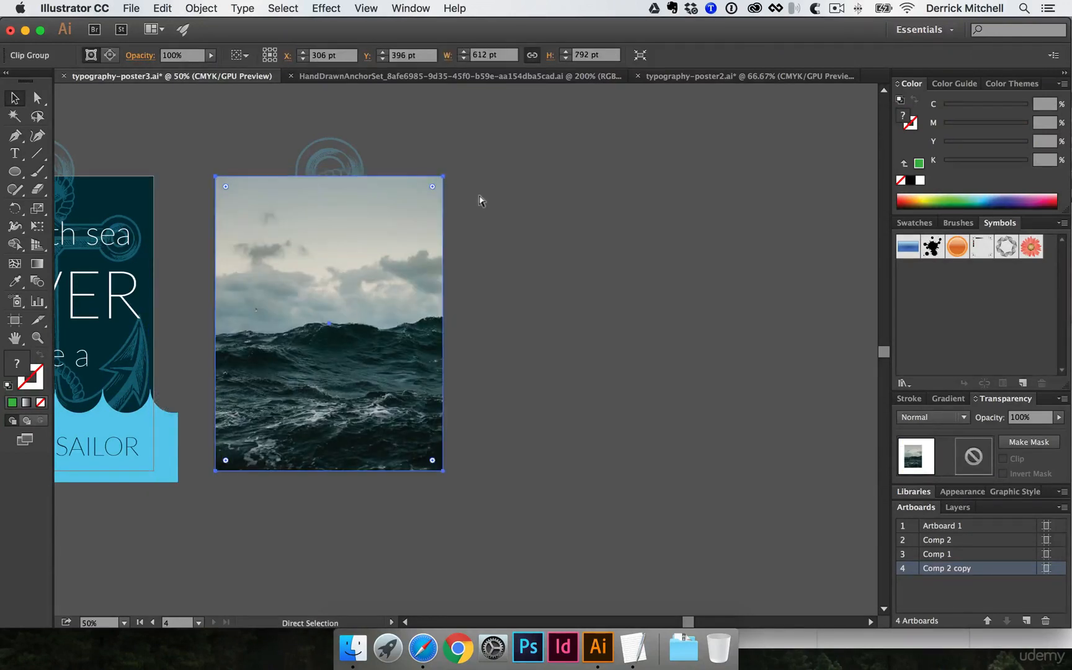
click(497, 191)
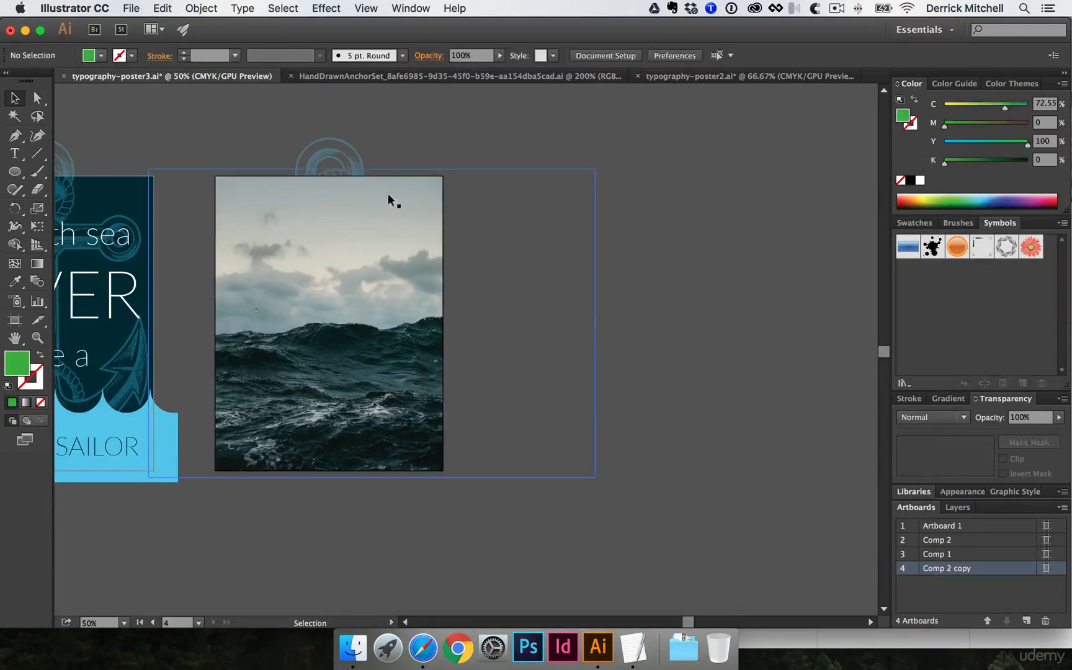
drag(390, 201, 561, 217)
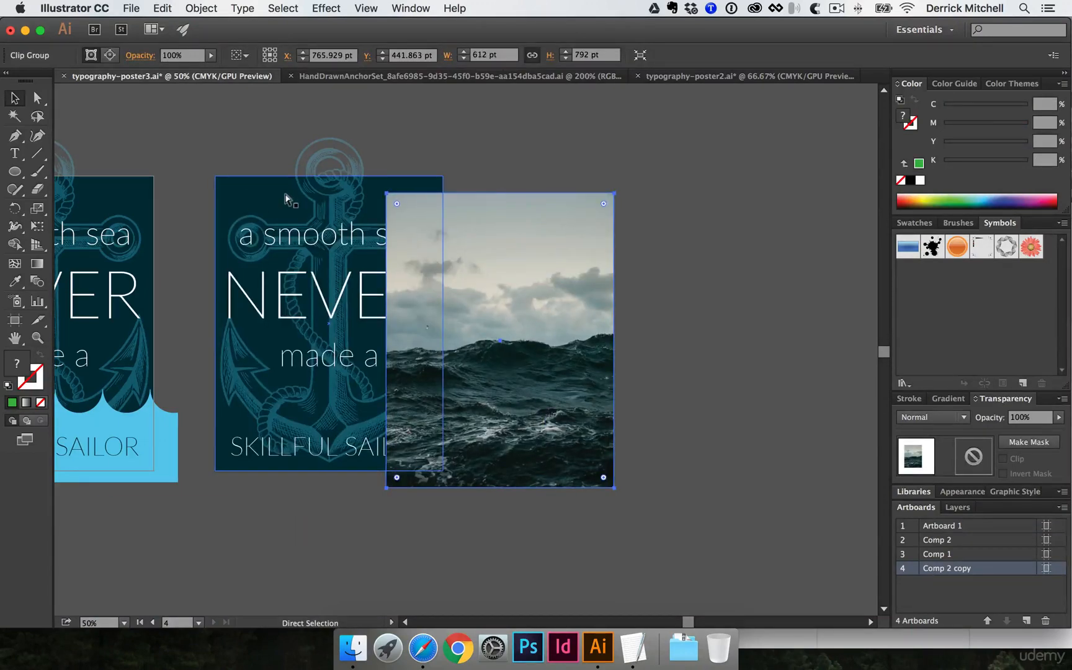
key(super+z)
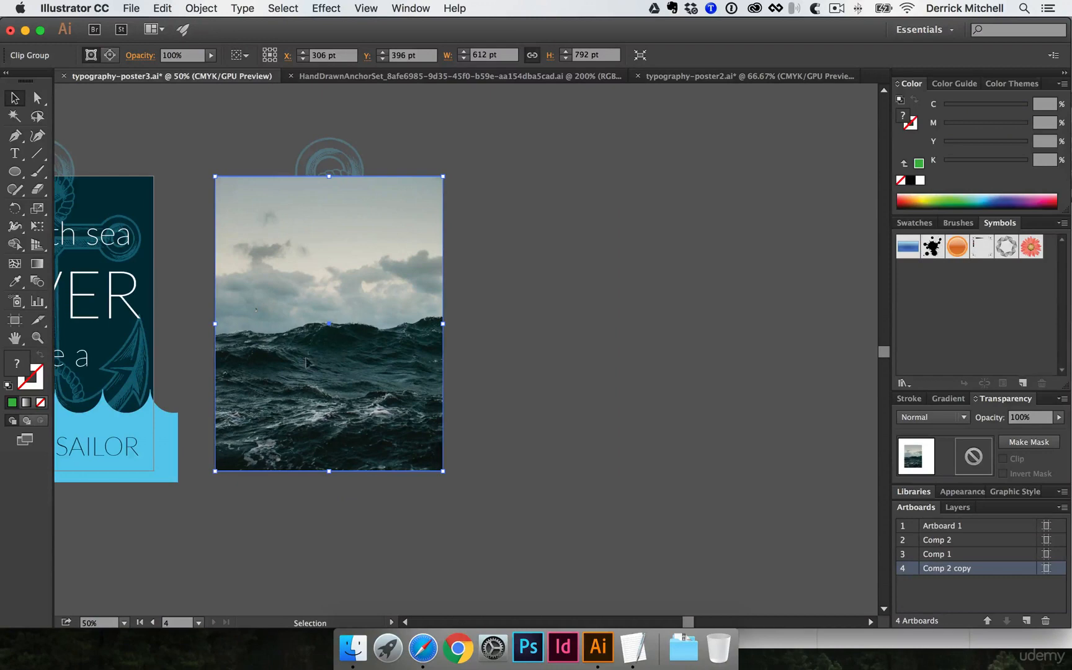
Inspect the blending mode of the clipped sea image on the dark anchor poster in typography-poster2.ai.
click(689, 73)
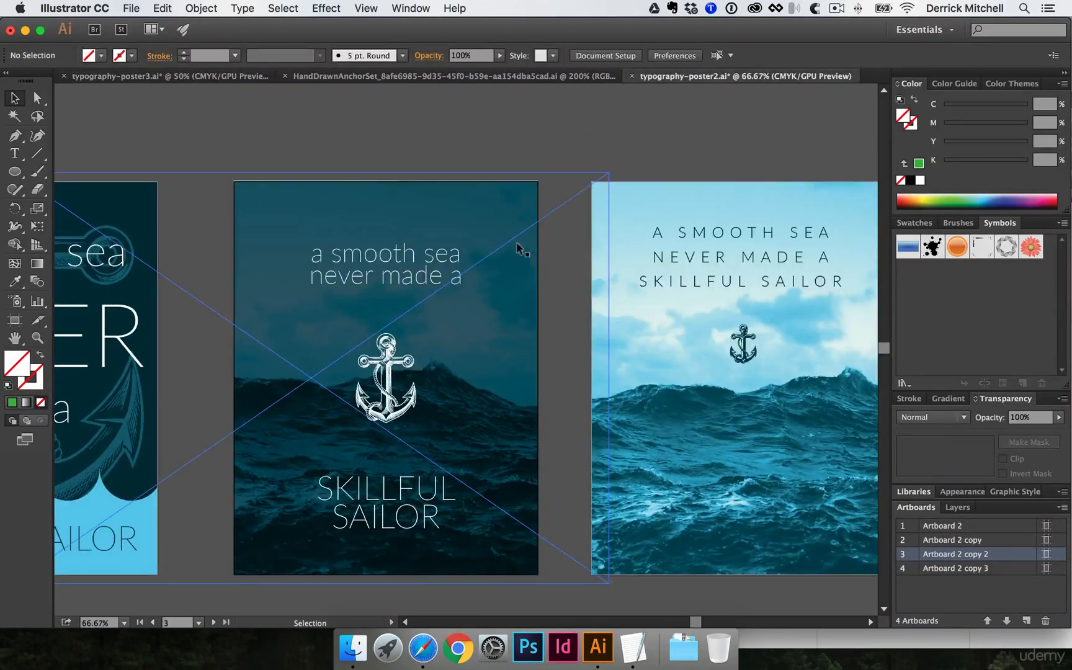
click(208, 75)
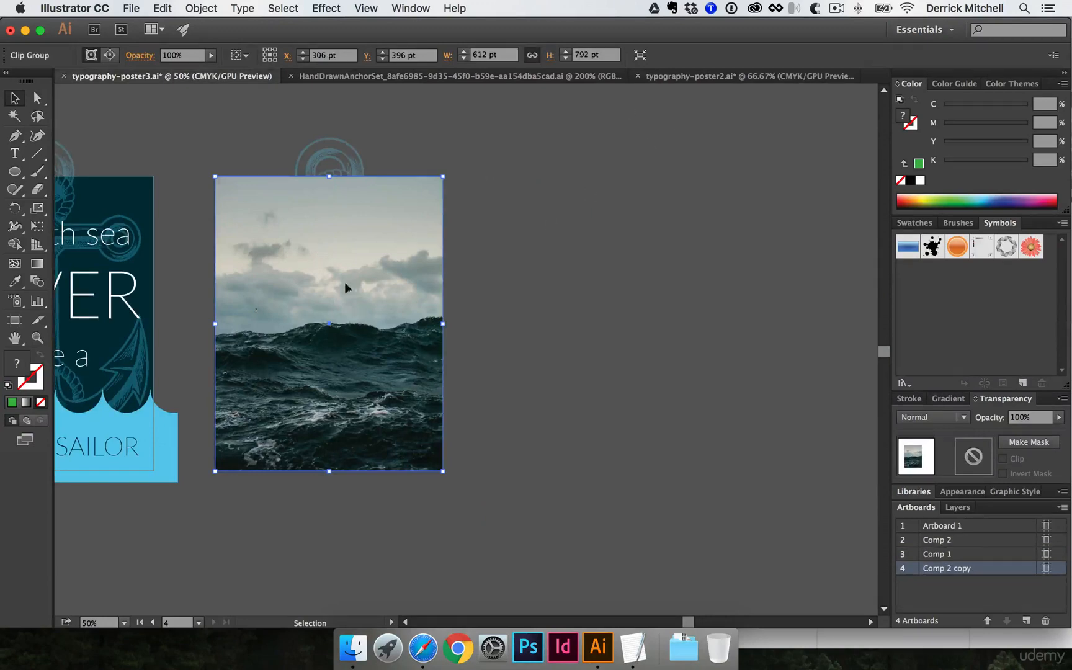
click(687, 77)
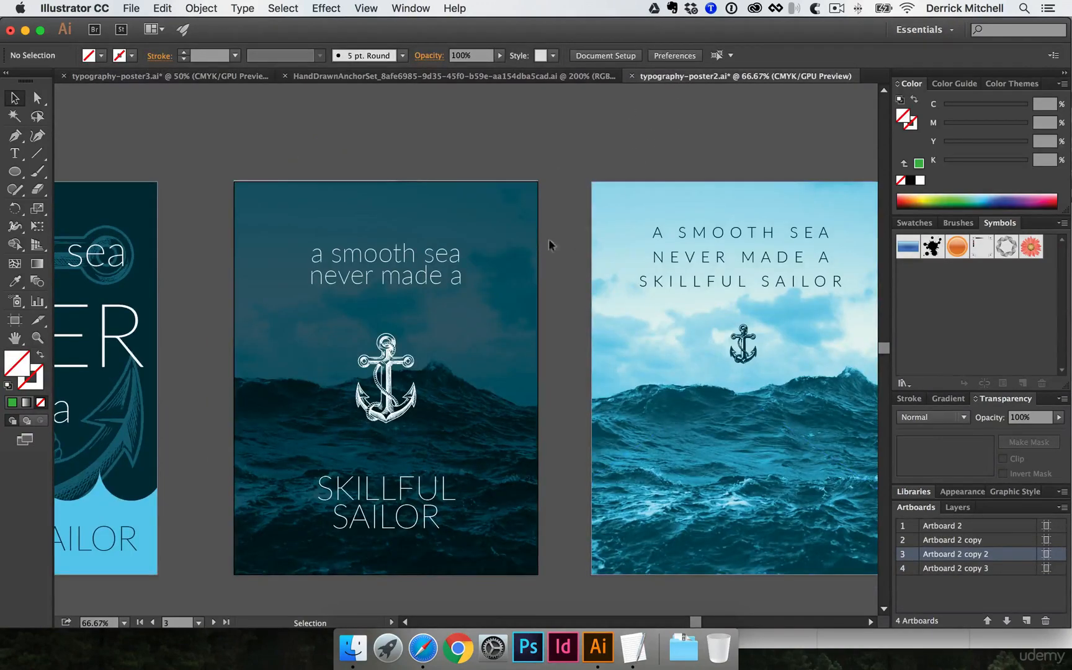
click(511, 208)
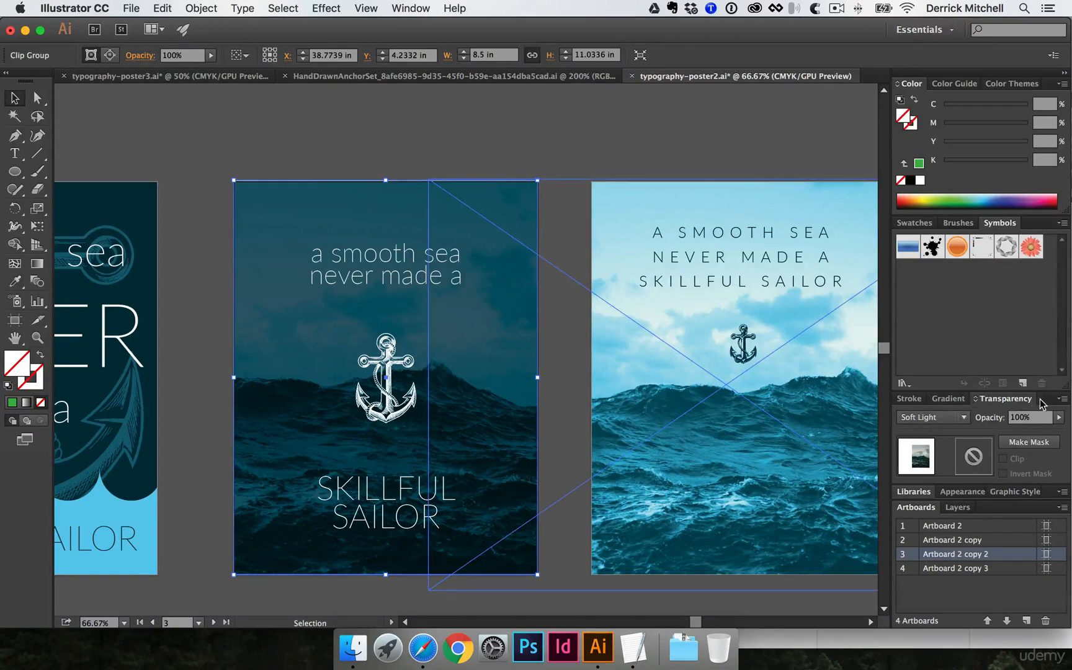
click(938, 419)
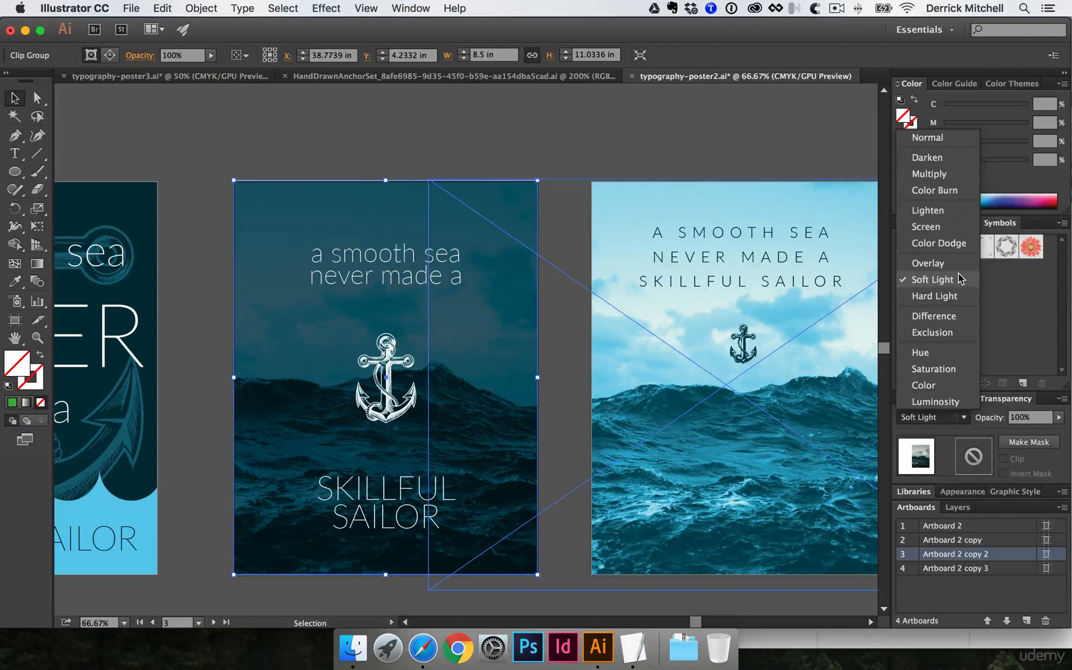
click(466, 132)
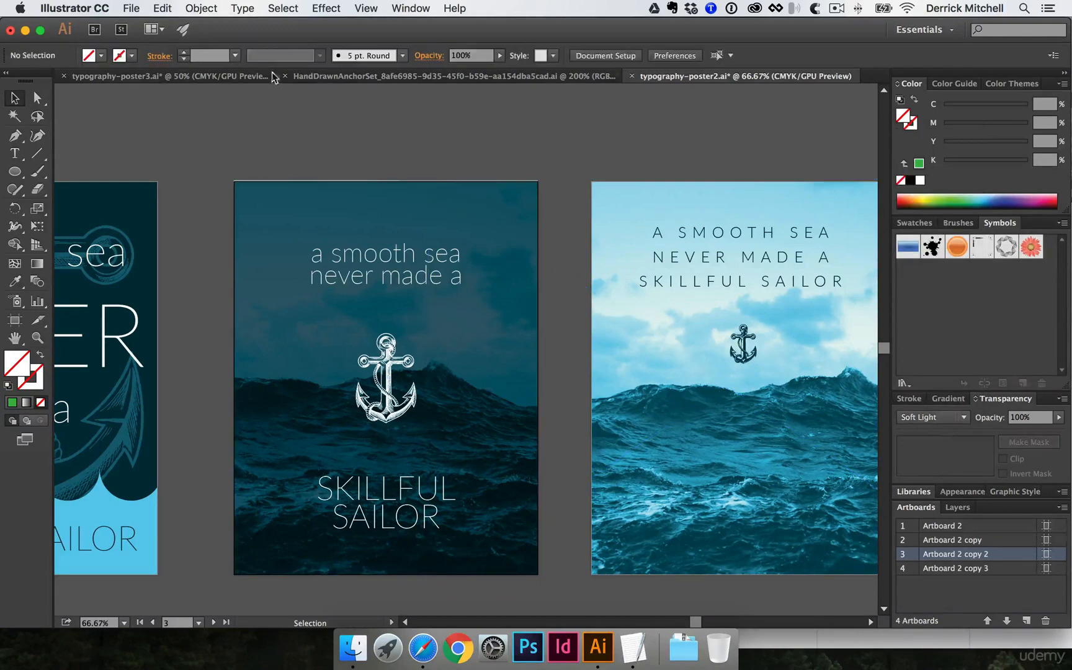
Return to typography-poster3.ai and set the clipped sea photo's blending mode to Soft Light.
click(261, 79)
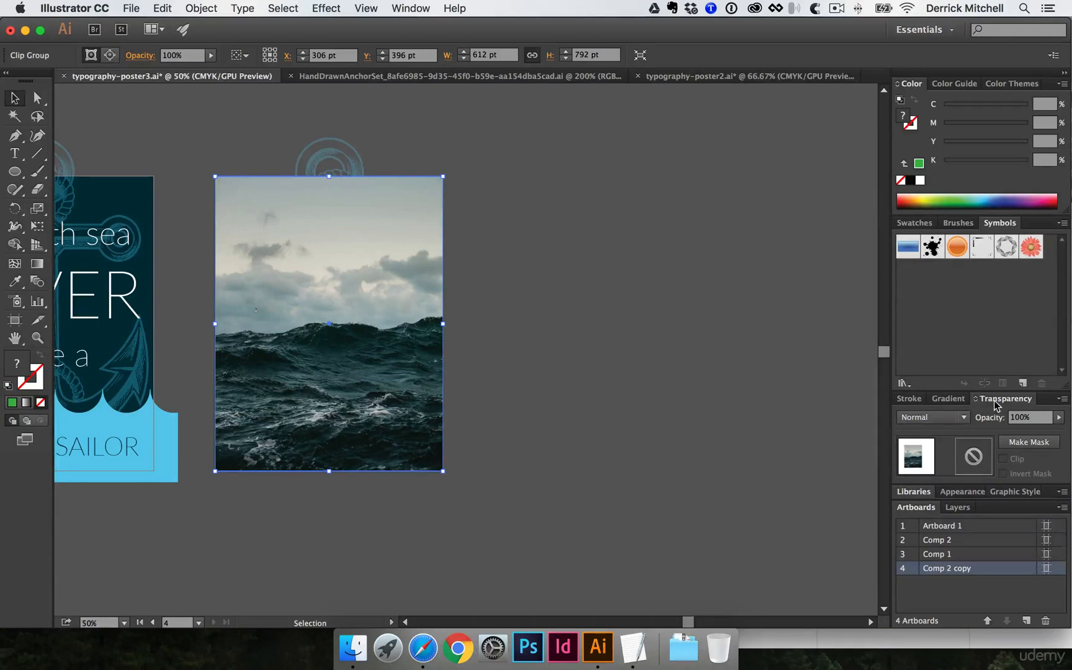
click(953, 422)
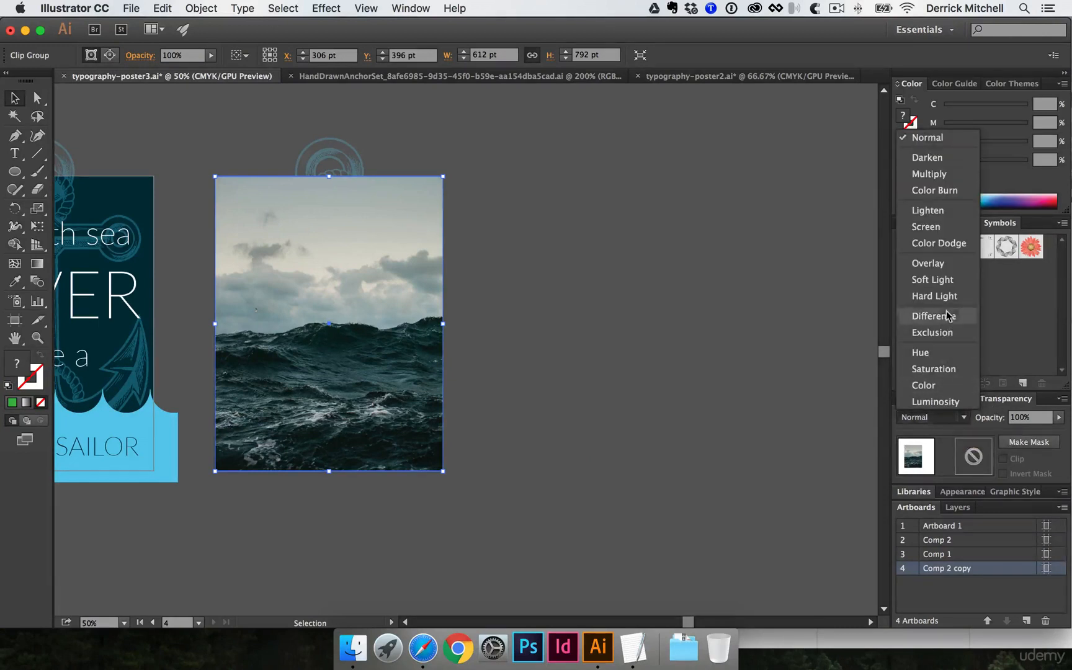
click(937, 280)
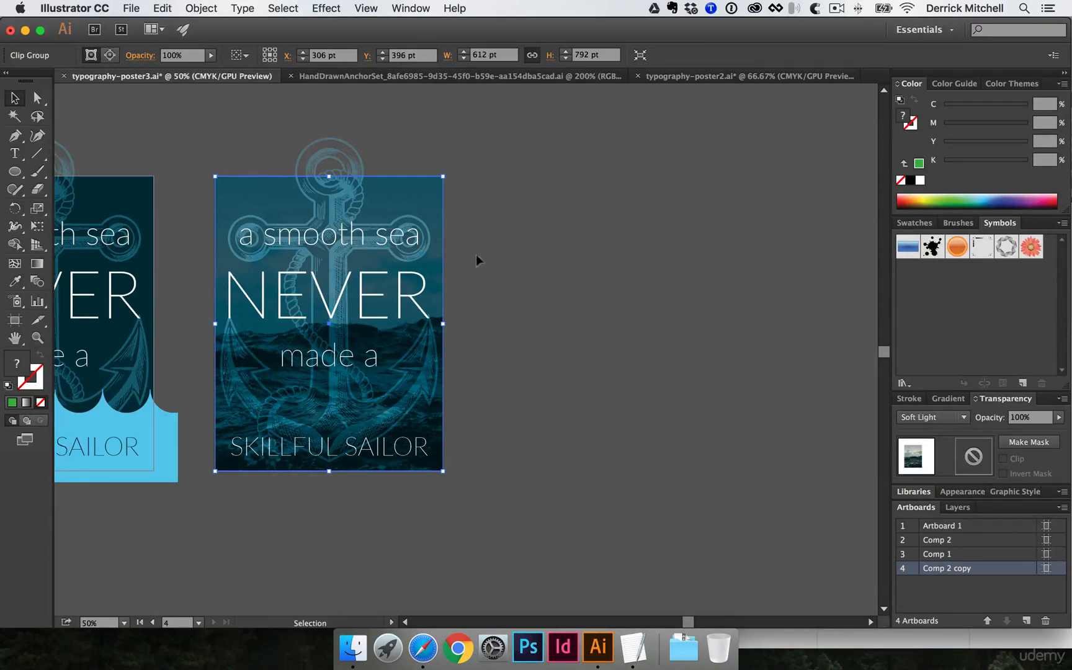
Try the Exclusion blending mode on the clipped sea photo and restore Soft Light.
click(960, 417)
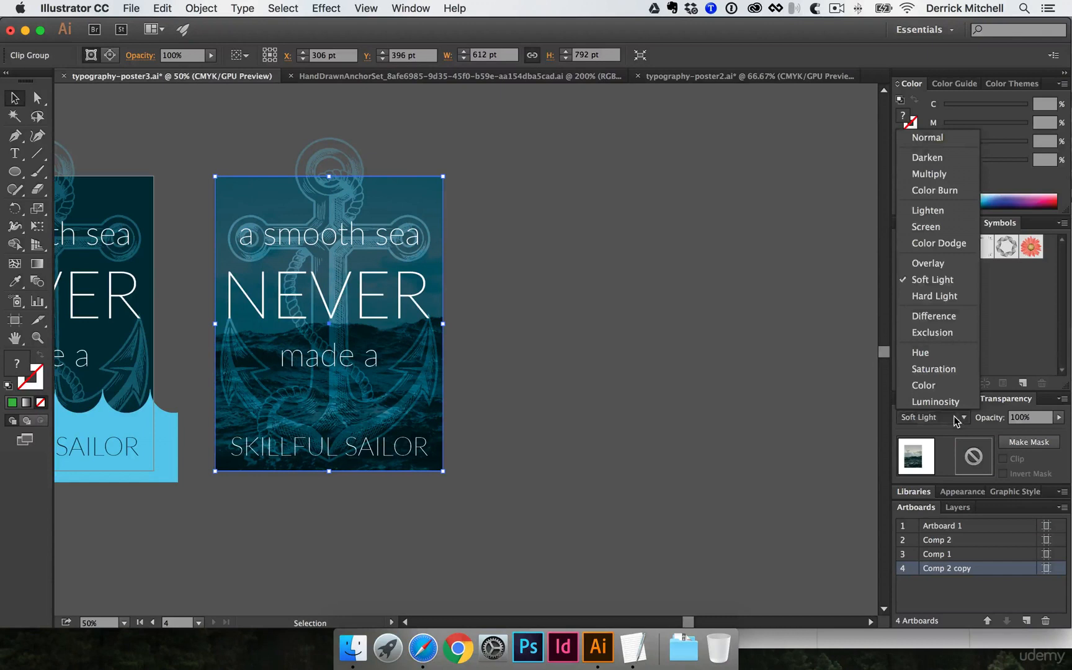
click(947, 333)
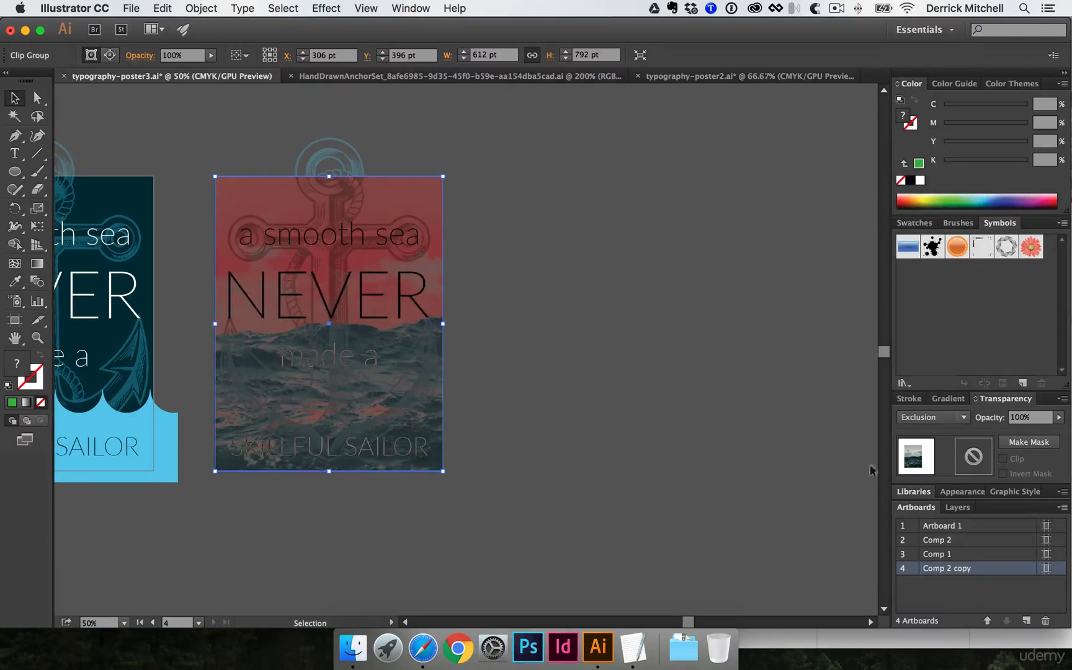
click(927, 417)
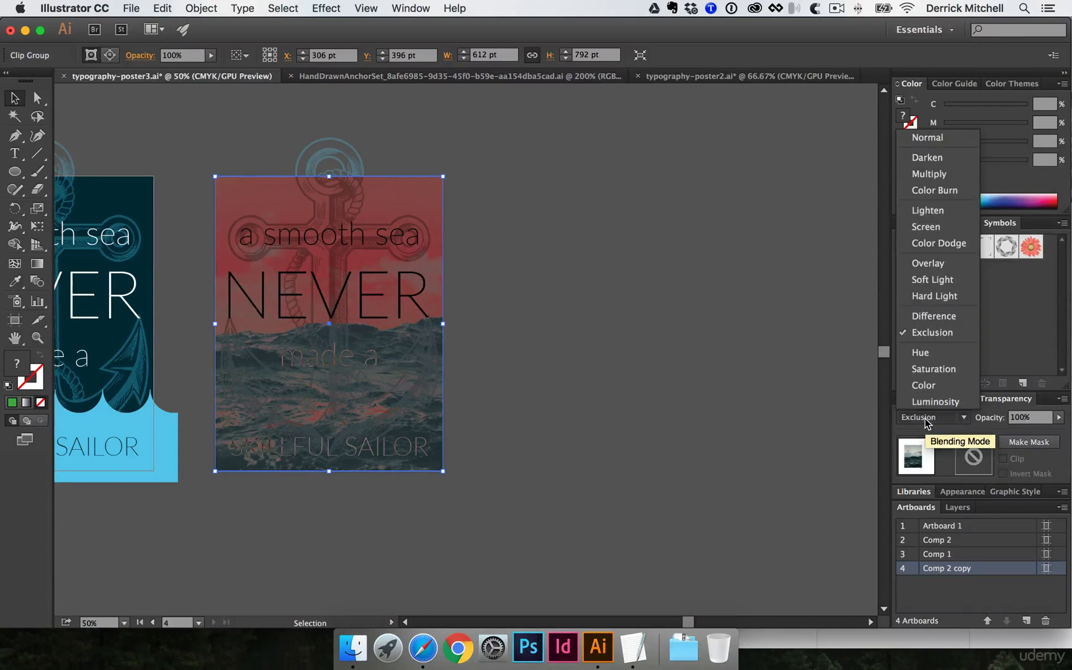
click(942, 281)
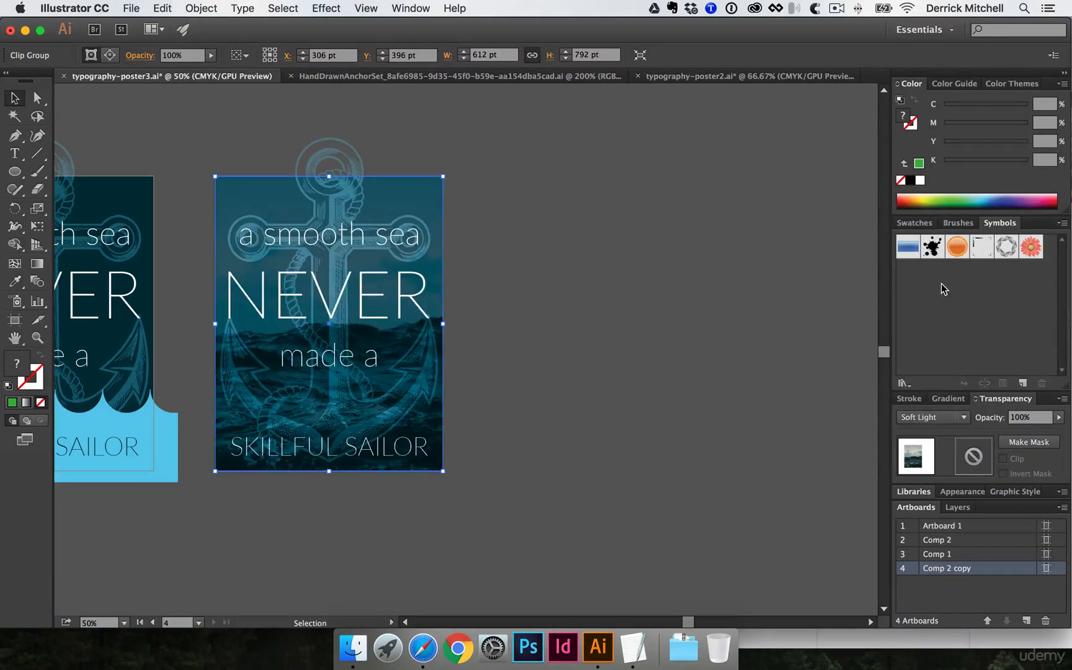
Check the quote text on the dark poster in typography-poster2.ai and return to typography-poster3.ai.
click(804, 77)
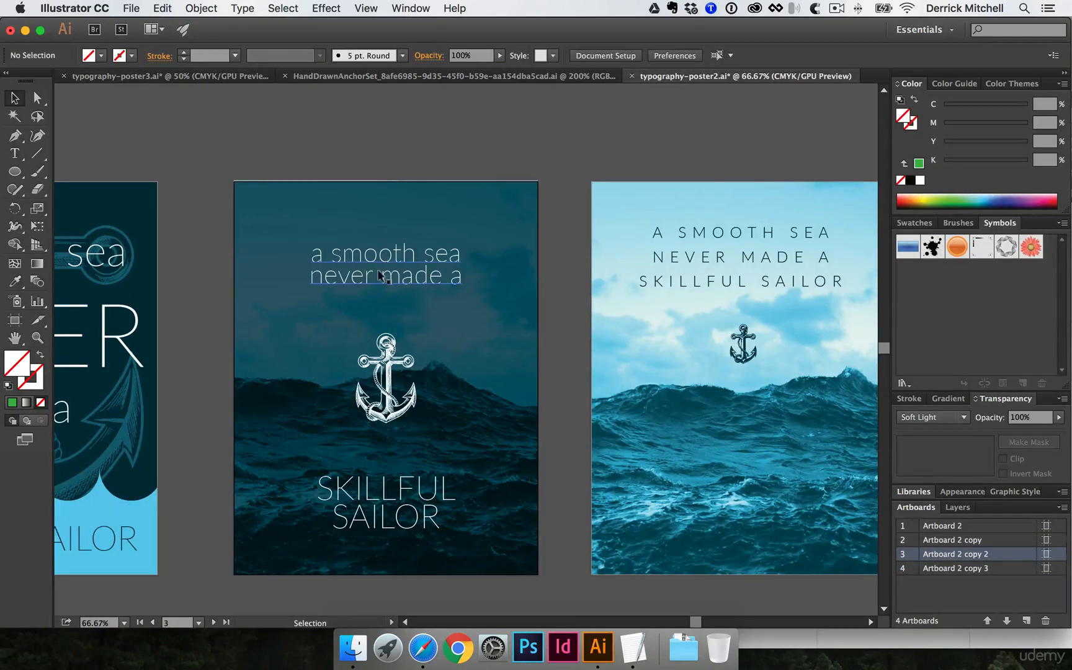
click(409, 278)
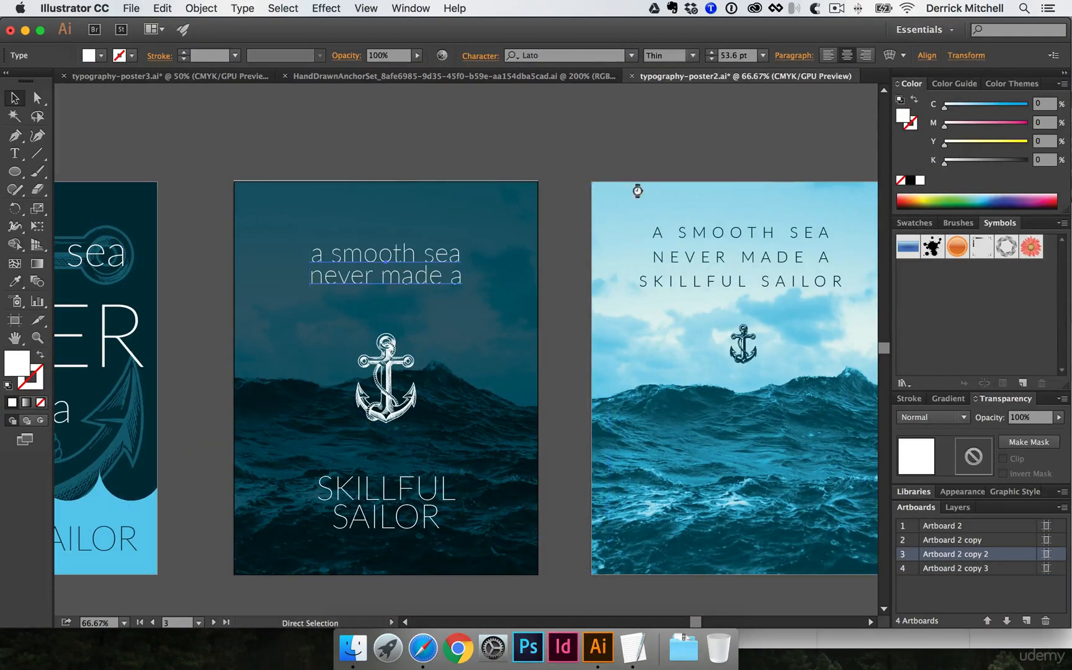
click(233, 77)
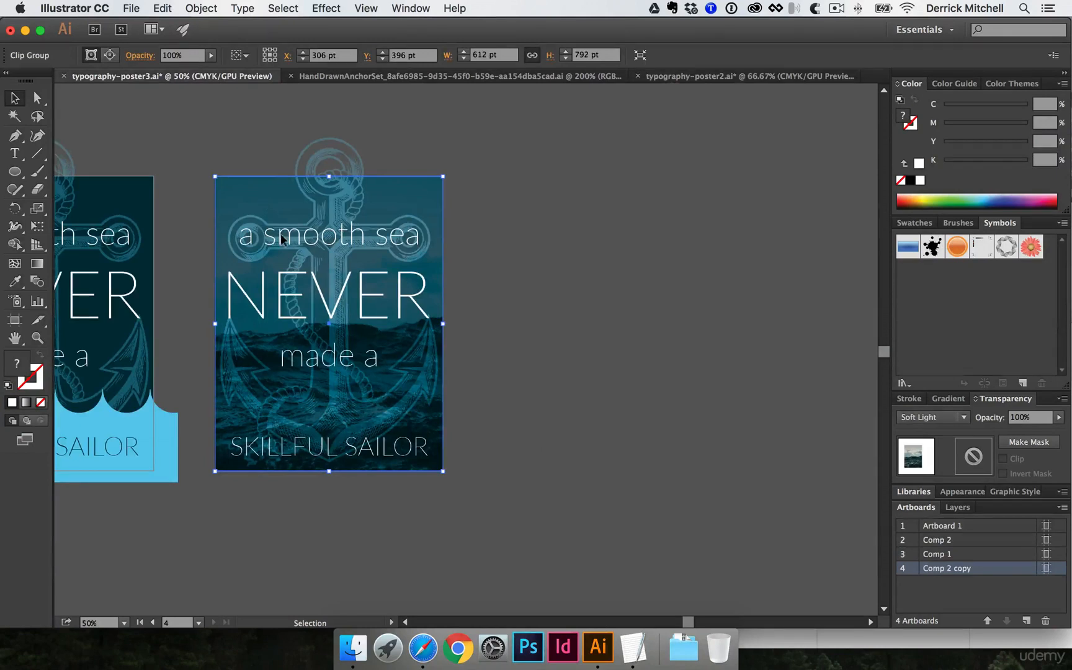
Send the clipped sea photo behind the anchor and quote, and move the dark background rectangle beneath it.
click(479, 219)
click(411, 191)
key(super)
key(super+[)
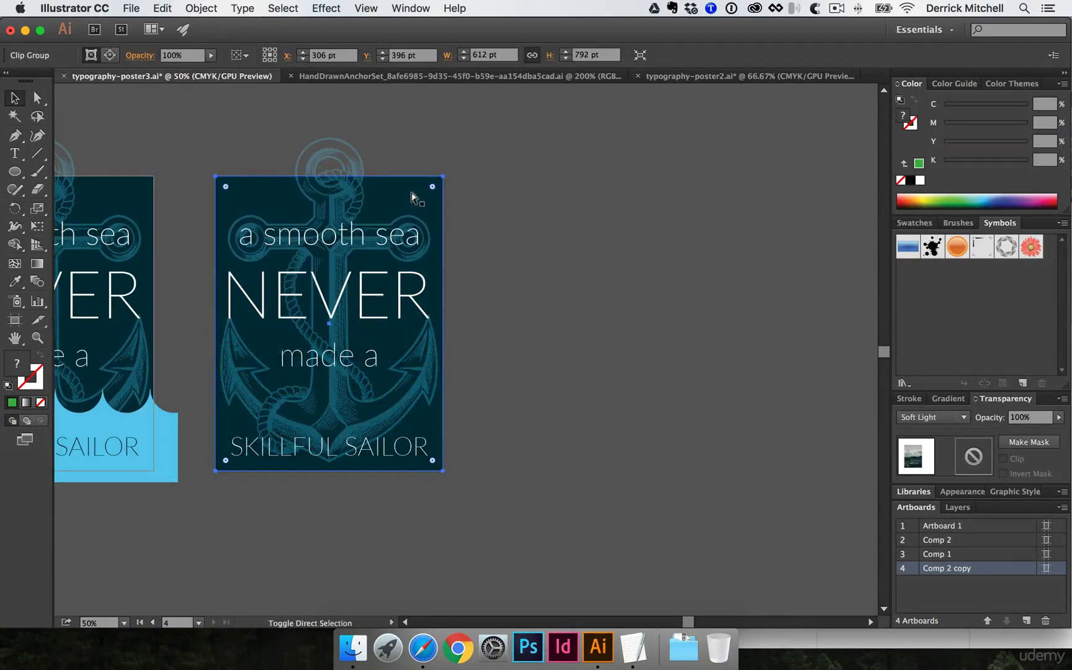
click(496, 142)
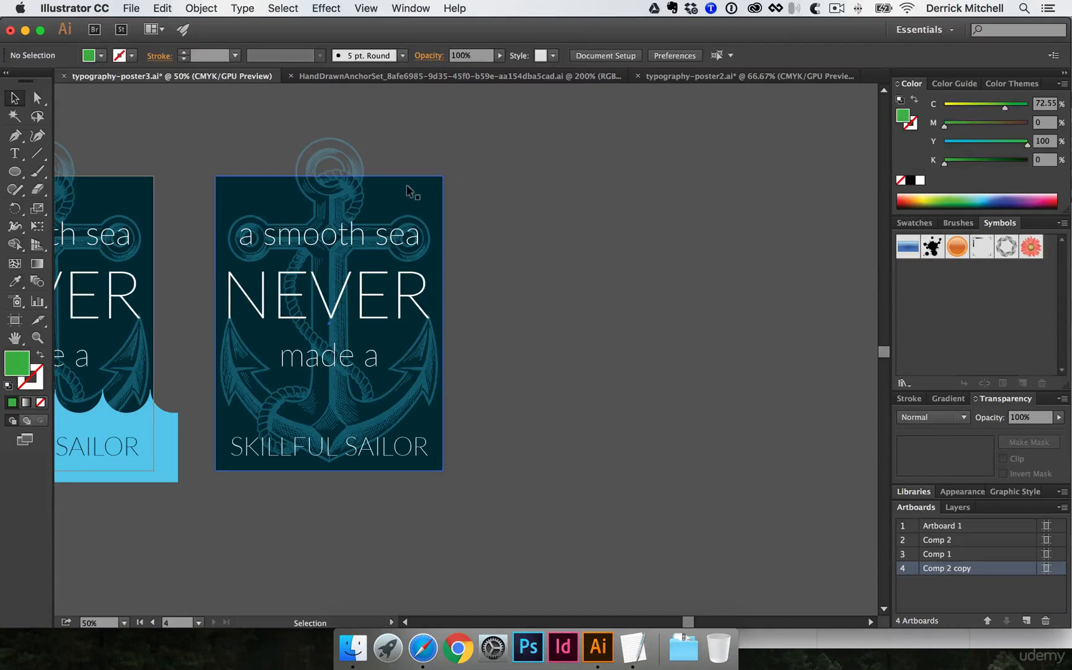
click(407, 189)
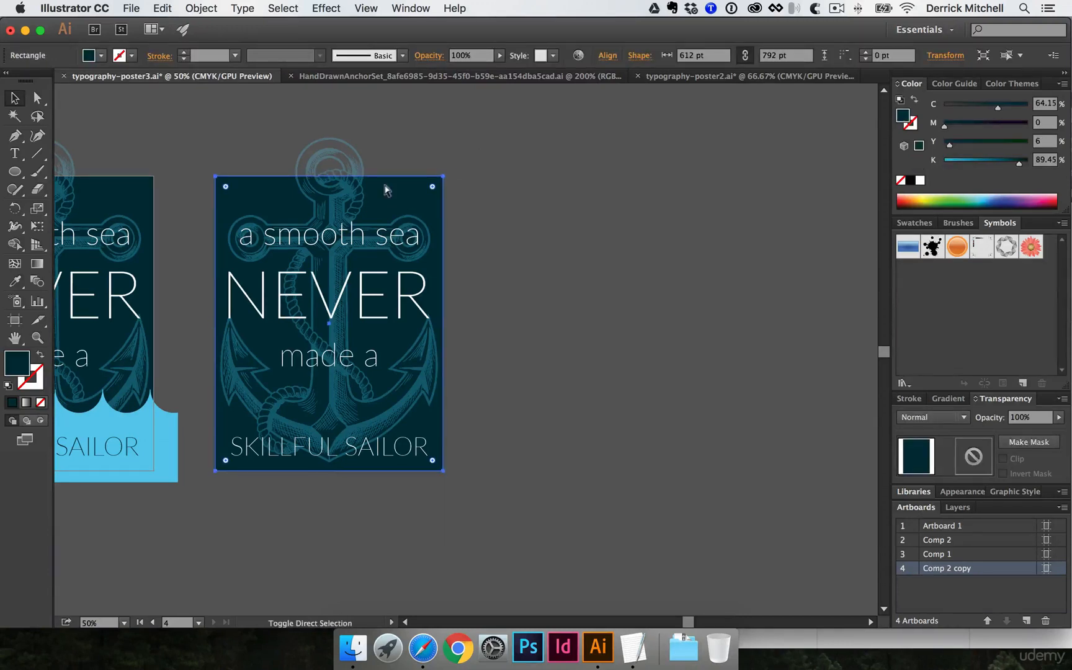
key(super+[)
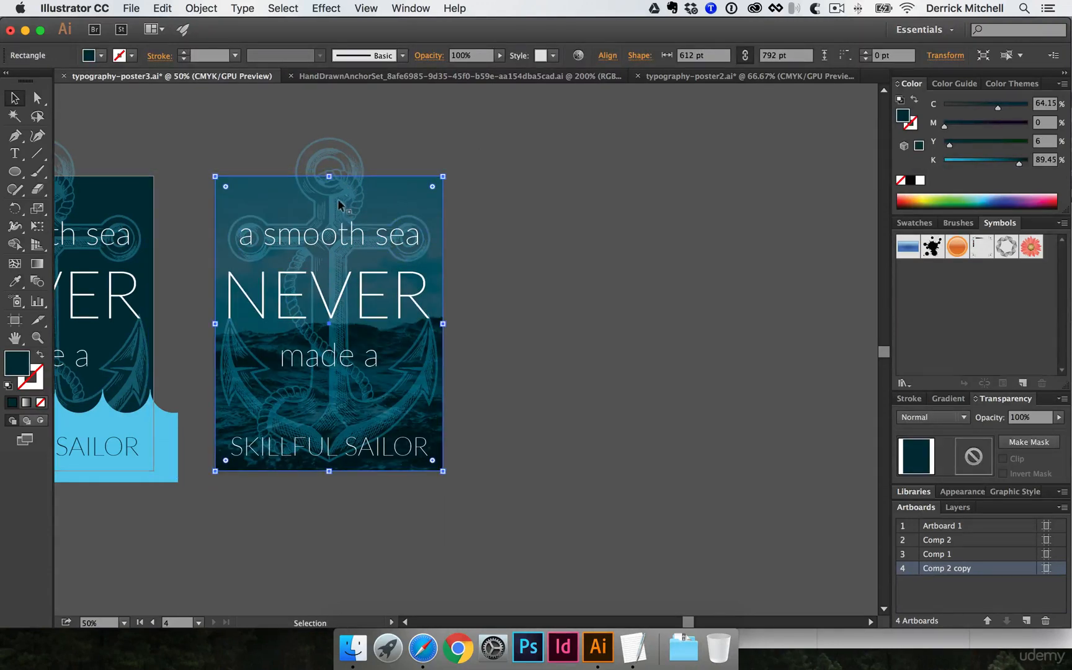
Delete the four quote text lines from the Comp 2 copy poster, from "a smooth sea" to "SKILLFUL SAILOR".
click(325, 240)
key(Delete)
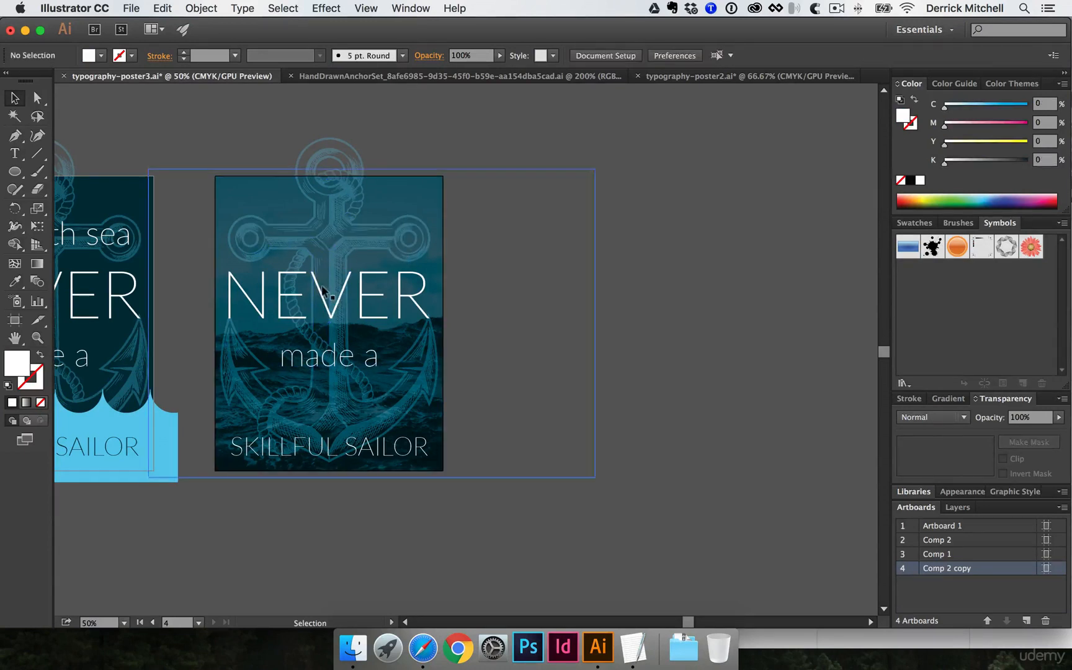
click(327, 296)
key(Delete)
click(323, 359)
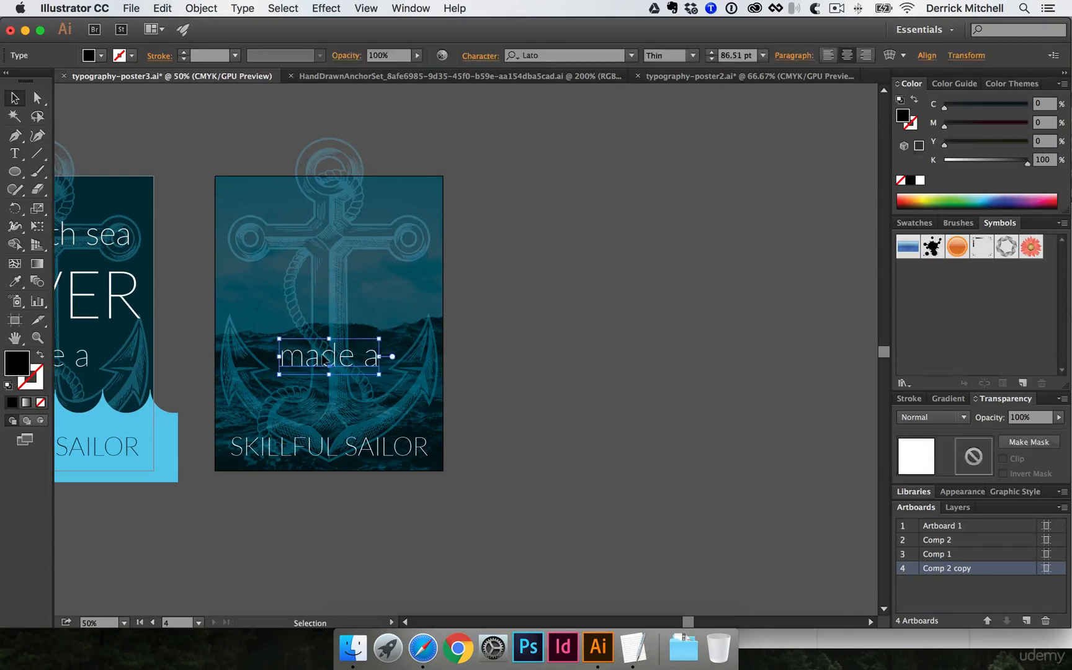
key(Delete)
click(324, 446)
key(Delete)
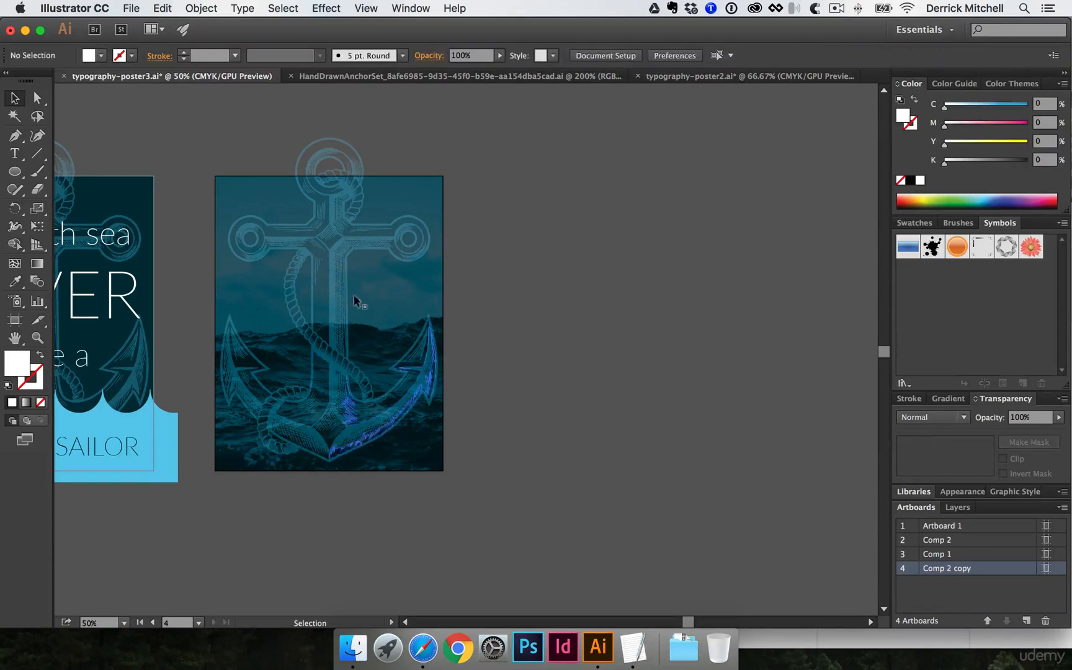
Fill the anchor on the Comp 2 copy poster with white and set its opacity to 100%.
click(330, 207)
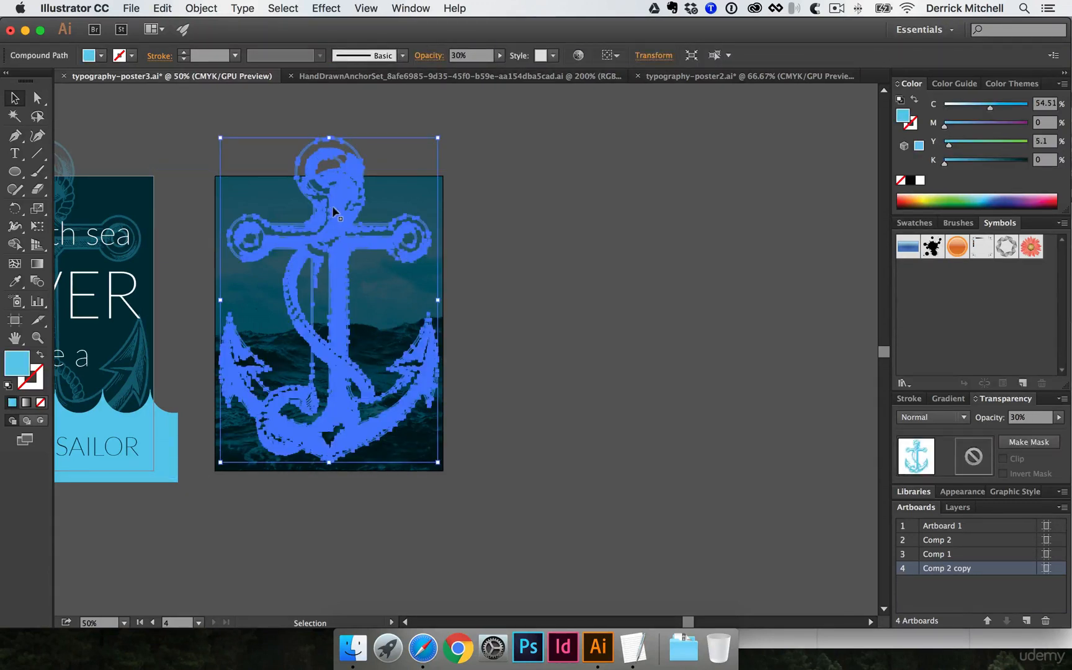
click(920, 179)
key(e)
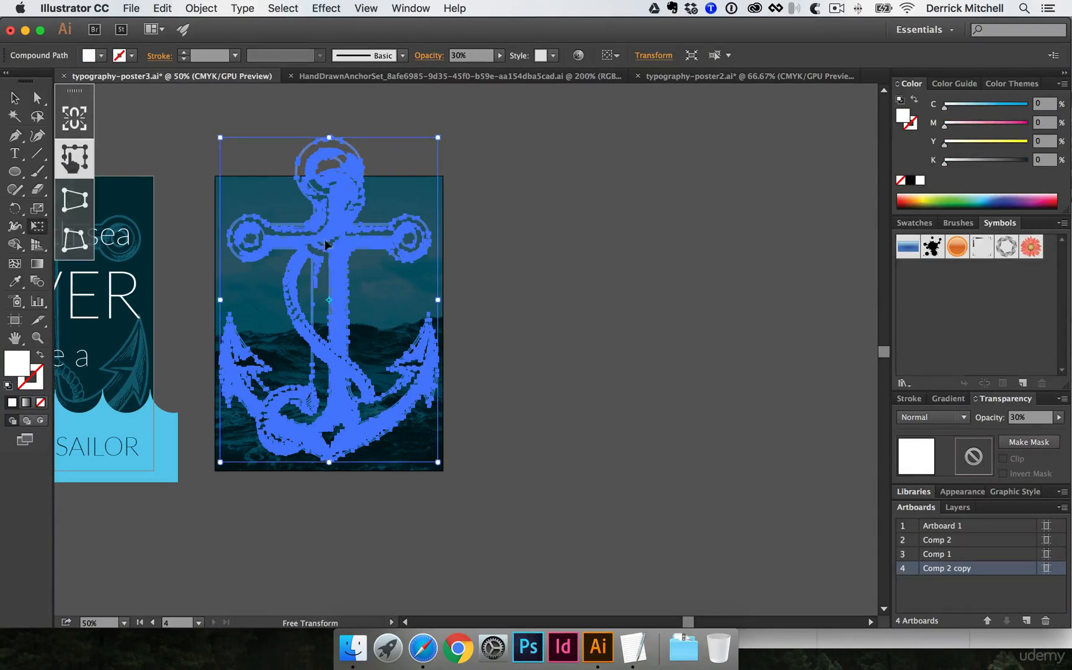
key(super+h)
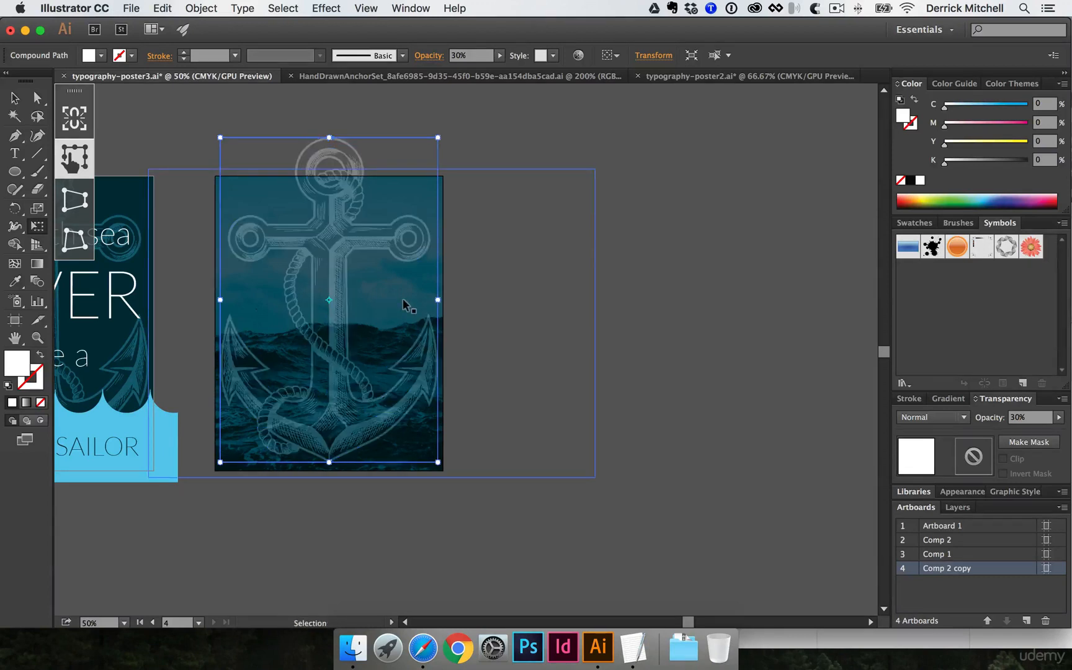
key(super+h)
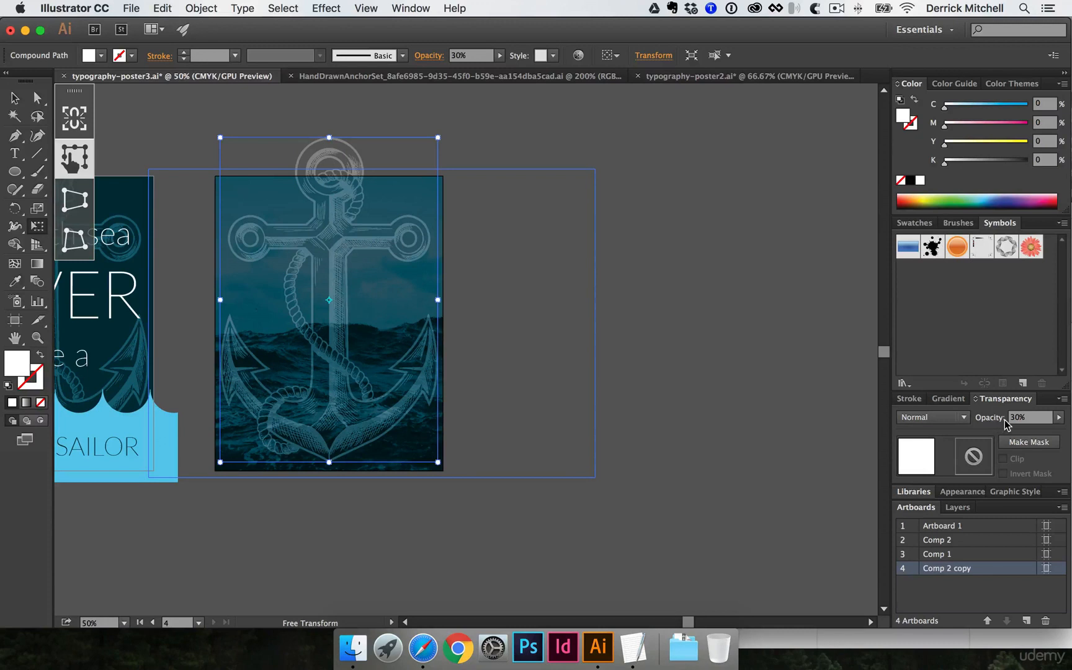
click(1034, 417)
text(100)
key(Return)
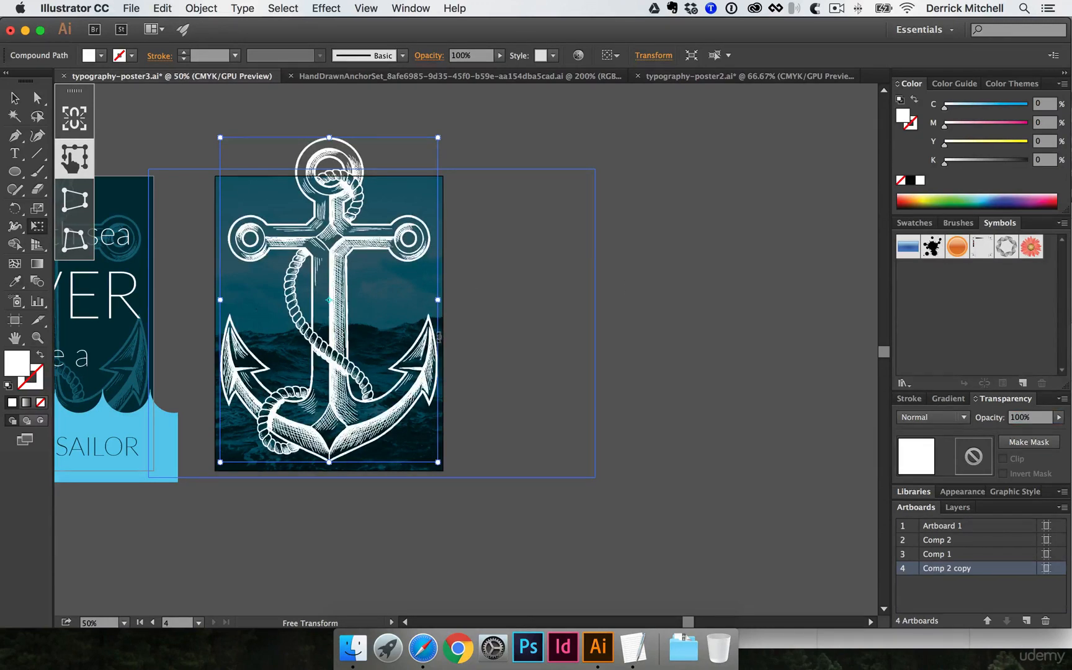
Scale the anchor proportionally about its center to roughly one fifth size and center it vertically on the artboard.
key(super+h)
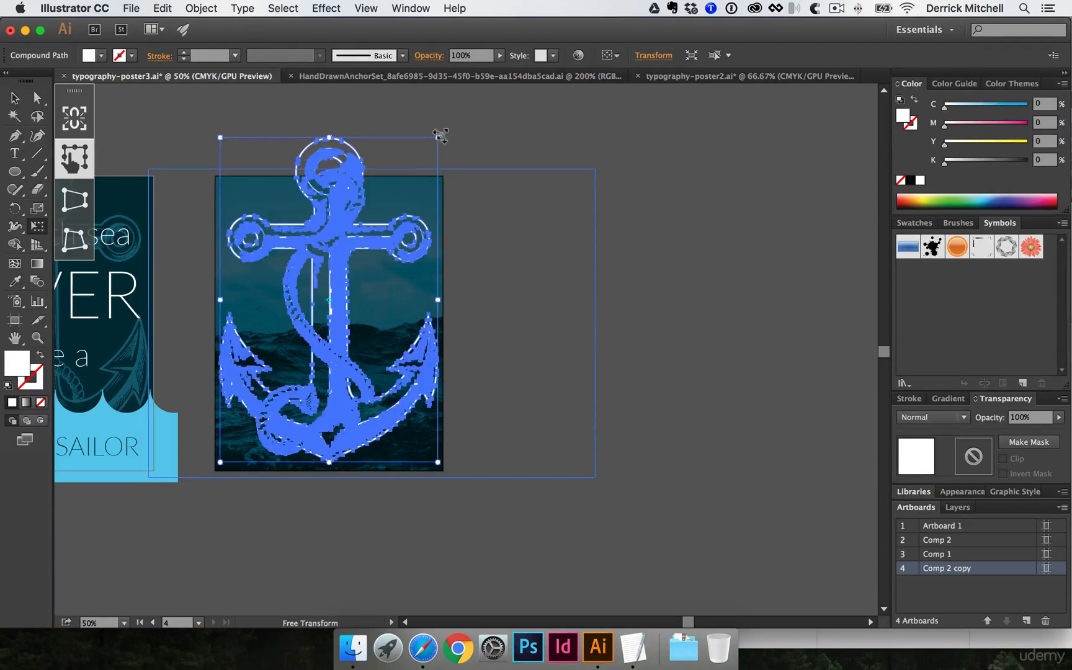
drag(436, 137, 351, 267)
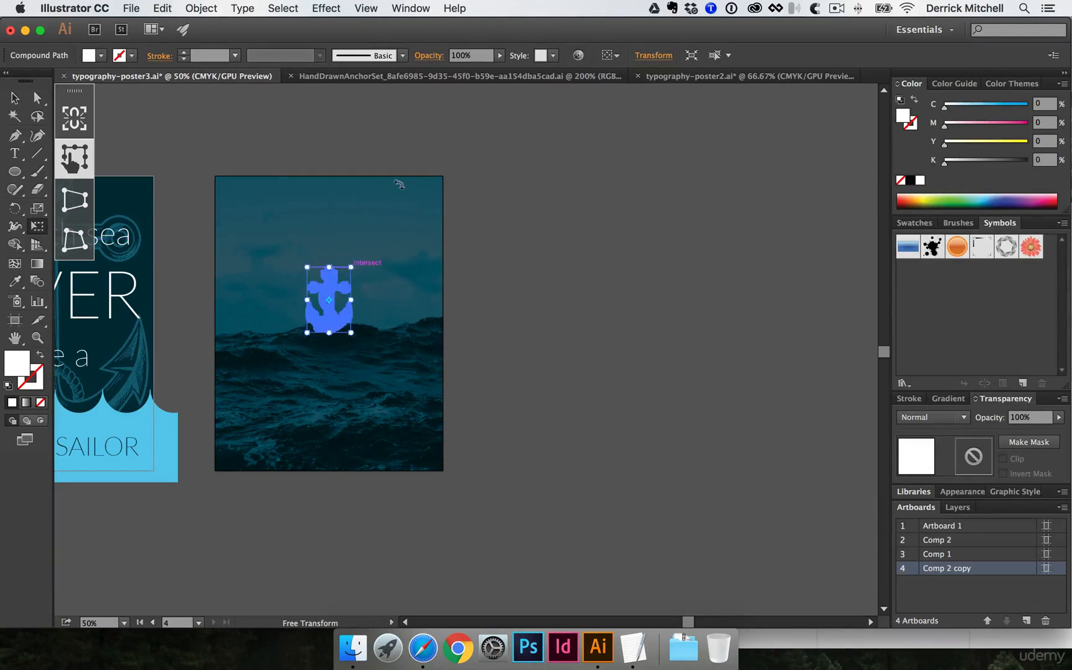
click(613, 56)
click(628, 105)
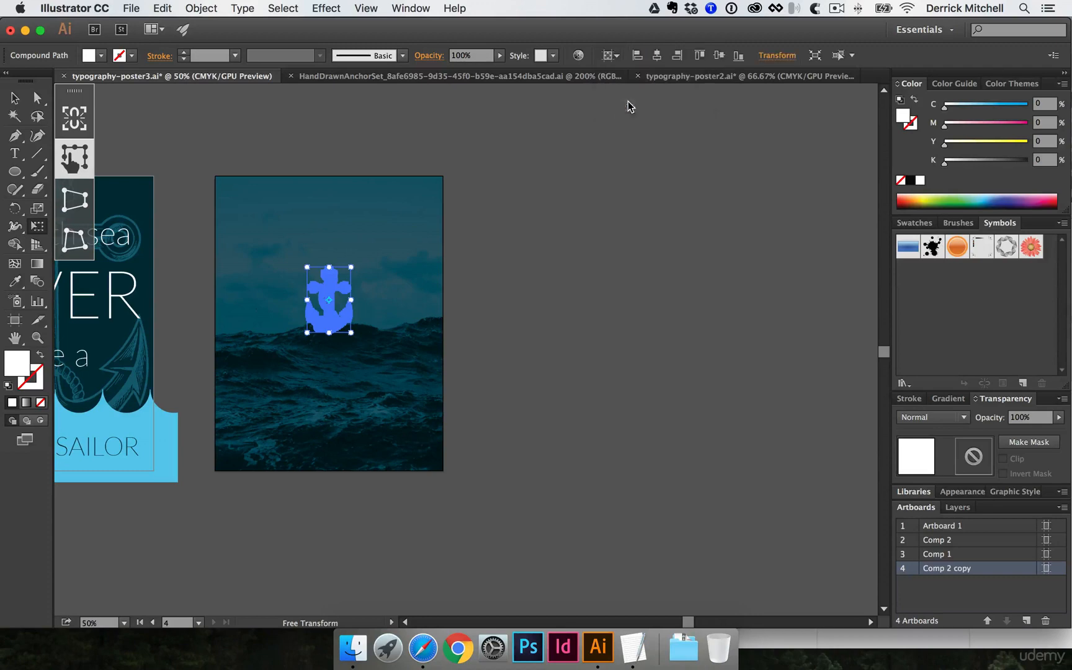
click(715, 56)
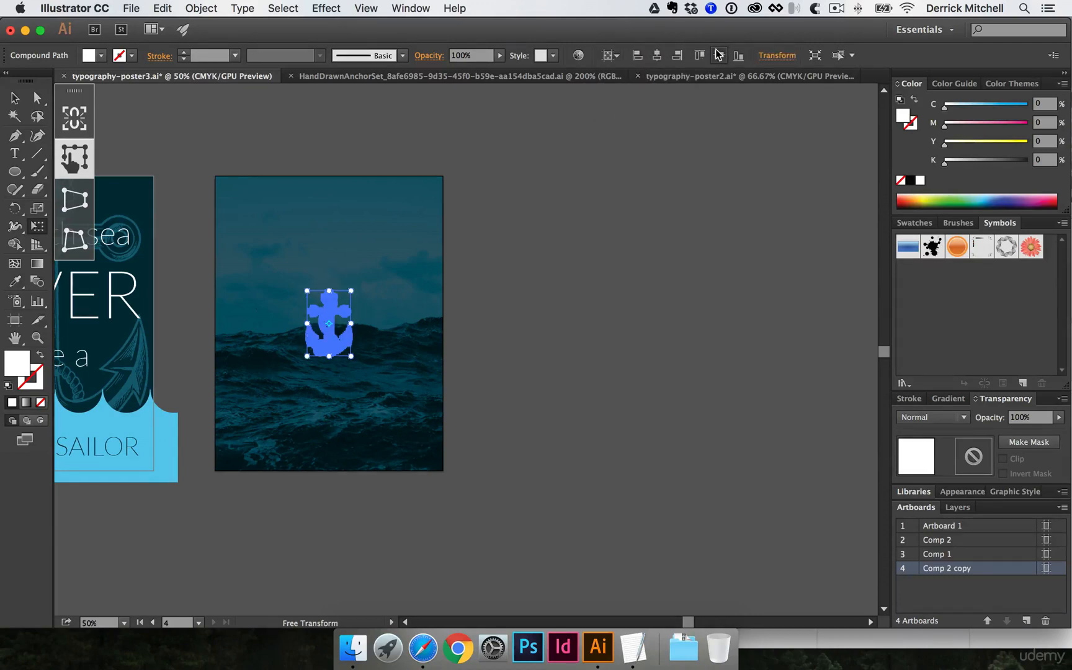
Copy the text "a smooth sea never made a" from the dark poster in typography-poster2.ai and paste it above the anchor in typography-poster3.ai.
click(686, 77)
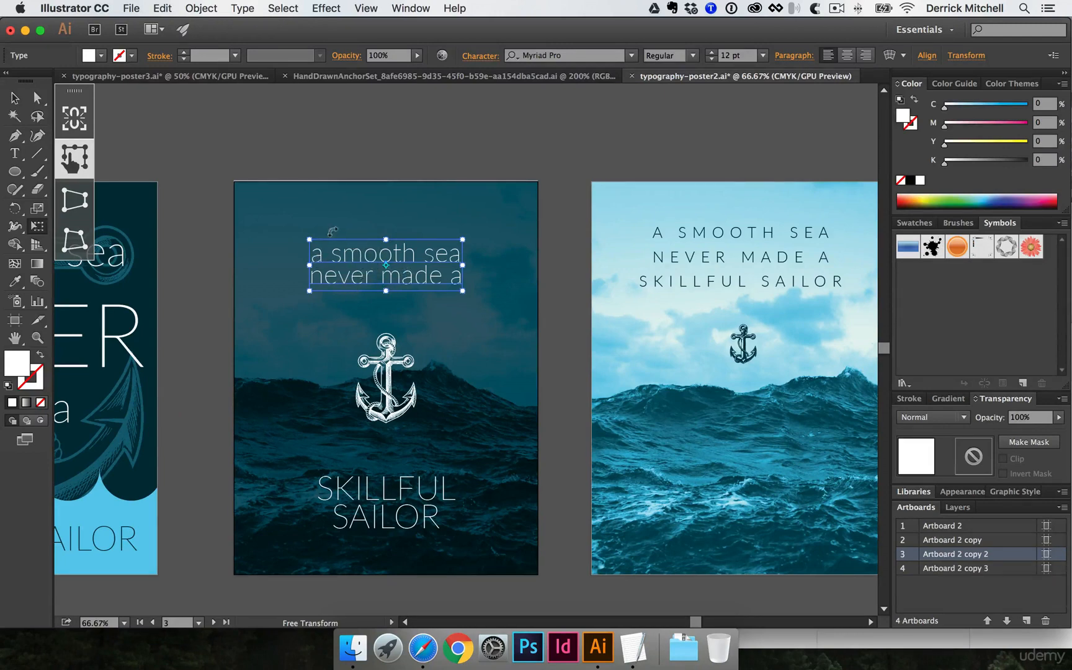
click(219, 76)
key(super+f)
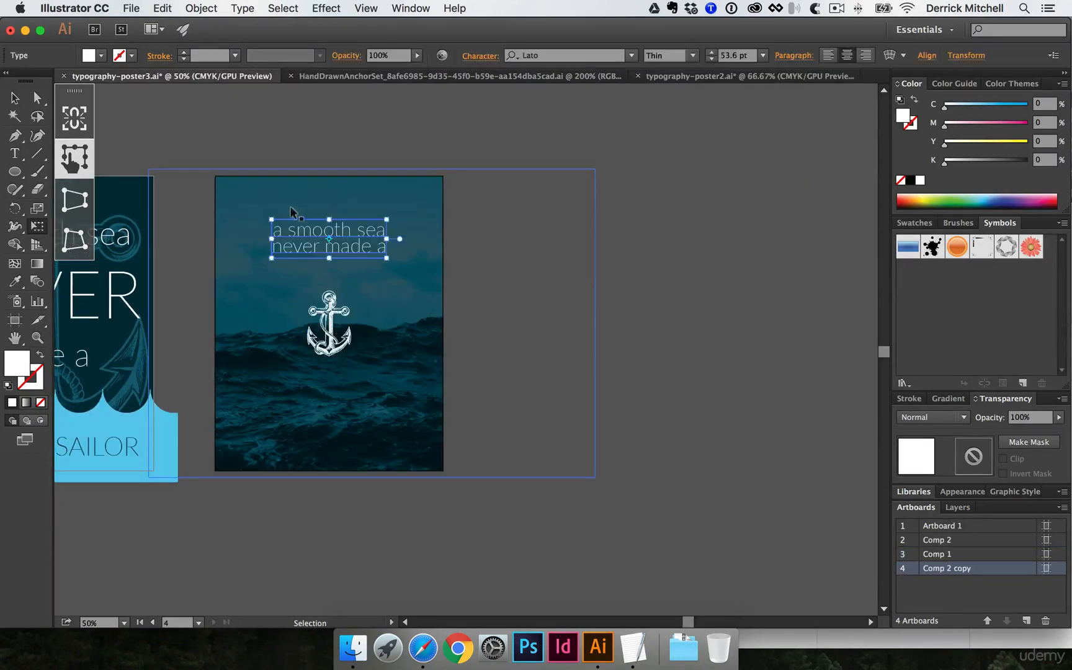
key(v)
click(319, 157)
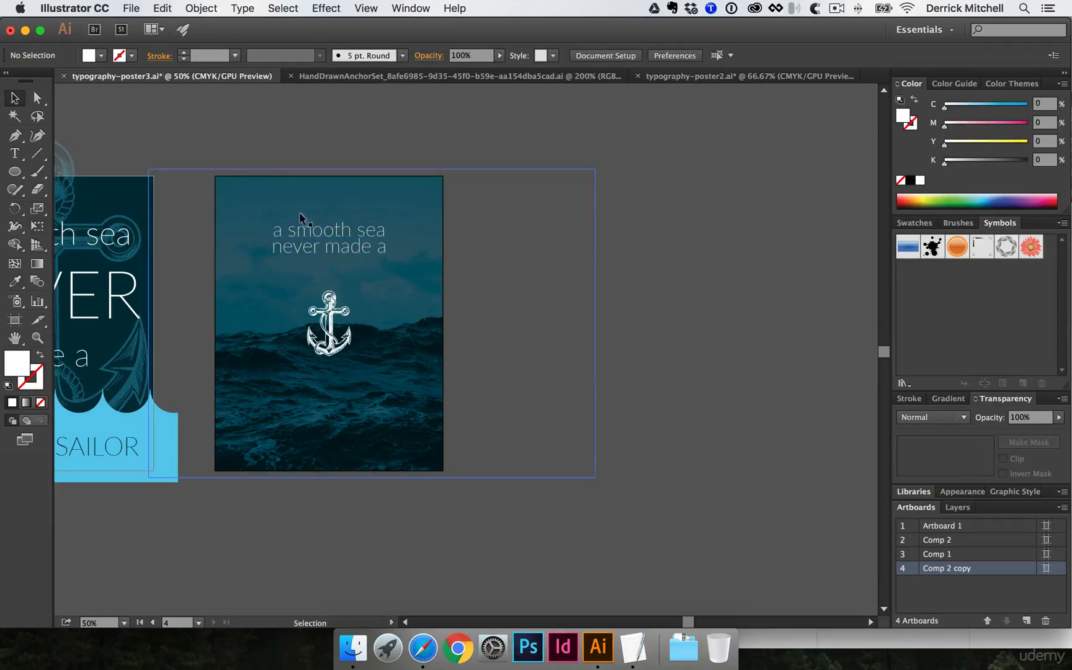
Copy the "SKILLFUL SAILOR" text from the dark poster in typography-poster2.ai and paste it in place below the anchor in typography-poster3.ai.
click(713, 76)
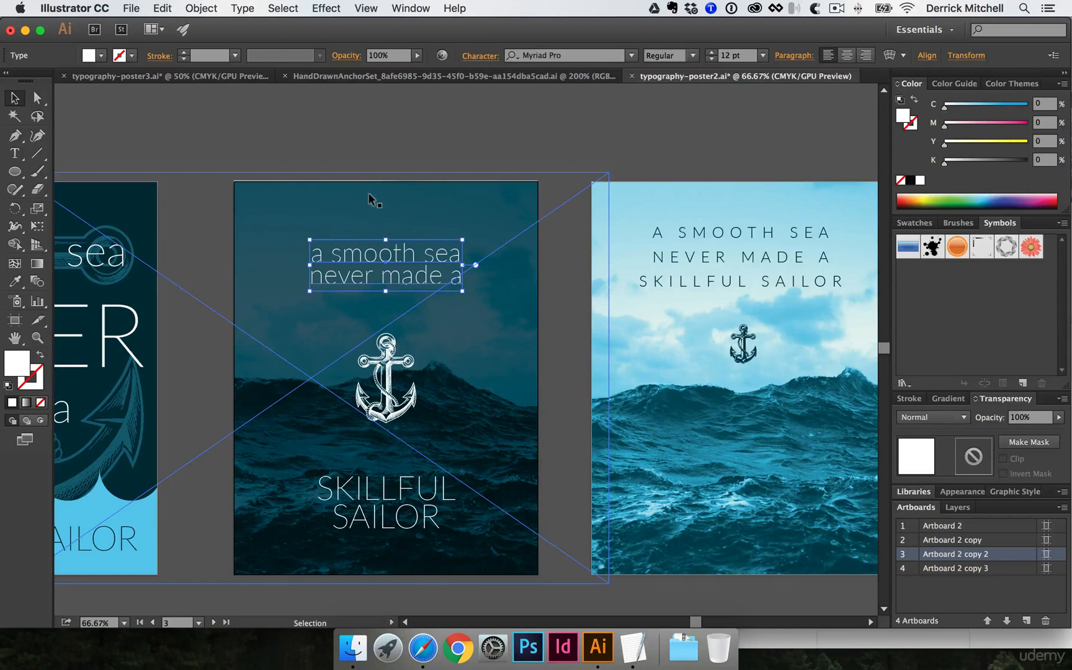
click(365, 493)
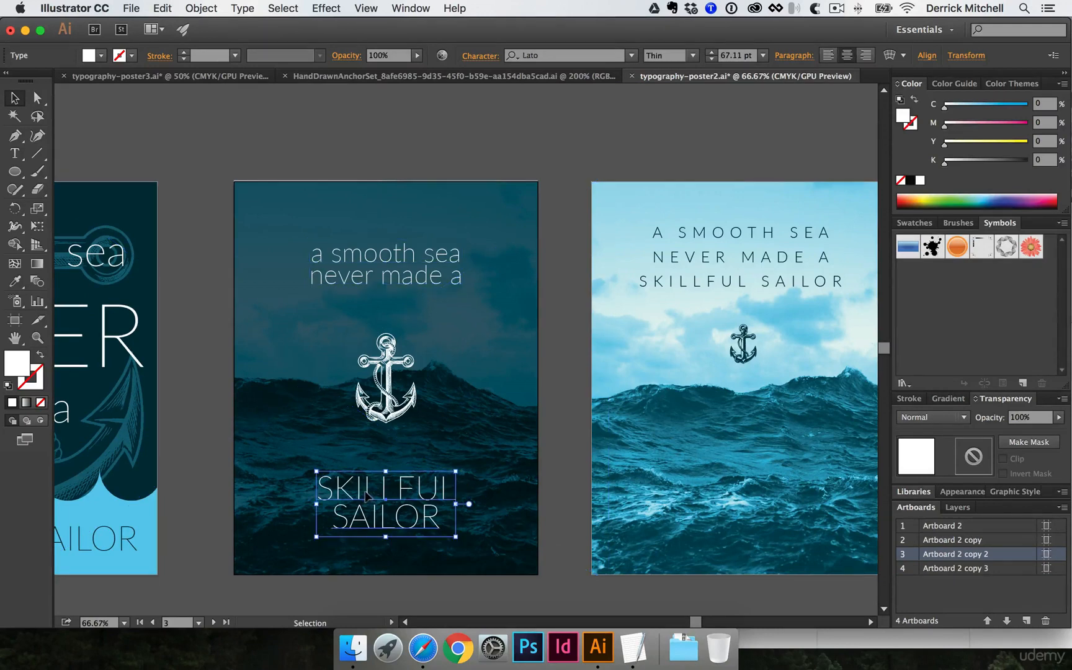
click(212, 76)
key(shift+super+v)
click(311, 115)
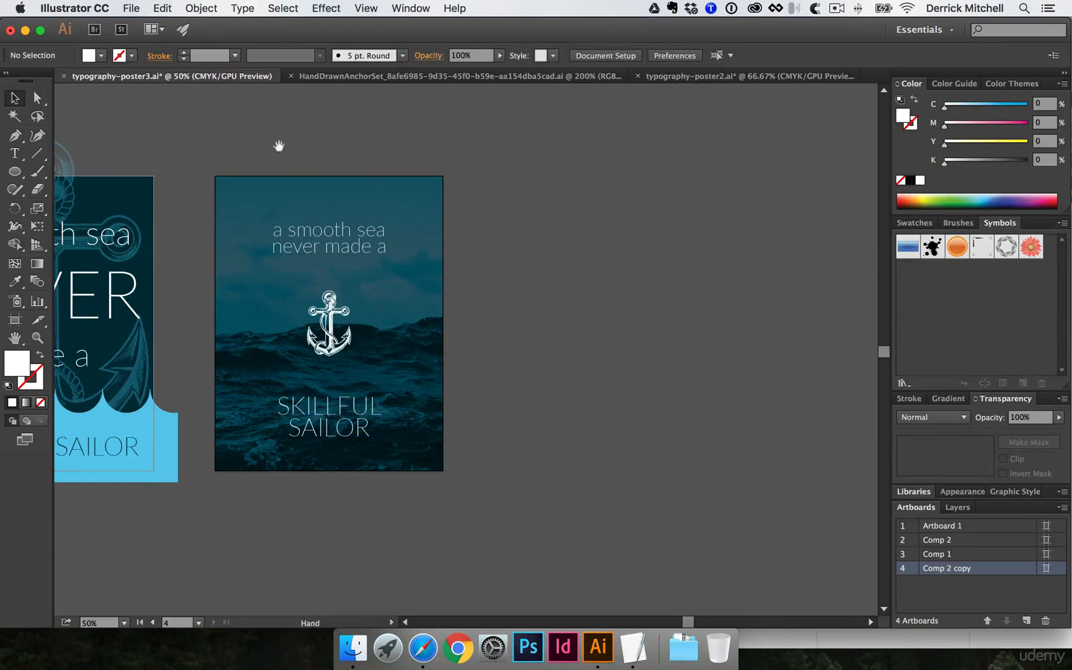
drag(278, 145, 464, 149)
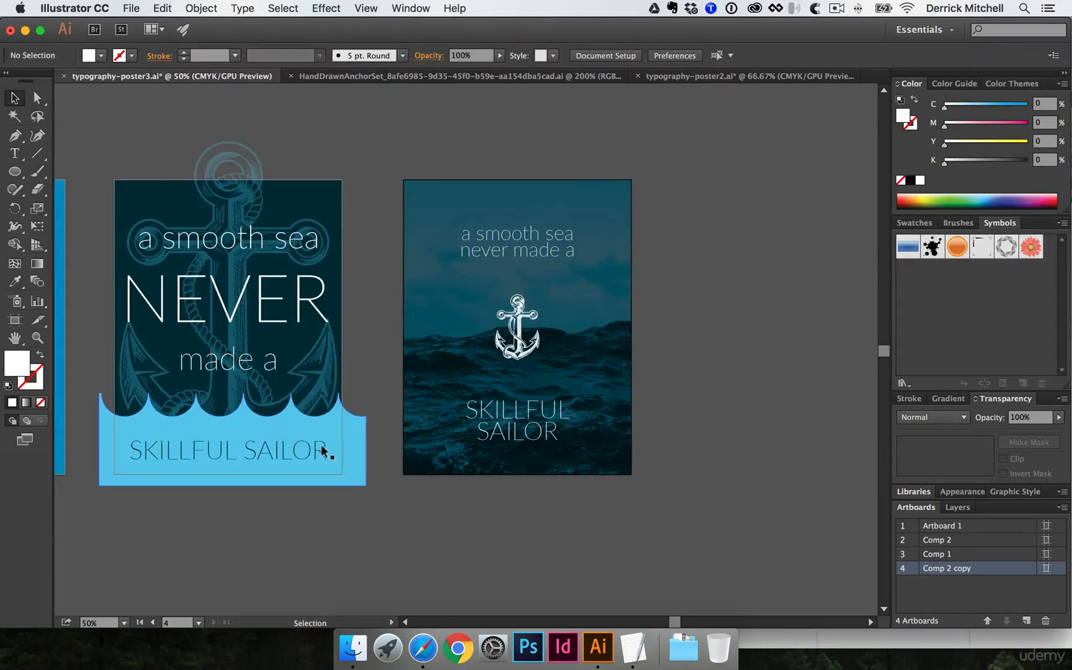
click(518, 417)
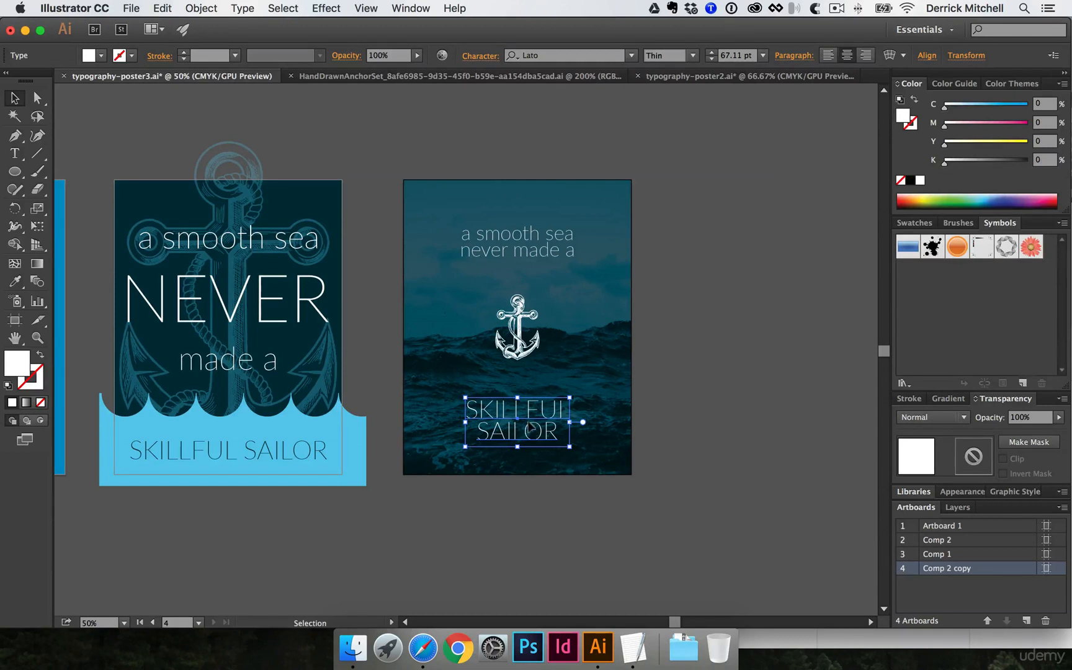
click(521, 235)
click(608, 173)
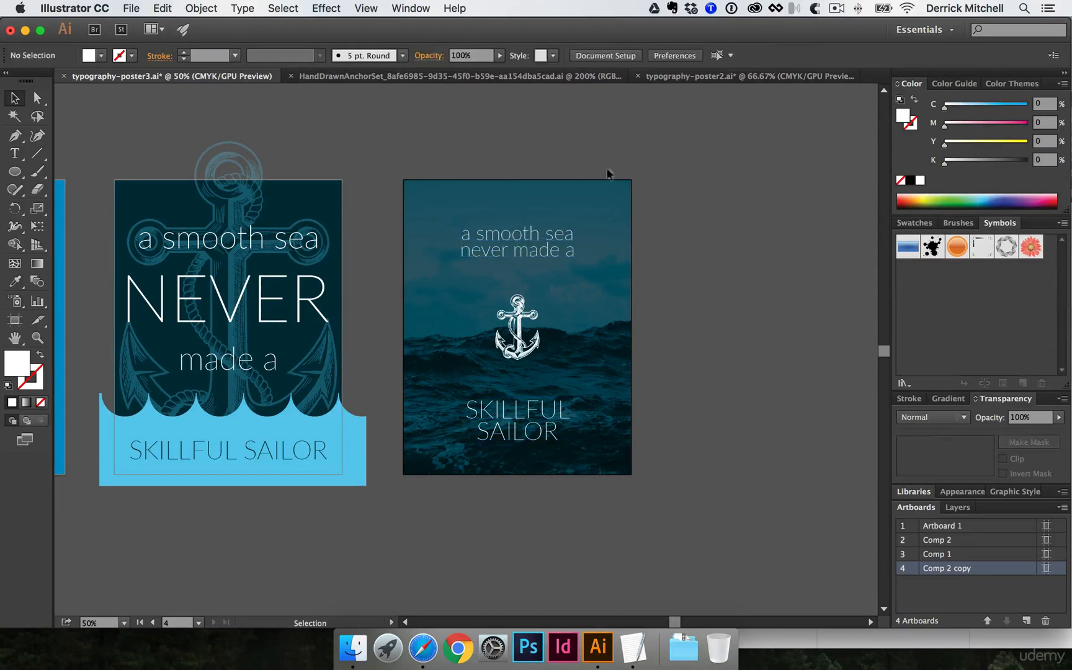
Duplicate the Comp 2 copy artboard with its artwork into the empty space beside it.
scroll(608, 174, right, 5)
key(shift+o)
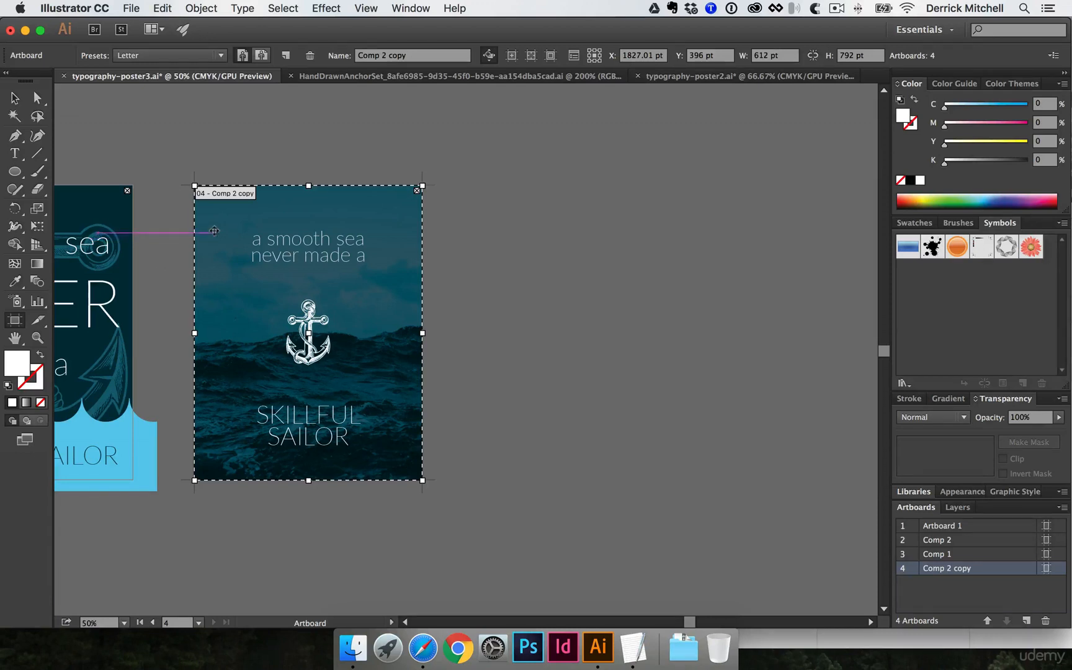
drag(211, 231, 496, 241)
key(Escape)
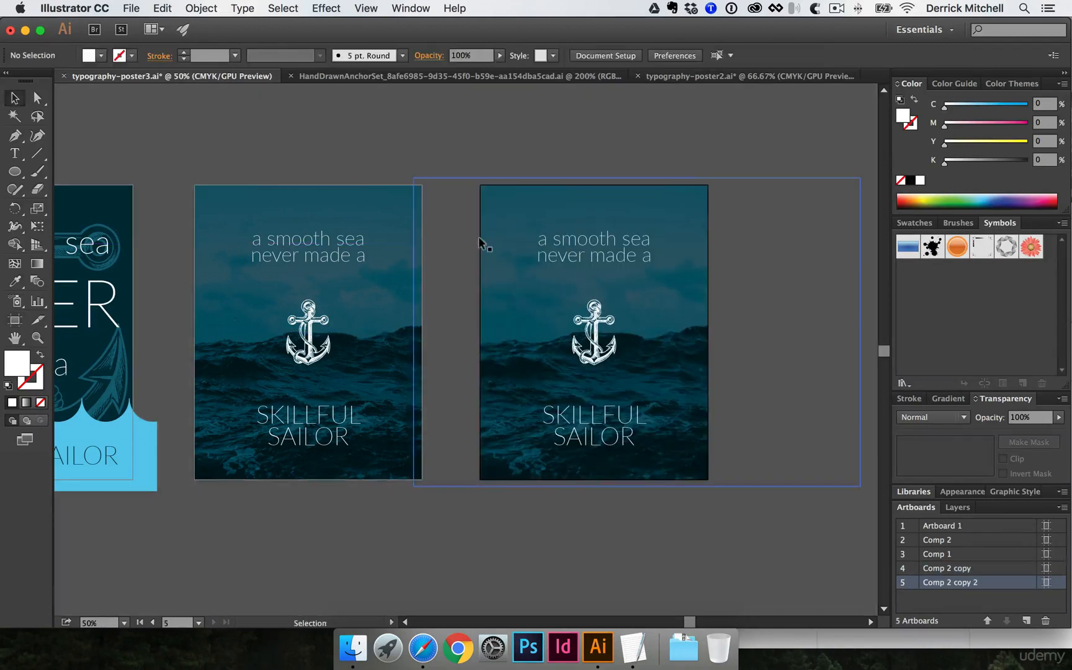
Copy the three-line uppercase quote from the light poster in typography-poster2.ai and return to typography-poster3.ai.
click(722, 76)
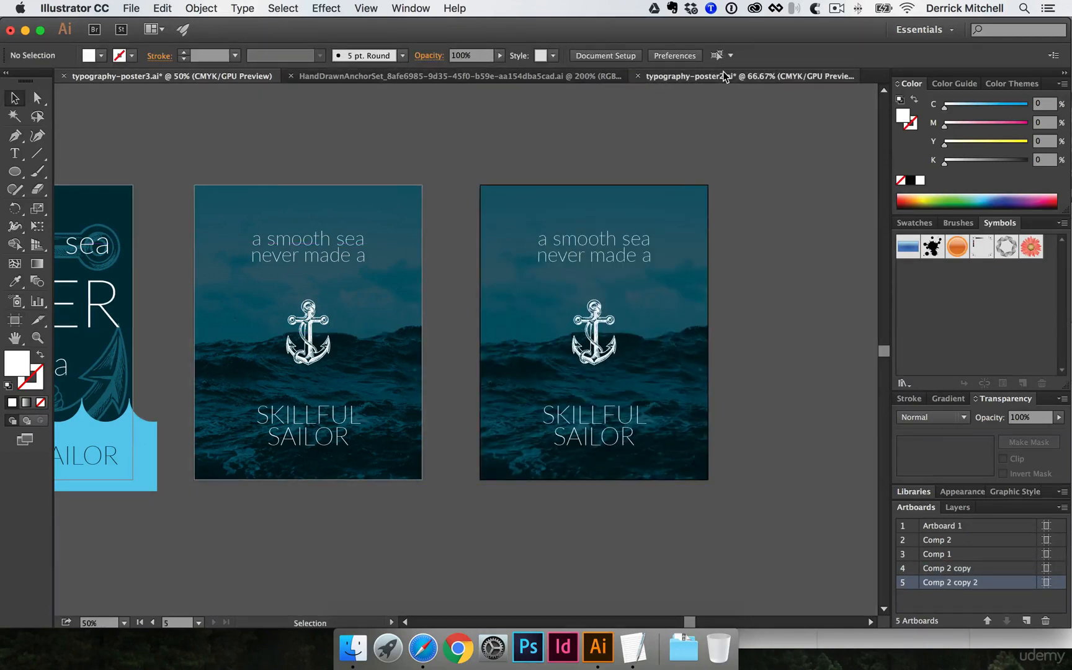
scroll(716, 201, right, 8)
scroll(716, 201, down, 1)
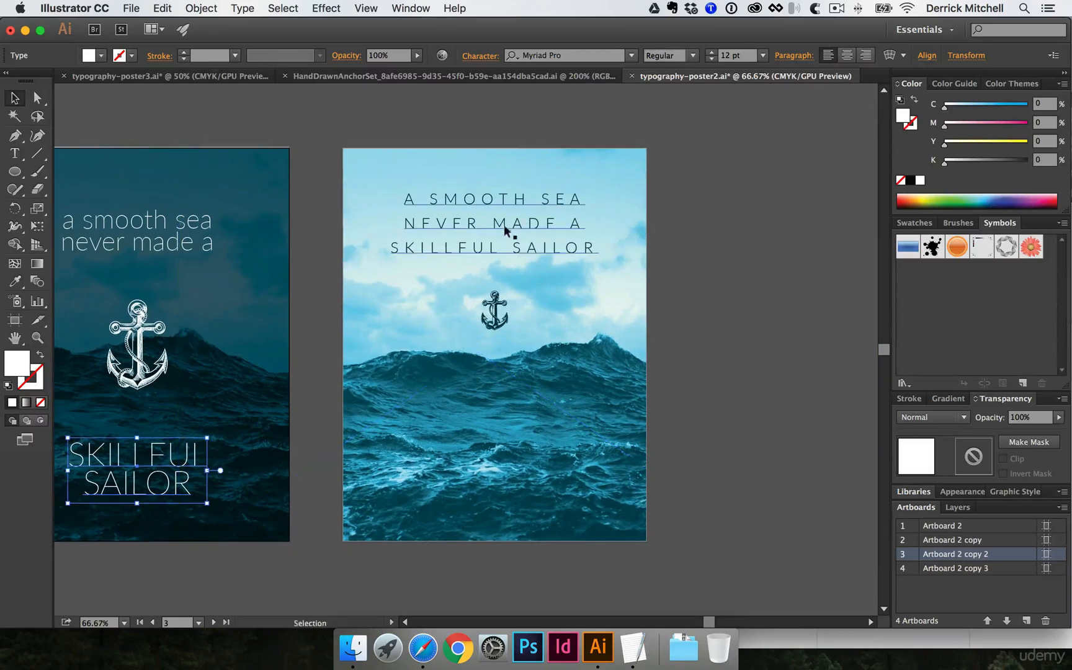
click(489, 198)
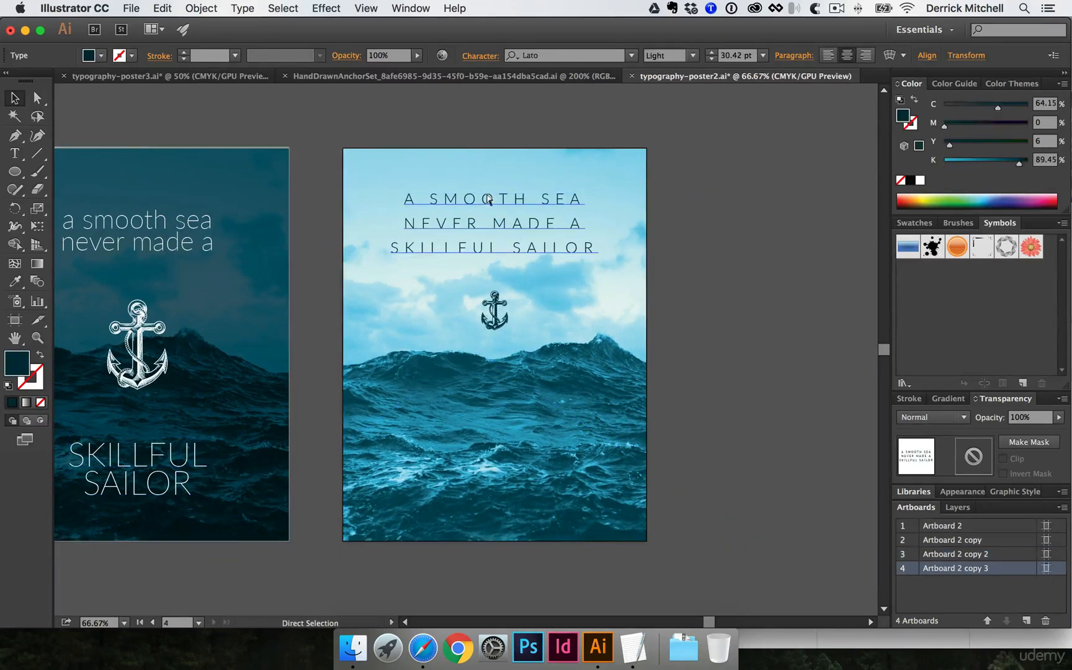
click(239, 76)
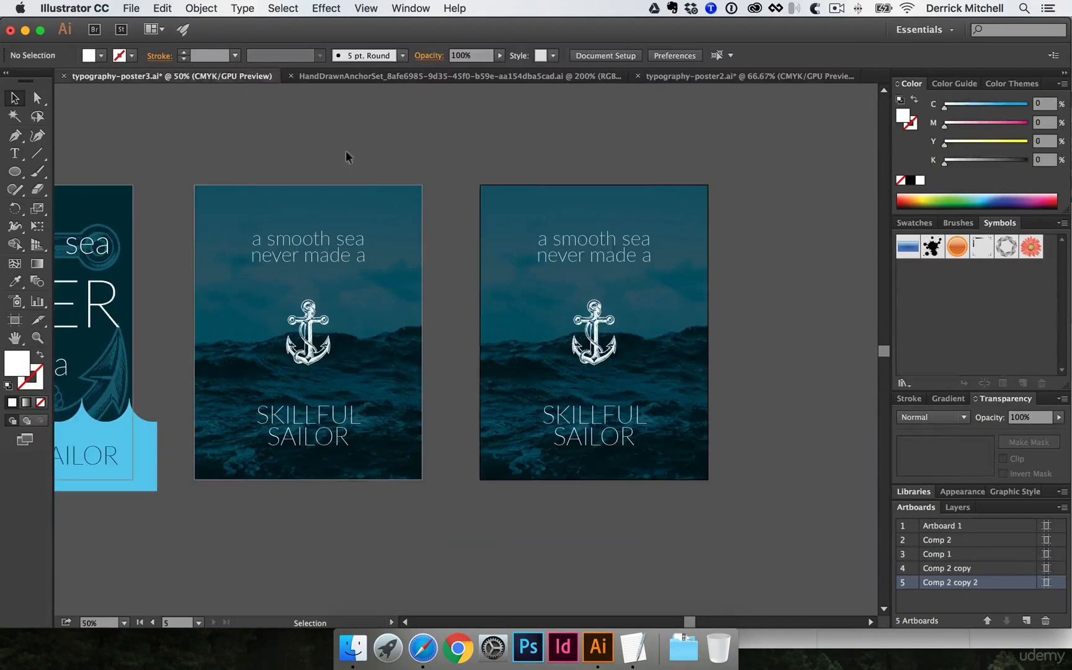
Replace both quote texts on the duplicated poster with the copied "A SMOOTH SEA NEVER MADE A SKILLFUL SAILOR" text above the anchor.
click(575, 231)
key(Delete)
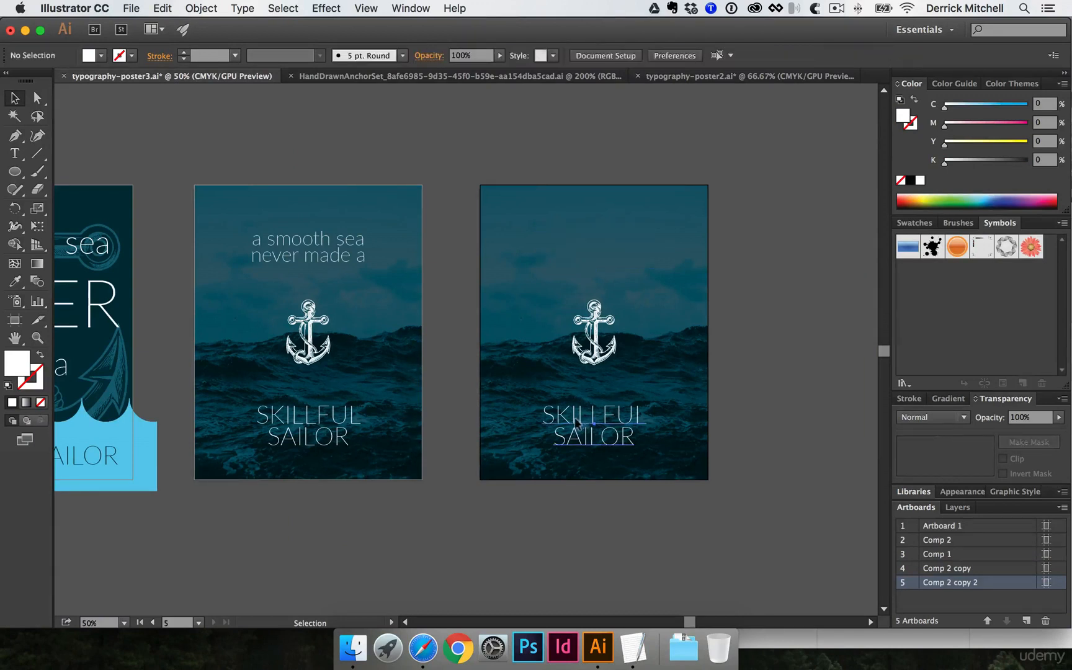
key(a)
key(super+f)
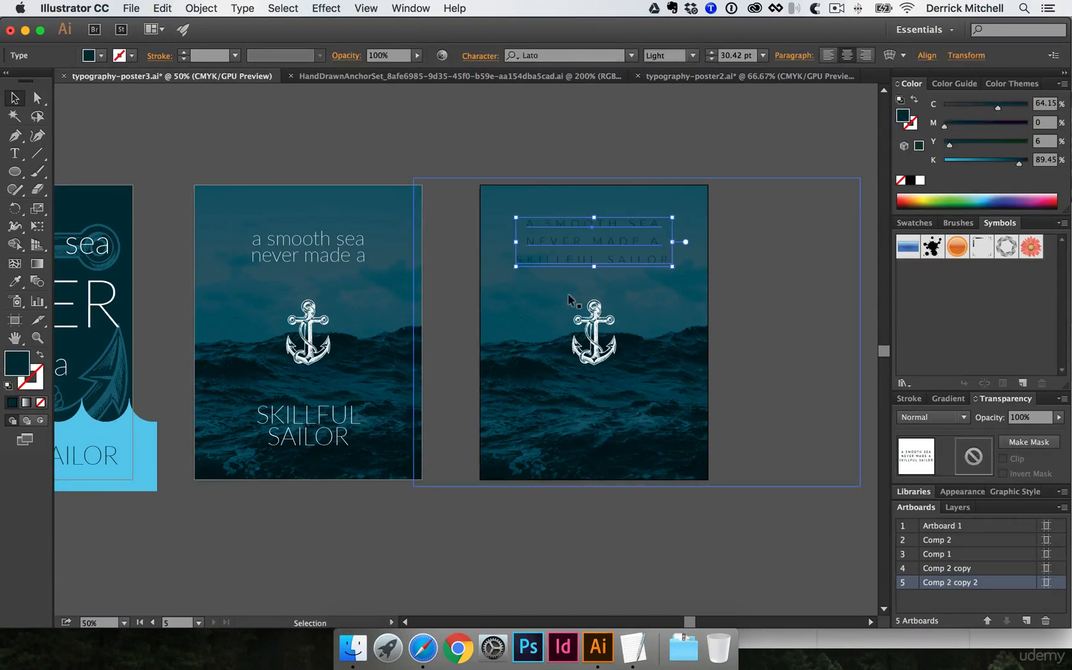
Offset the clipped sea photo down and right on the light poster in typography-poster2.ai and unlock all objects.
click(786, 76)
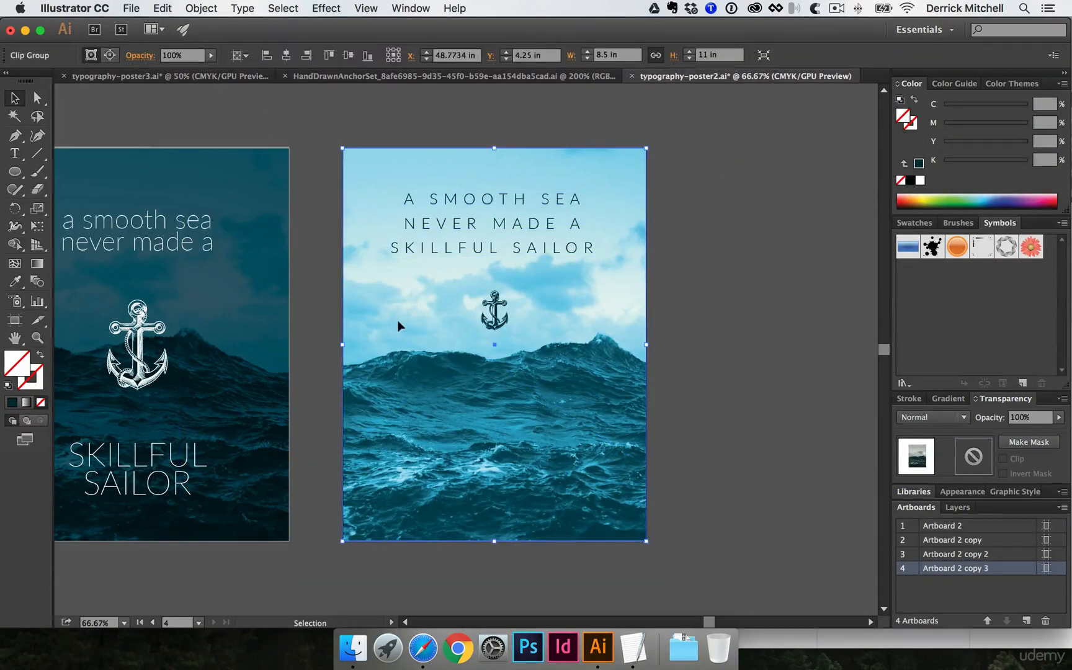
drag(370, 349, 472, 377)
click(384, 444)
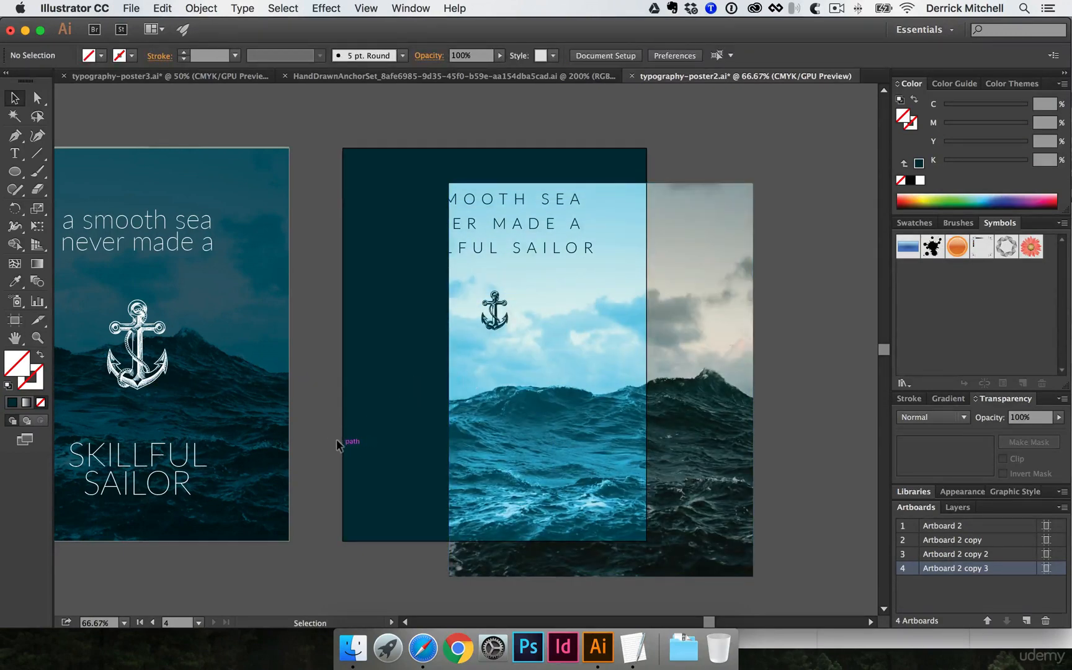
click(202, 9)
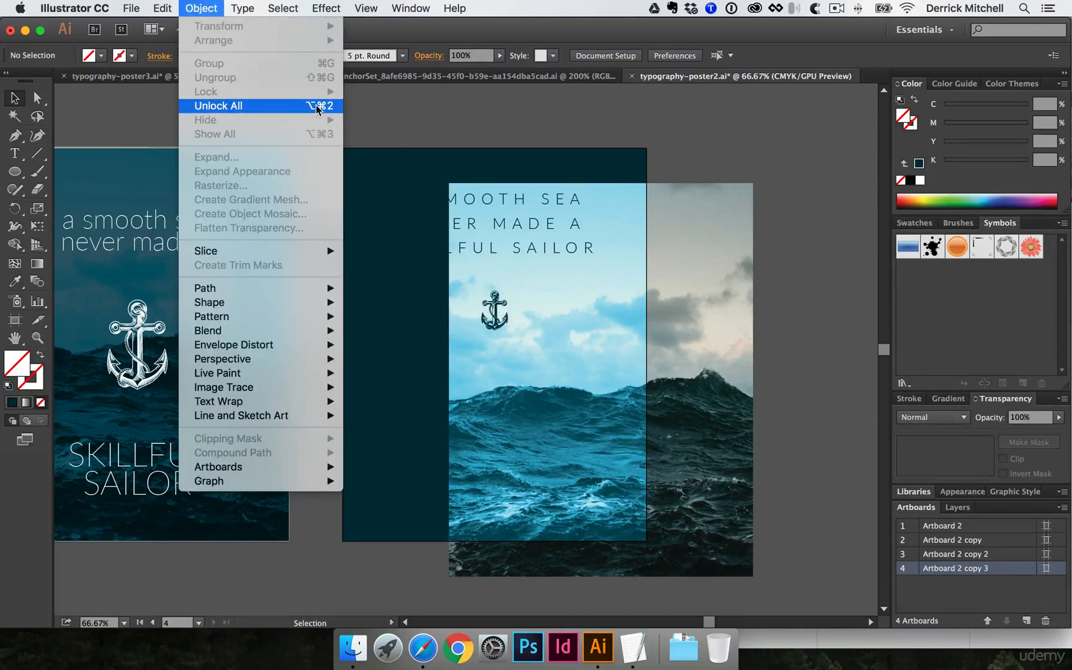
click(317, 107)
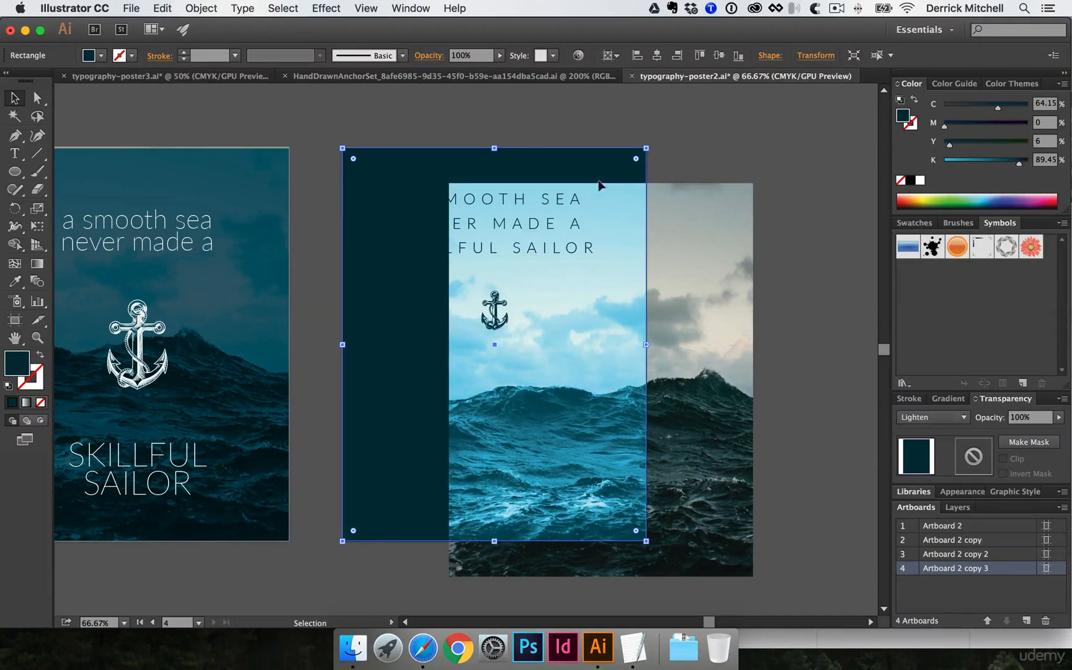
Check the blending mode of the light poster's dark rectangle and return to typography-poster3.ai.
click(644, 188)
drag(631, 191, 648, 192)
key(super+z)
click(930, 419)
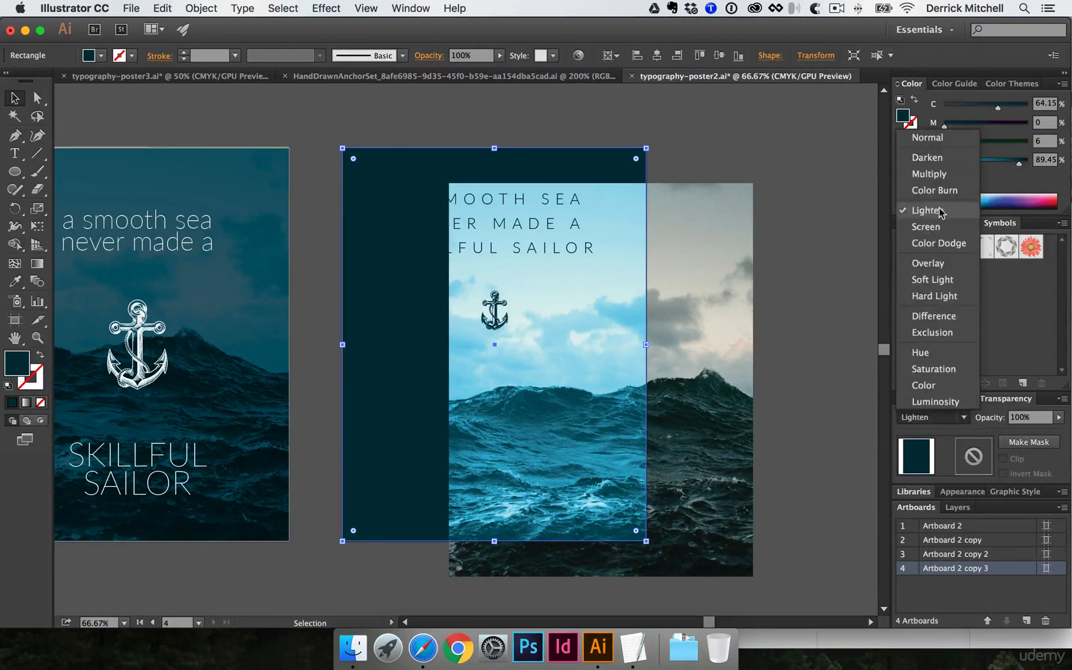
click(772, 176)
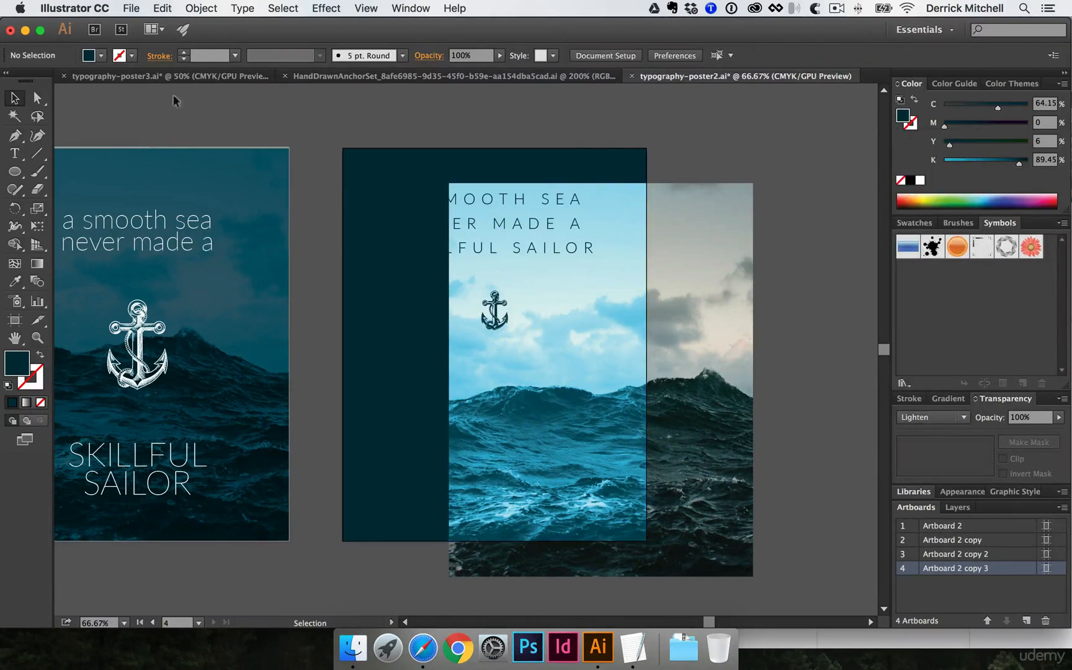
click(196, 76)
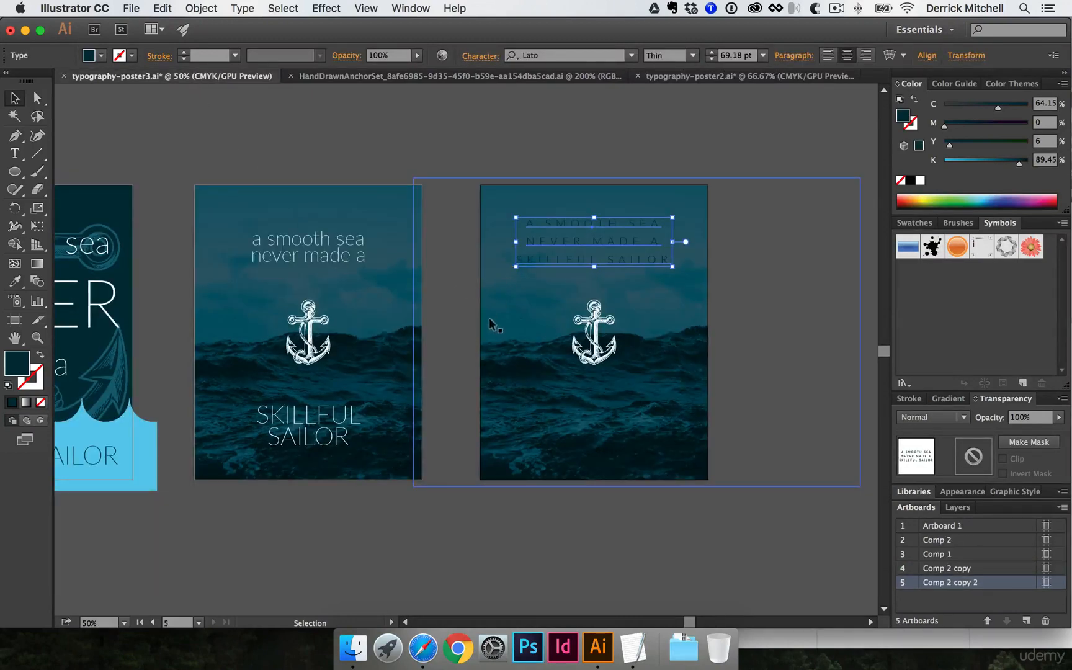
Offset the clipped sea photo down and right on the duplicated poster and set its blending mode to Normal.
drag(488, 317, 554, 358)
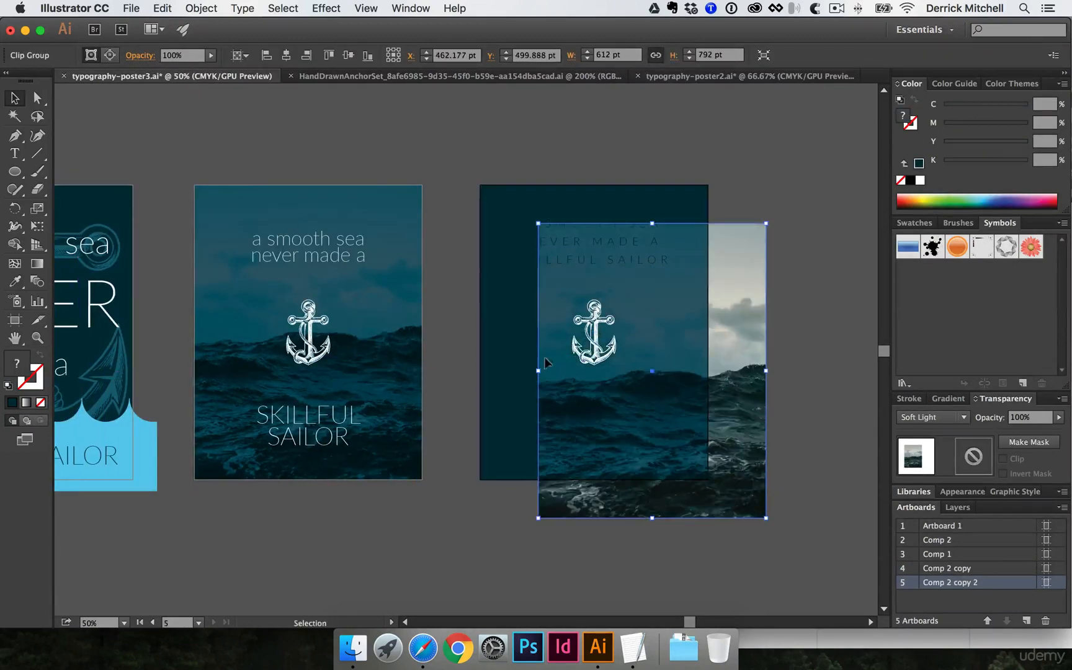
click(514, 372)
click(550, 391)
click(930, 418)
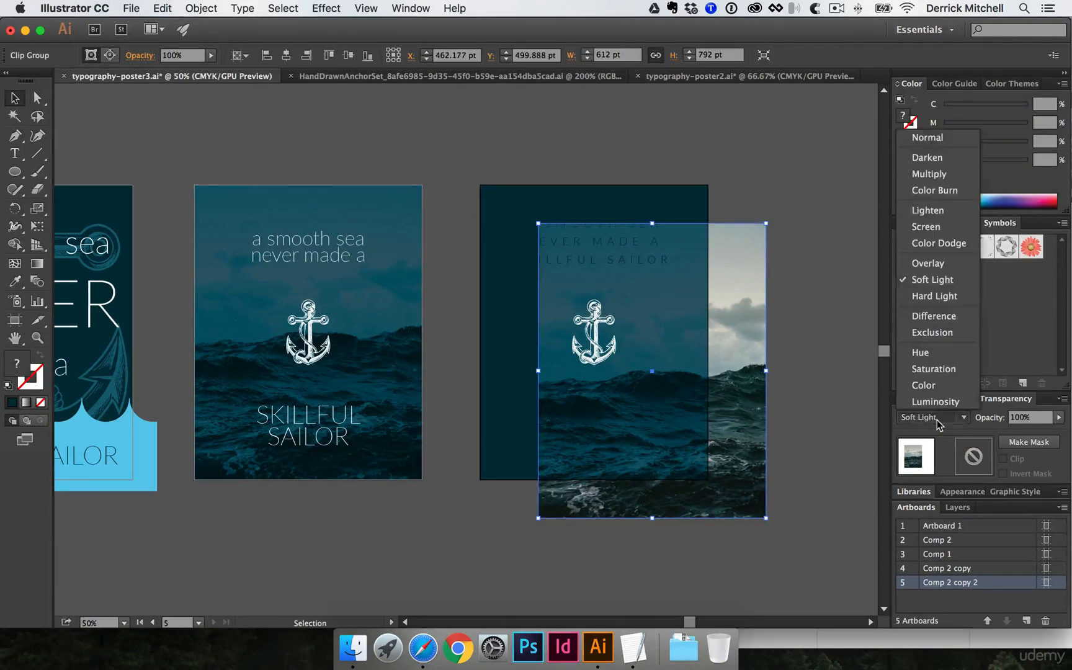
click(943, 139)
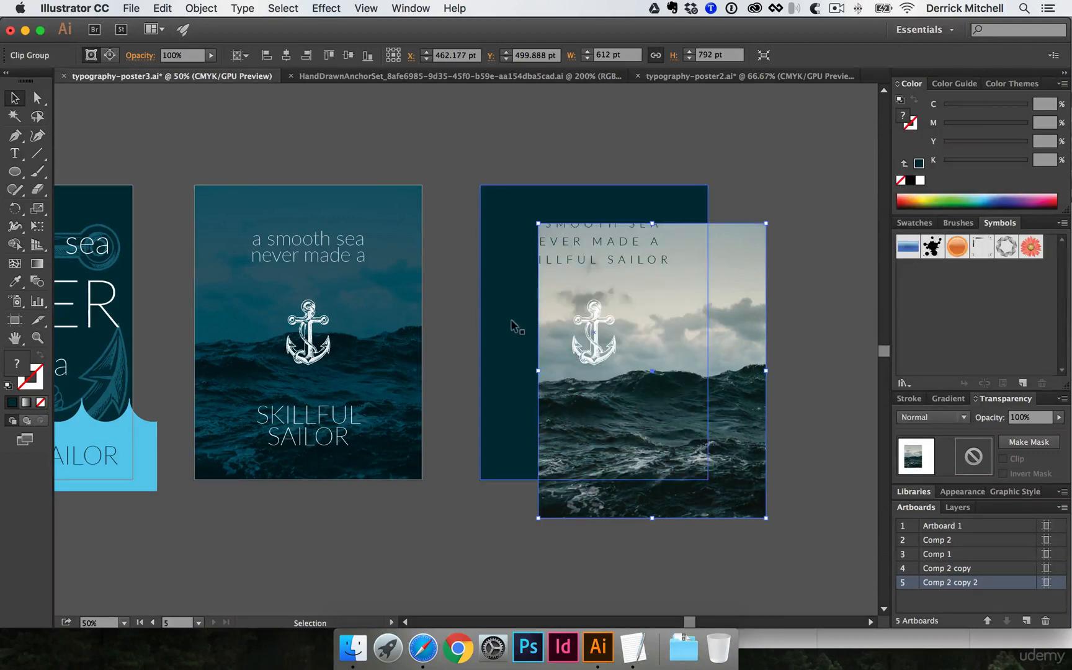
Compare the dark rectangle with its counterpart in typography-poster2.ai and set its blending mode to Lighten in typography-poster3.ai.
click(490, 296)
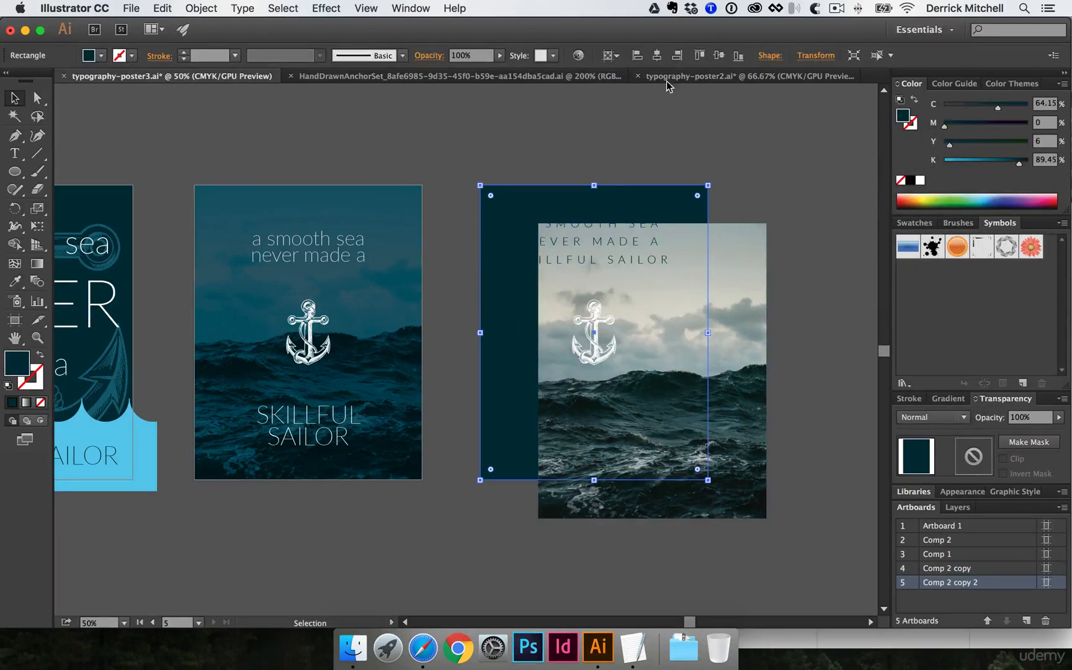
click(732, 79)
click(376, 230)
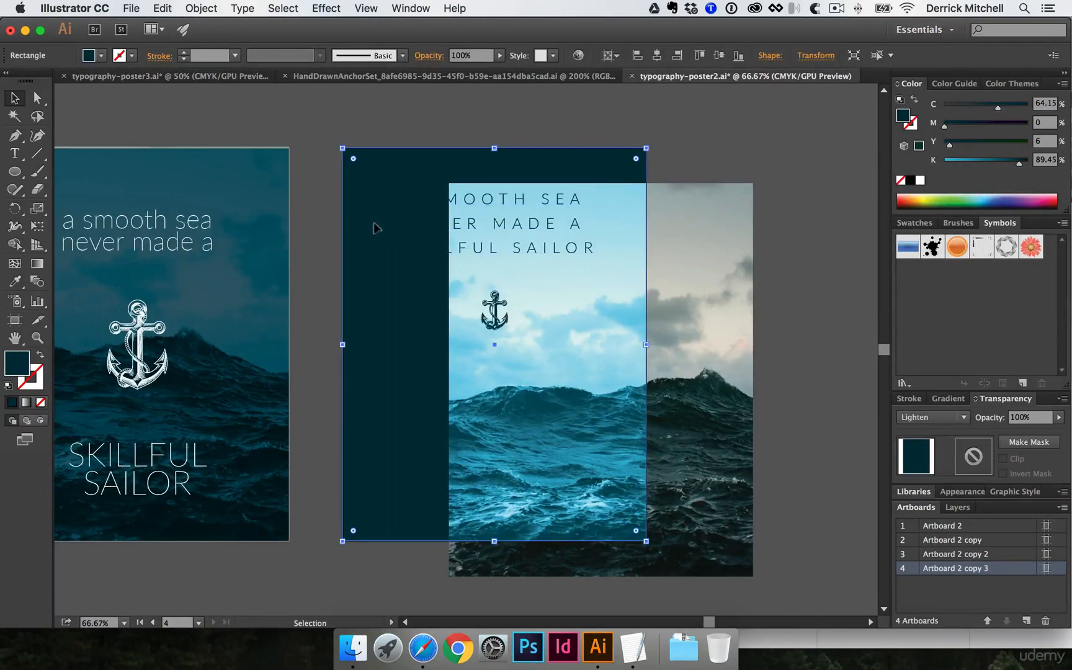
click(166, 77)
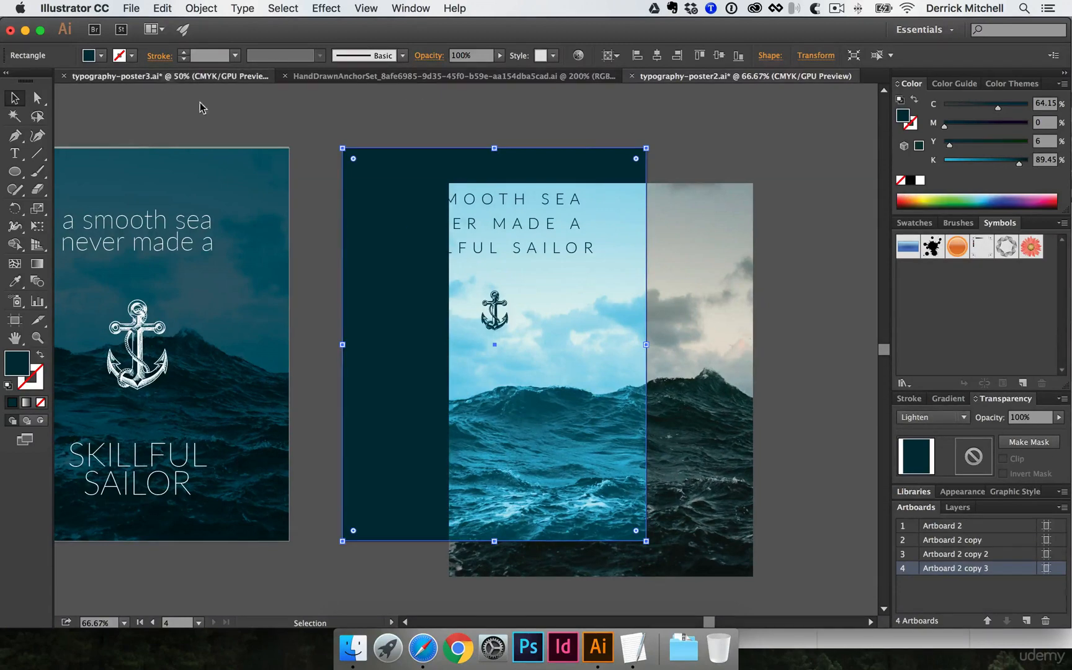
click(931, 417)
click(942, 210)
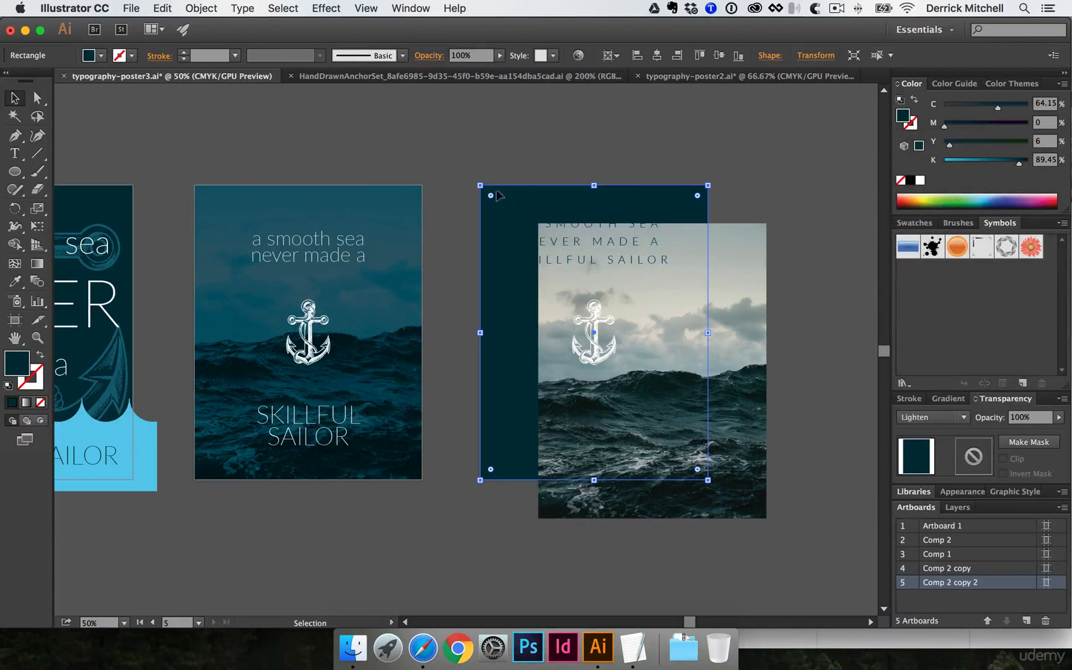
Send the clipped sea photo behind the dark rectangle.
click(742, 266)
key(super)
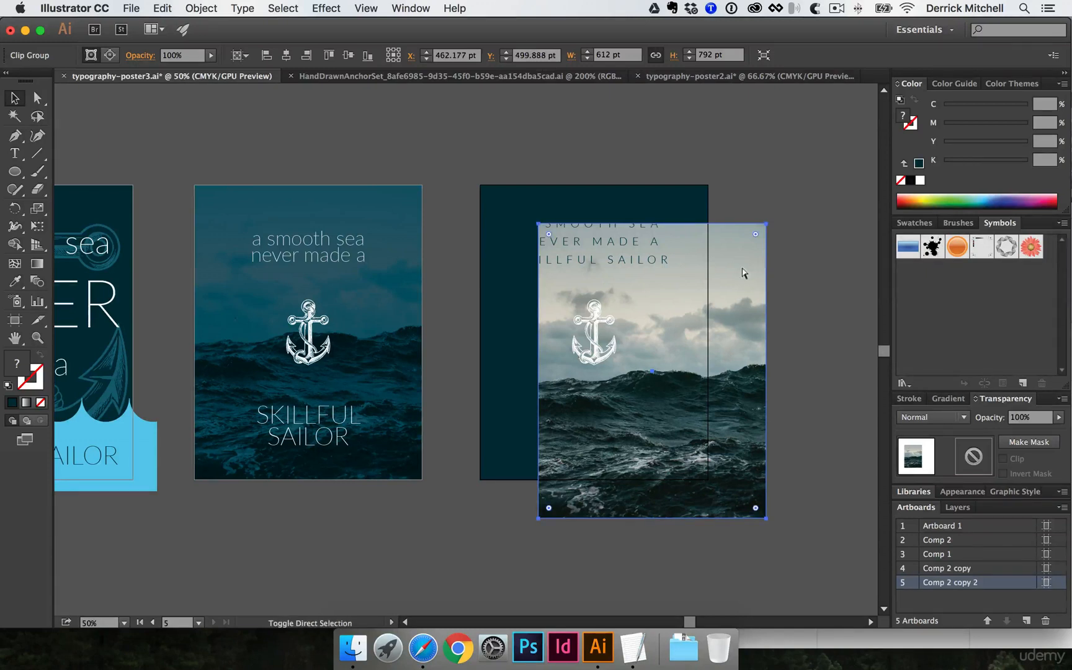
key(super+[)
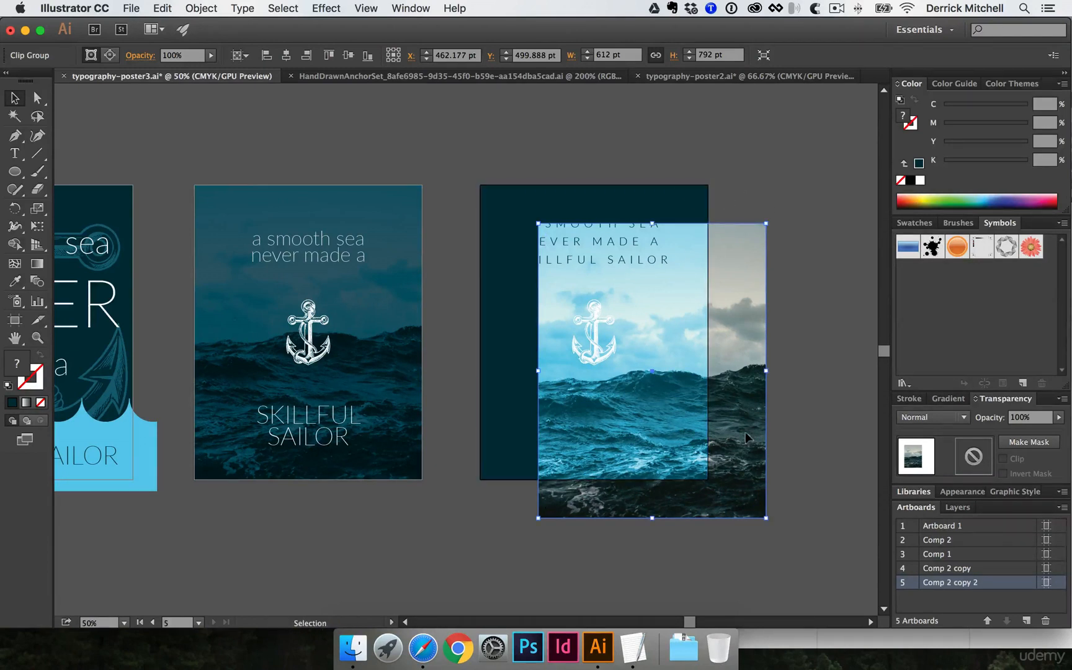
Move the sea photo back over the light poster and centre it vertically on the artboard.
drag(748, 490, 726, 457)
drag(691, 447, 731, 431)
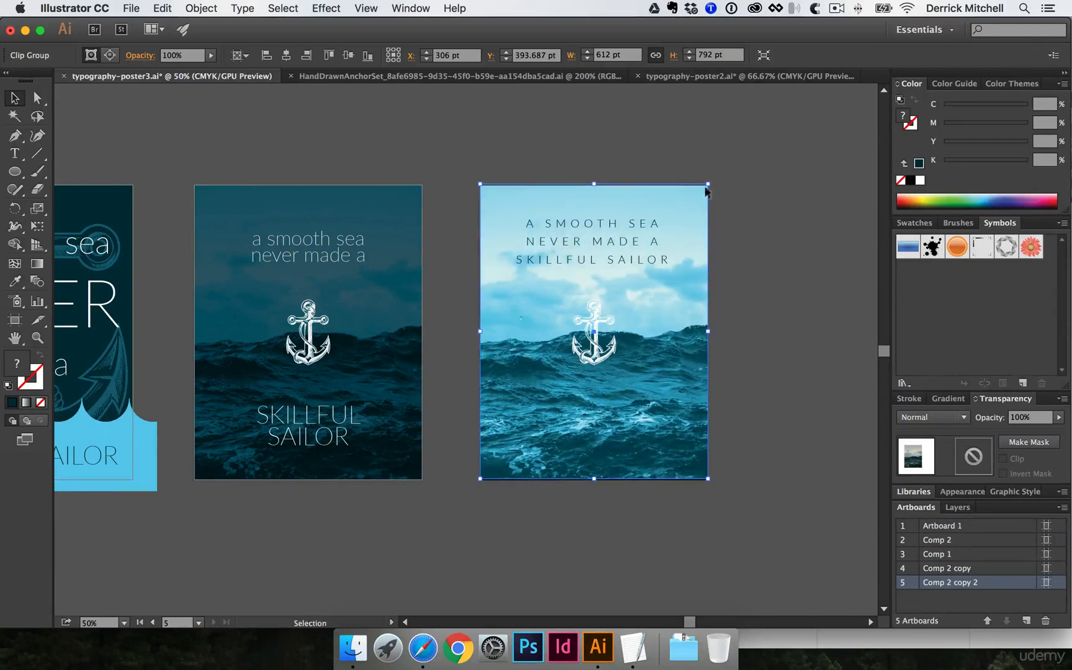
click(241, 56)
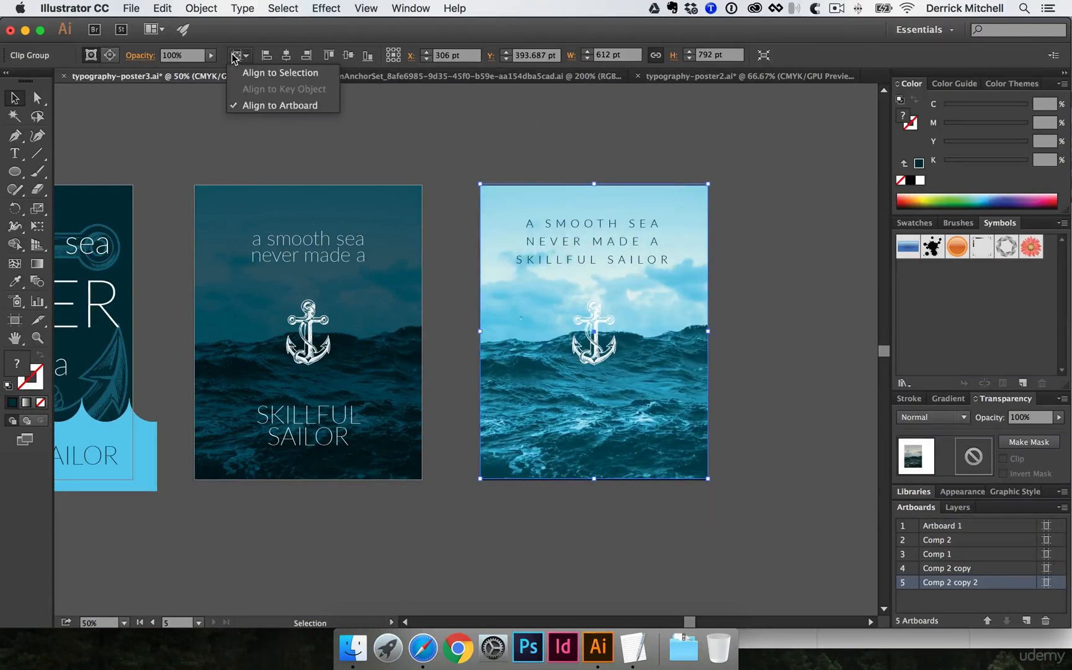
click(276, 104)
click(348, 55)
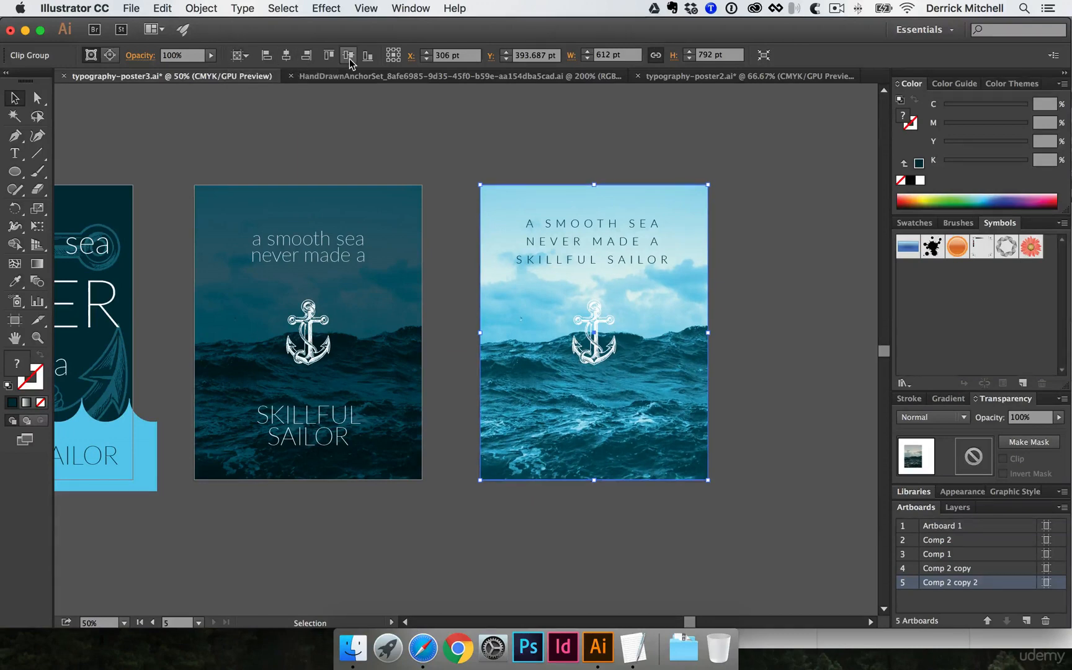
Switch to typography-poster2.ai and undo the sea photo's offset on its light poster.
key(z)
click(604, 323)
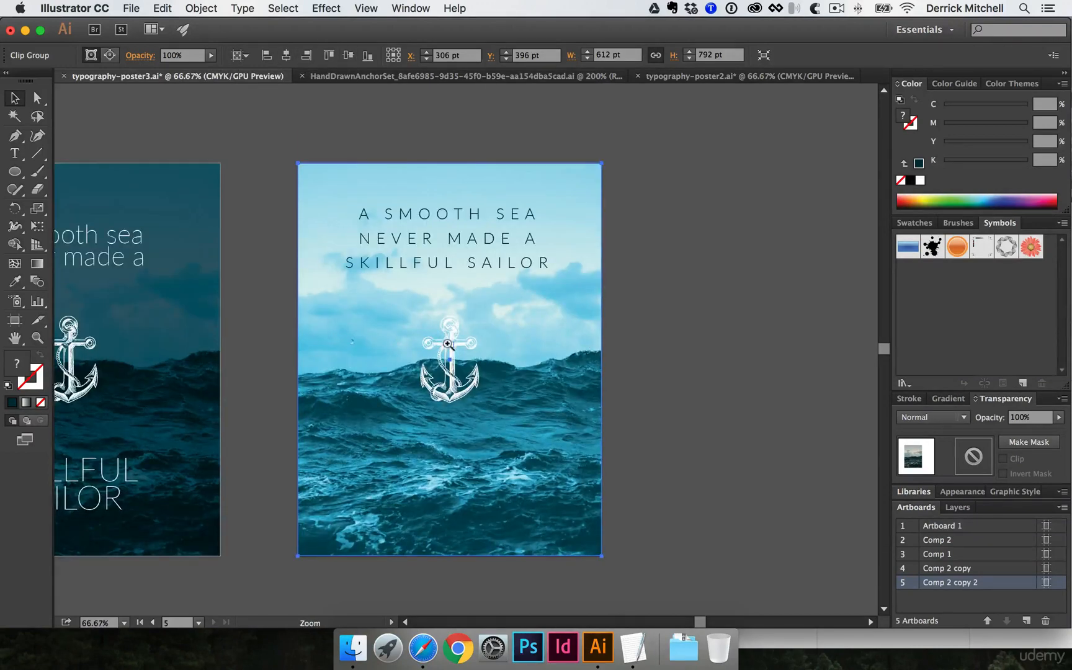
drag(448, 343, 489, 323)
click(493, 315)
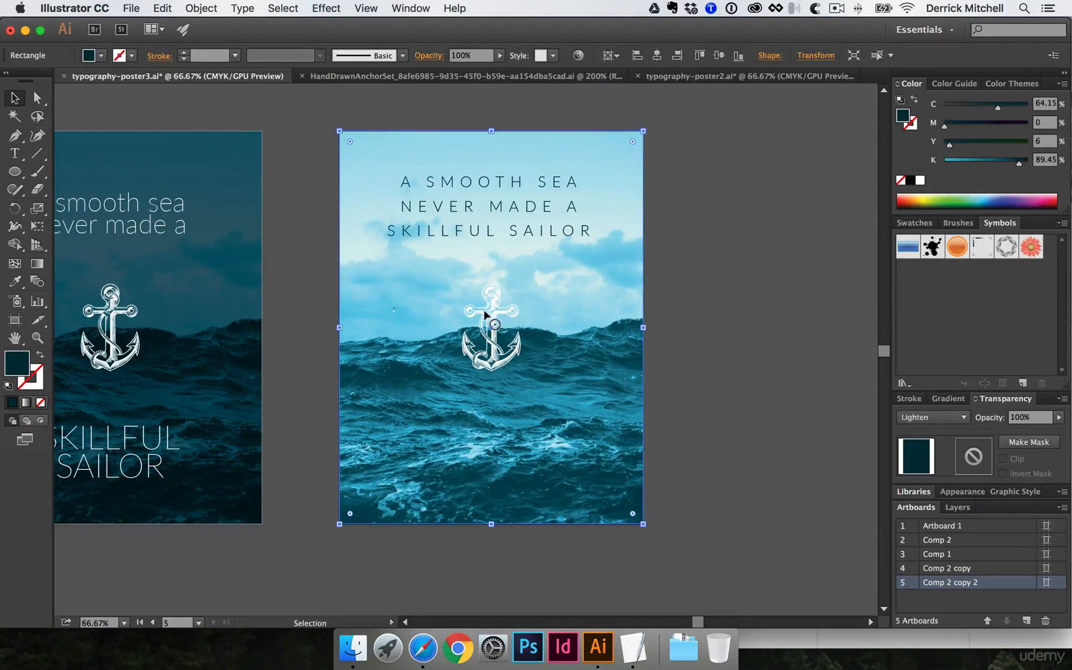
click(766, 75)
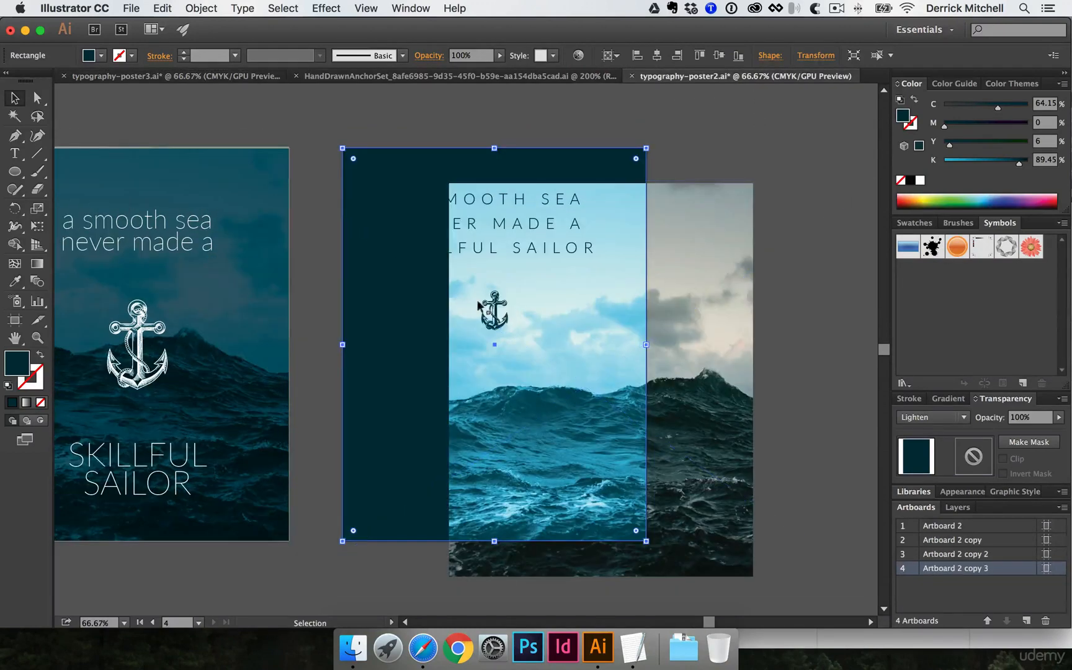
click(633, 317)
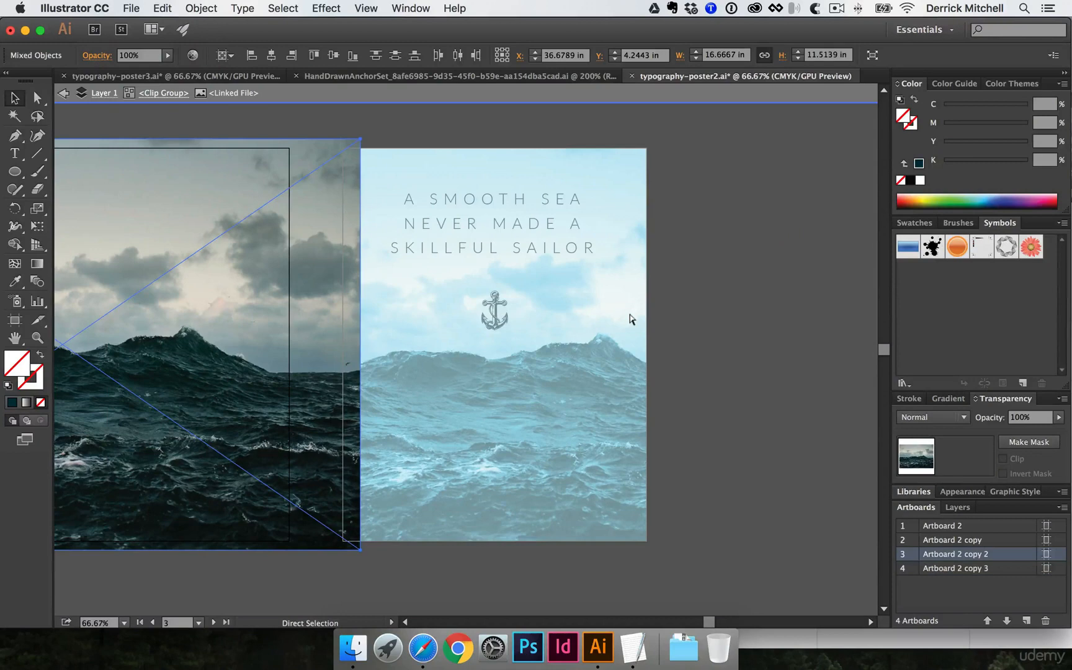
click(629, 316)
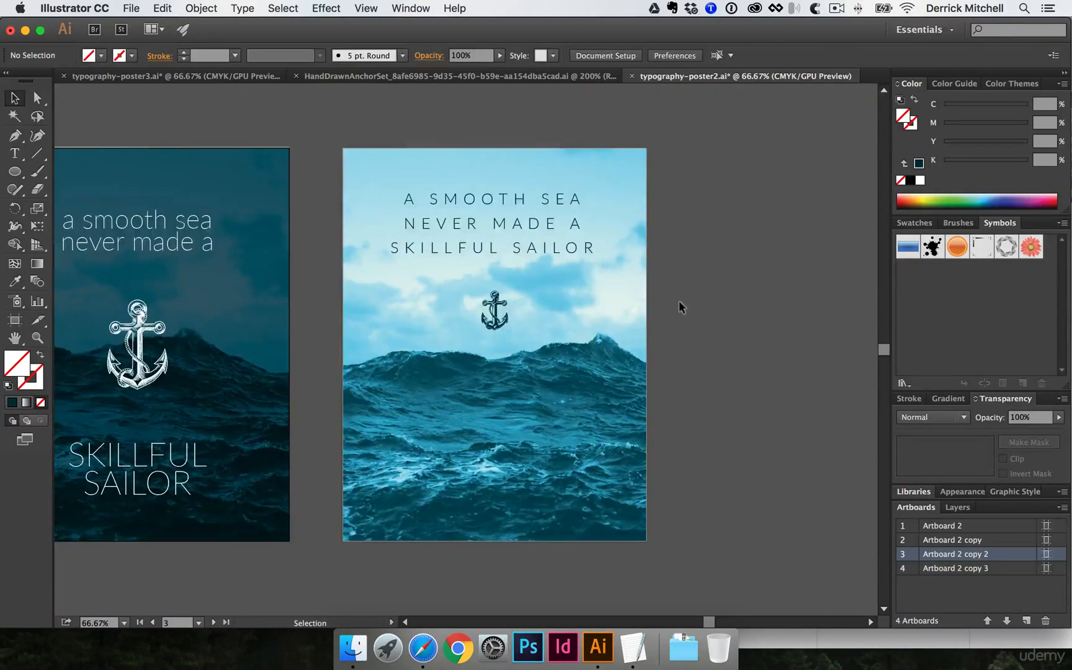
Copy the small dark anchor from the light poster and return to typography-poster3.ai.
click(494, 308)
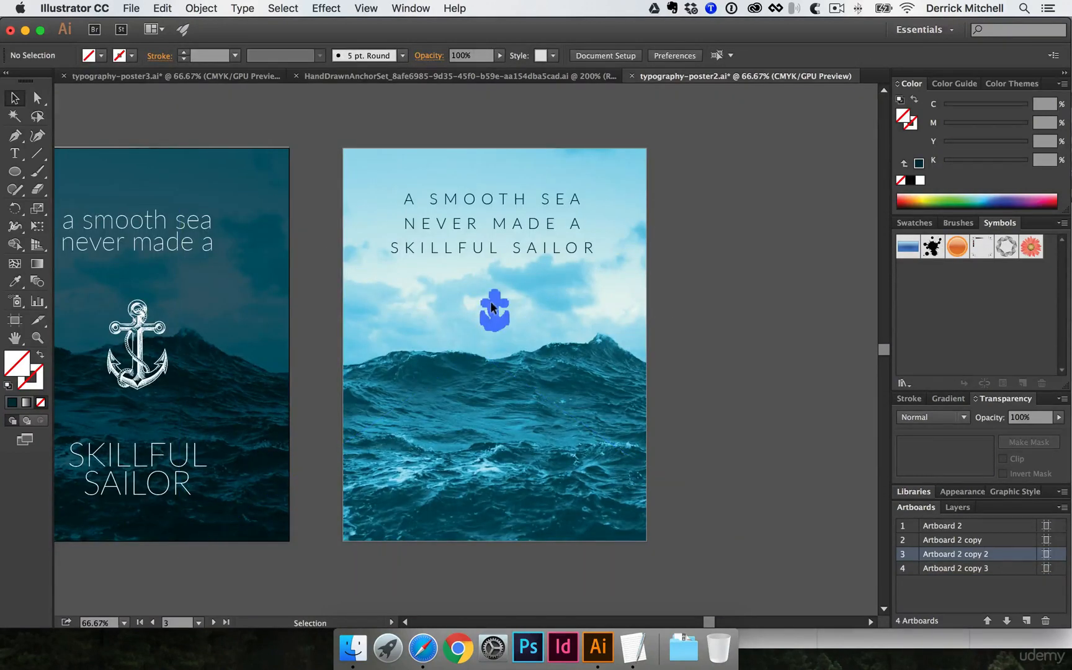
click(575, 306)
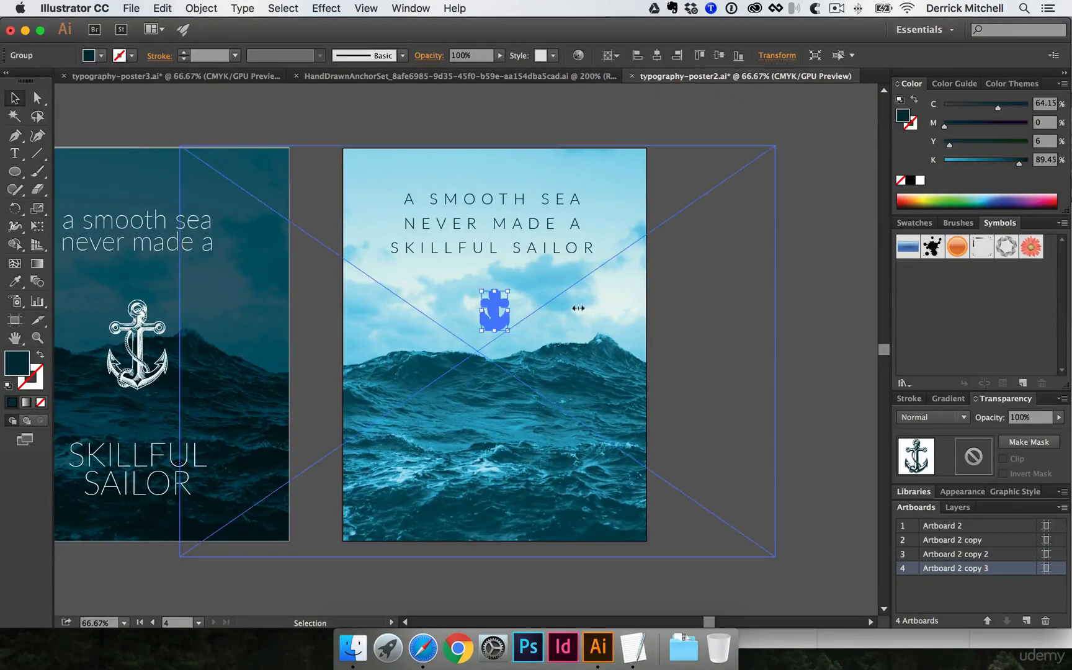
click(237, 78)
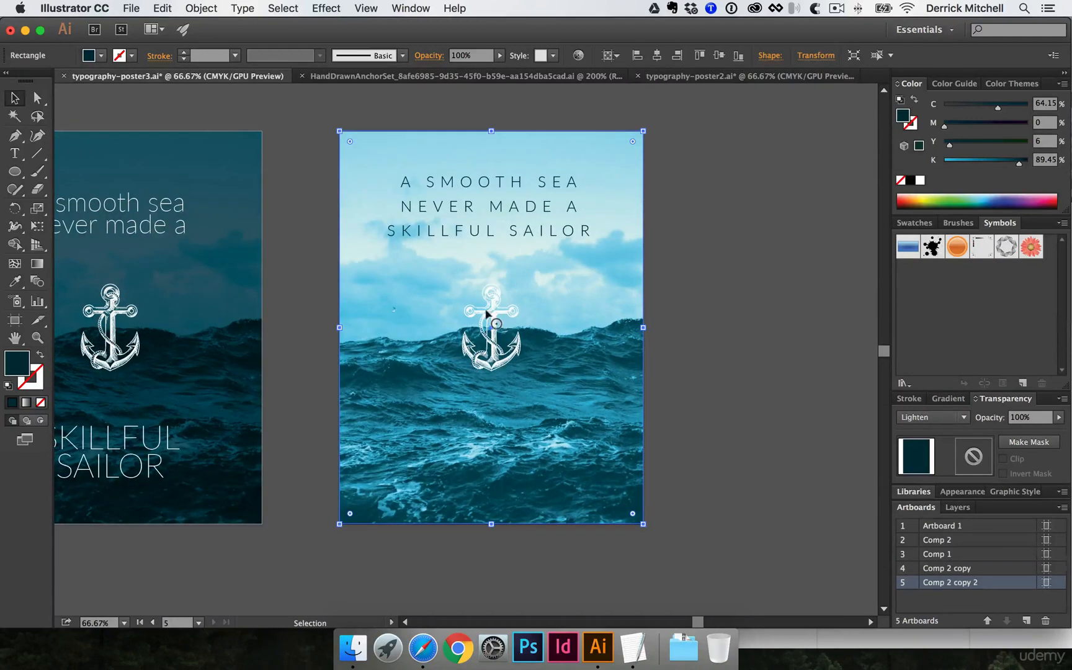
Replace the white anchor on the light poster with the copied small dark anchor below the quote, and deselect everything.
click(486, 304)
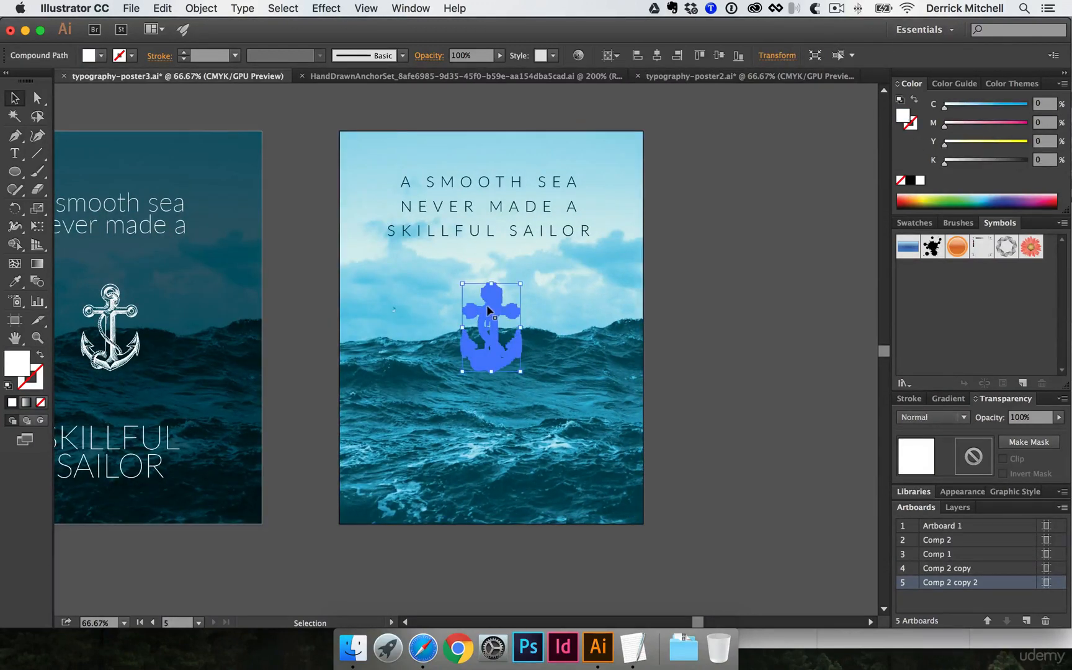
key(Delete)
key(super+f)
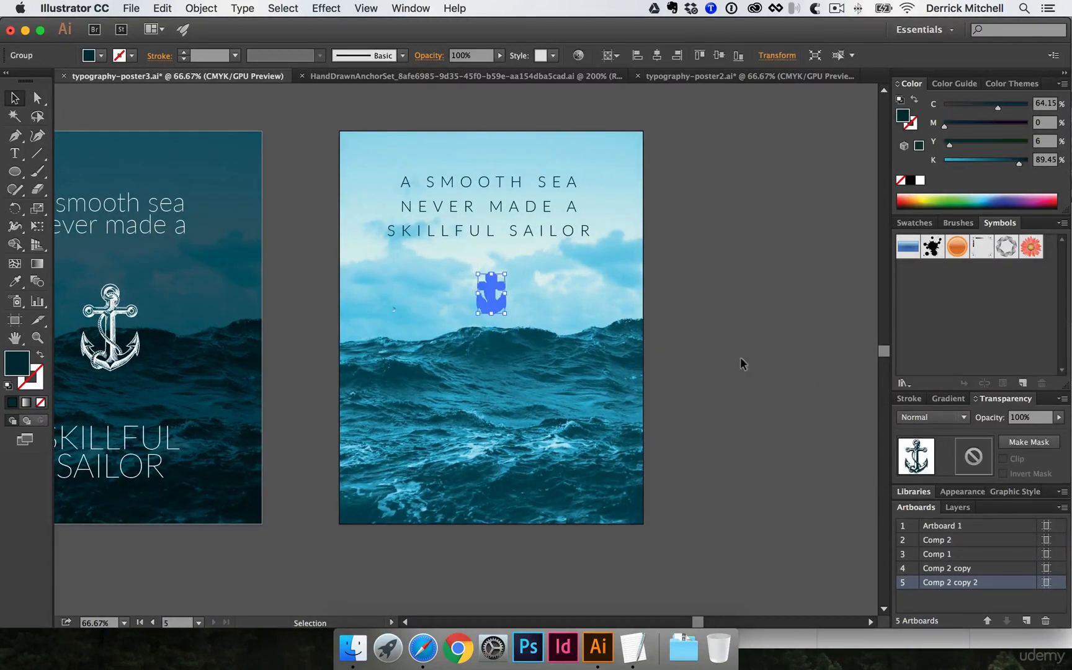
key(super+shift+a)
Review the four posters side by side and save typography-poster3.ai.
alt+super+click(321, 315)
drag(261, 334, 445, 335)
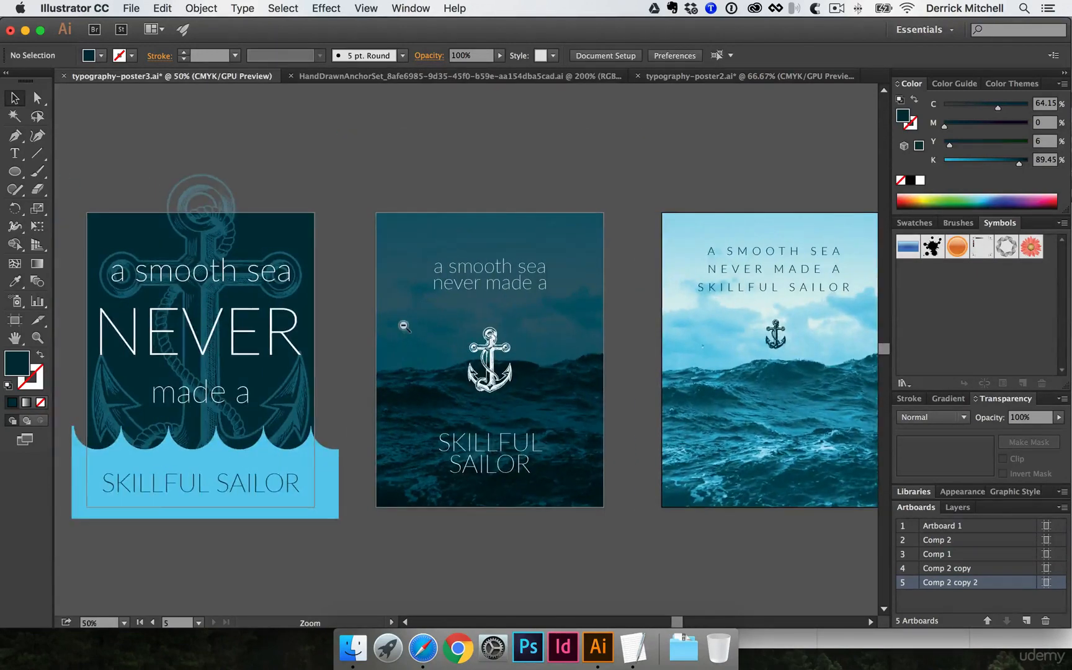
alt+super+click(406, 328)
drag(551, 361, 540, 292)
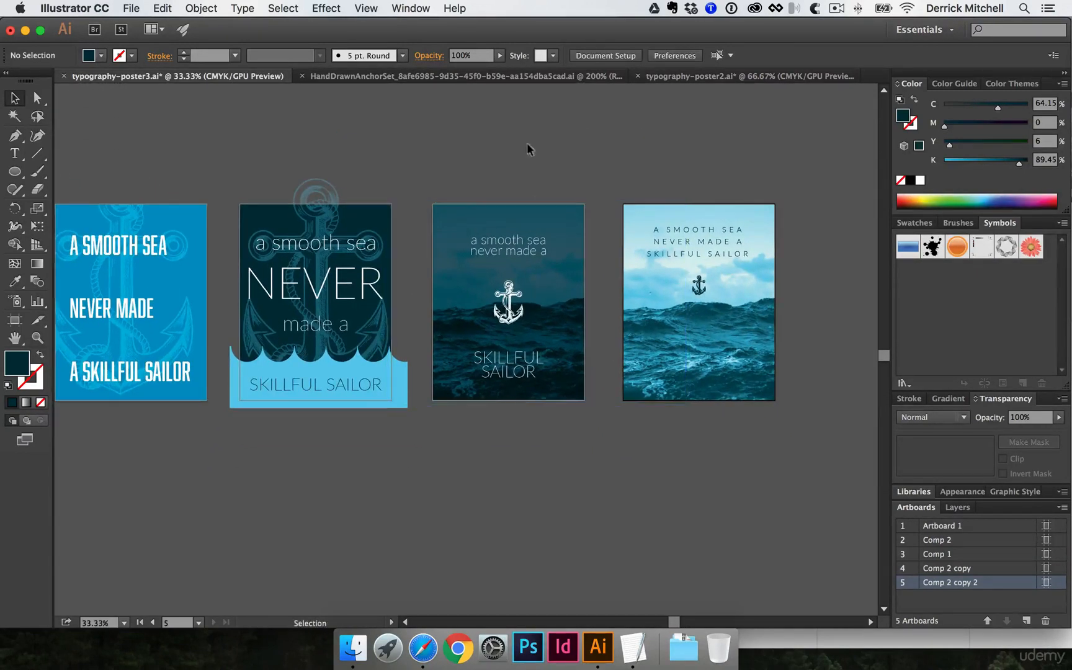
scroll(528, 149, up, 2)
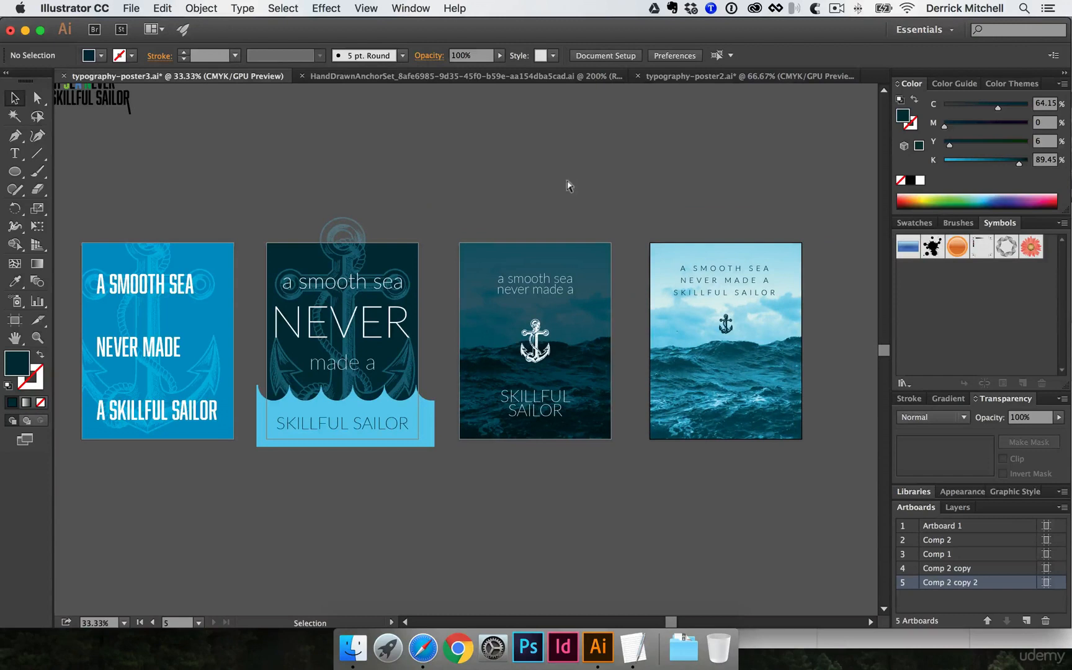
key(a)
key(super+s)
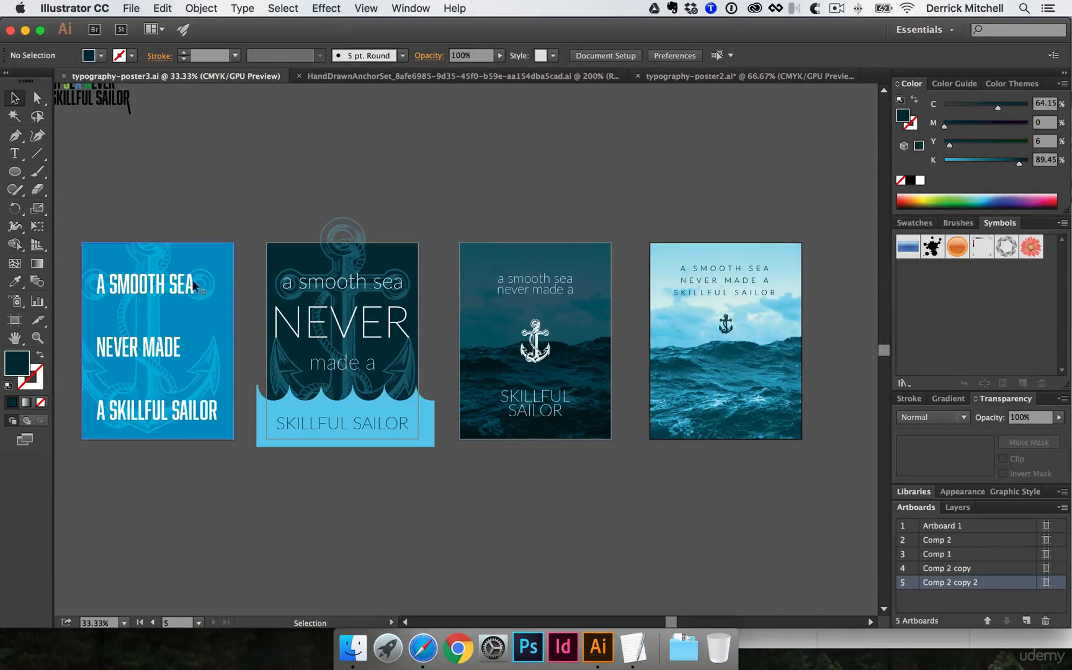
Reorder the artboards so that Comp 1 comes directly after Artboard 1, ahead of Comp 2.
key(shift+o)
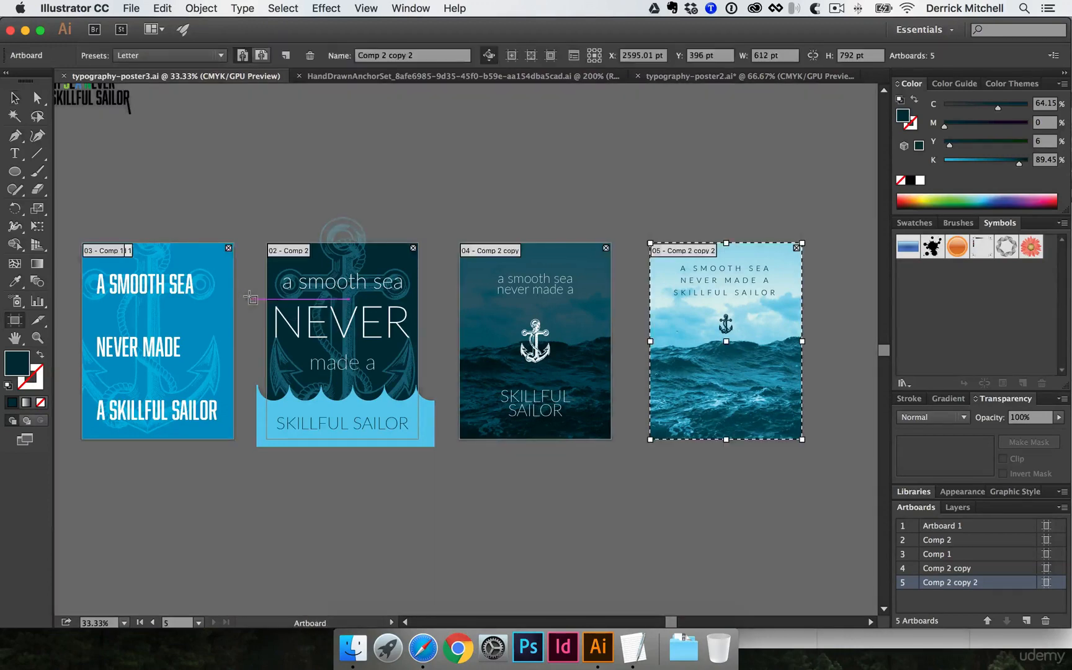
click(192, 243)
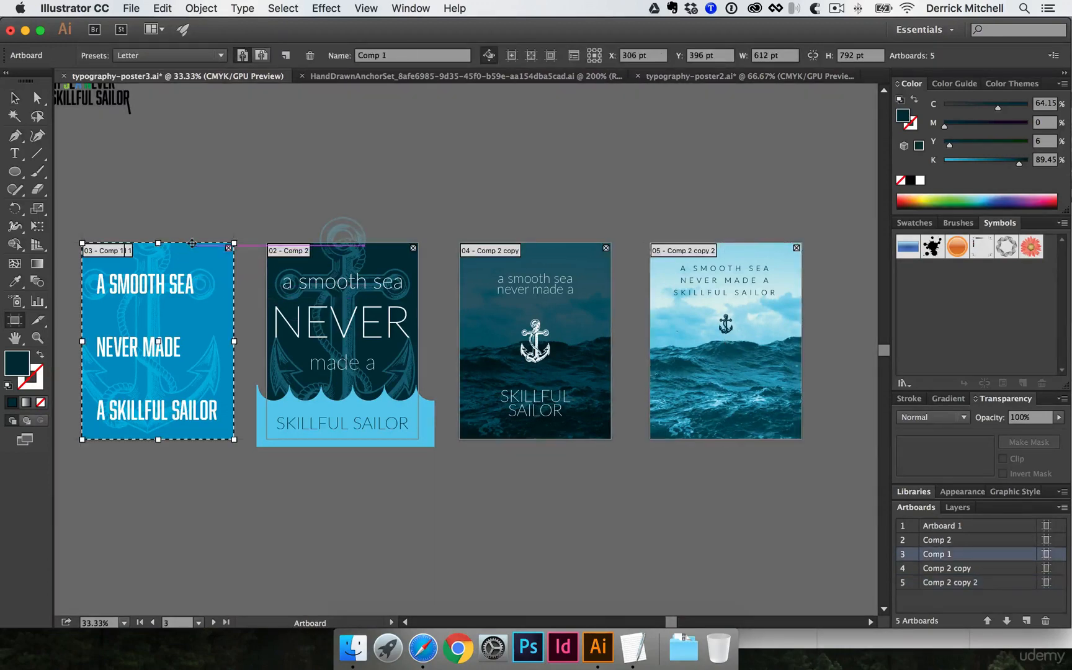
double_click(935, 554)
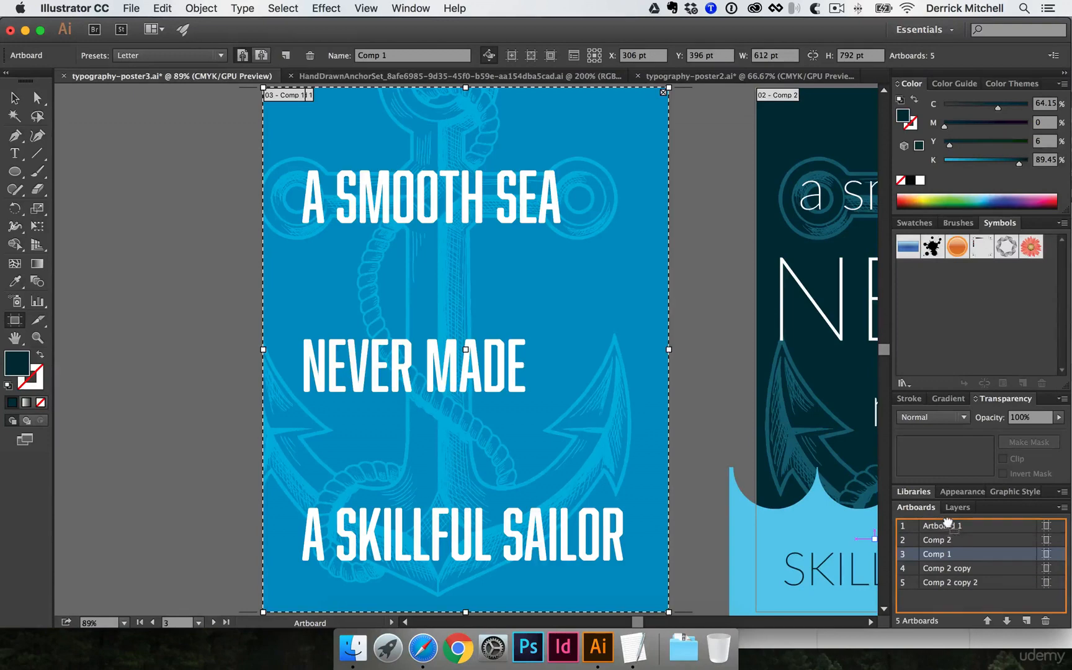
drag(947, 522, 955, 533)
scroll(638, 430, right, 5)
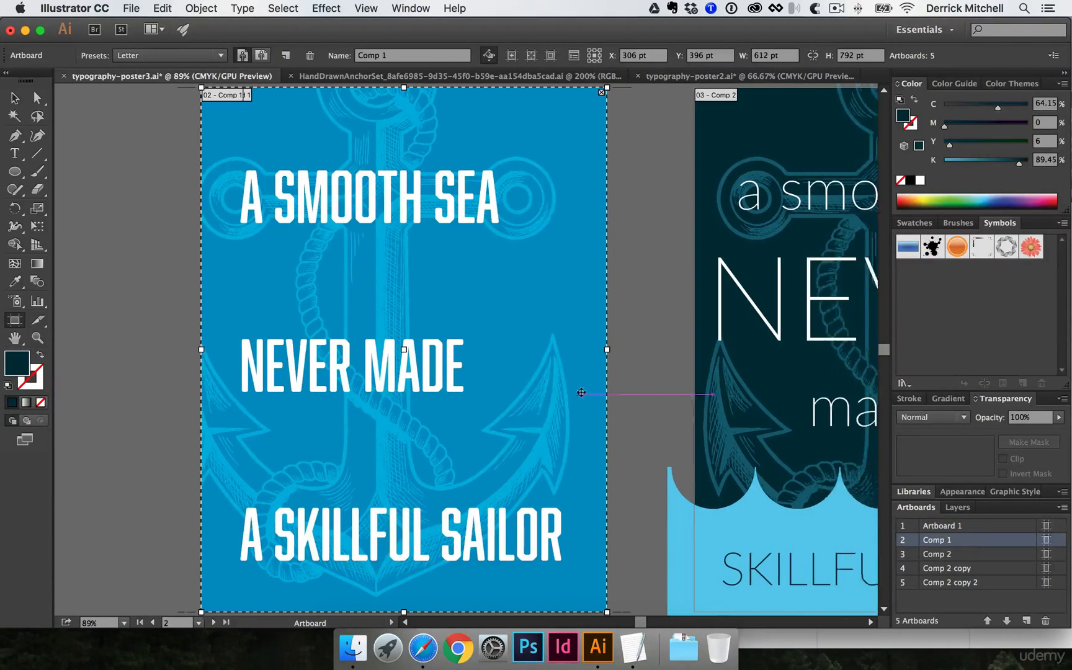
Rename the dark sea poster's artboard "Comp 2 copy" as Comp3.
click(667, 227)
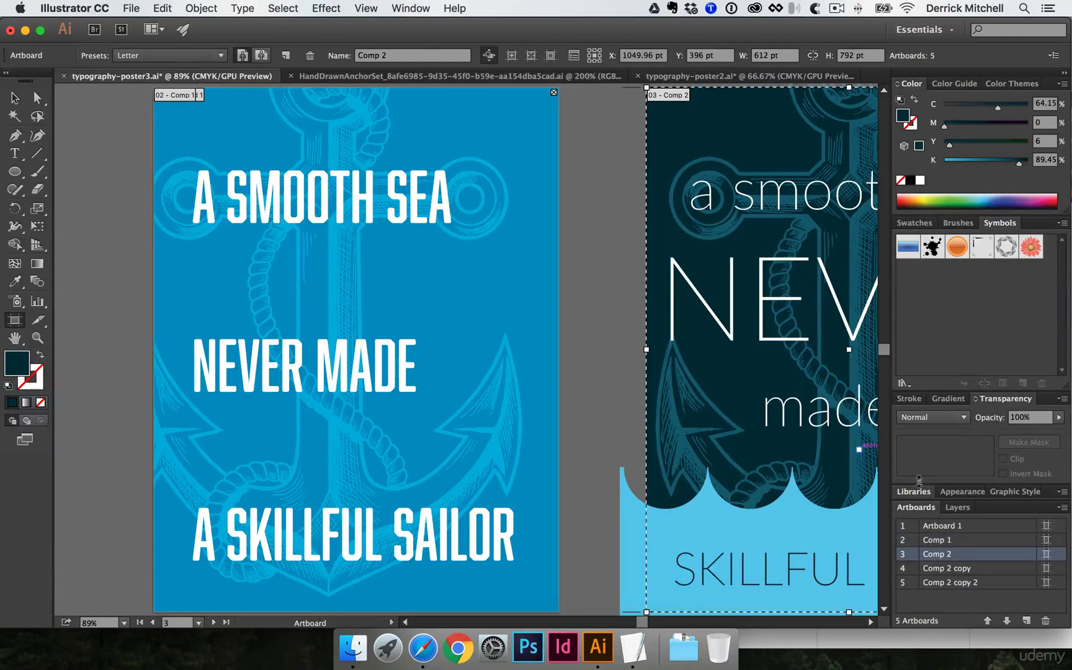
scroll(667, 226, right, 20)
click(690, 327)
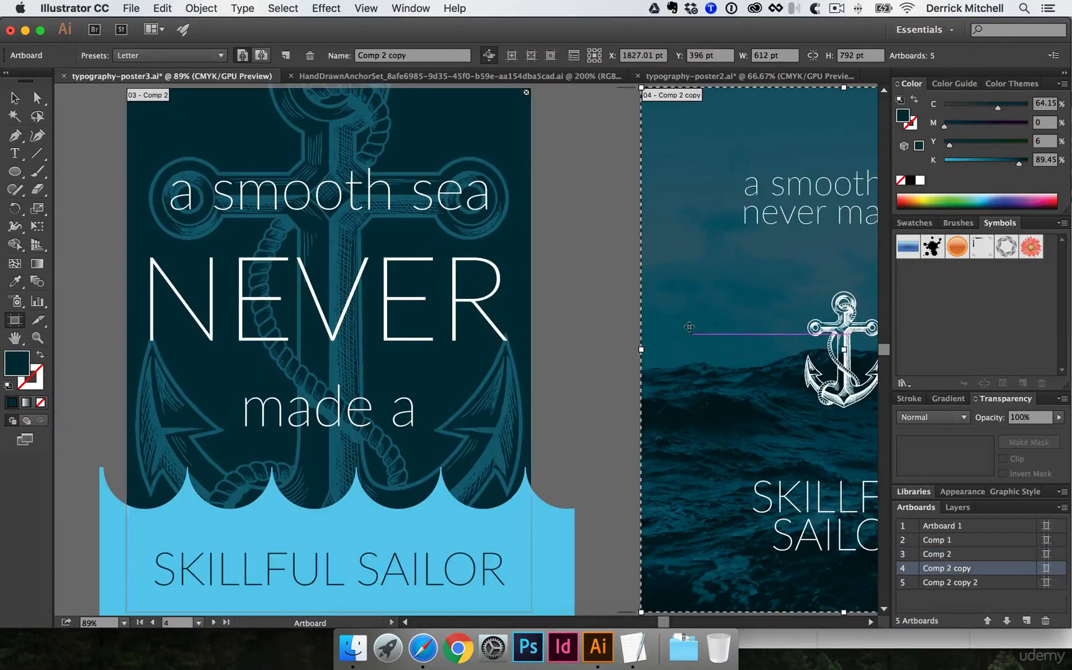
double_click(943, 566)
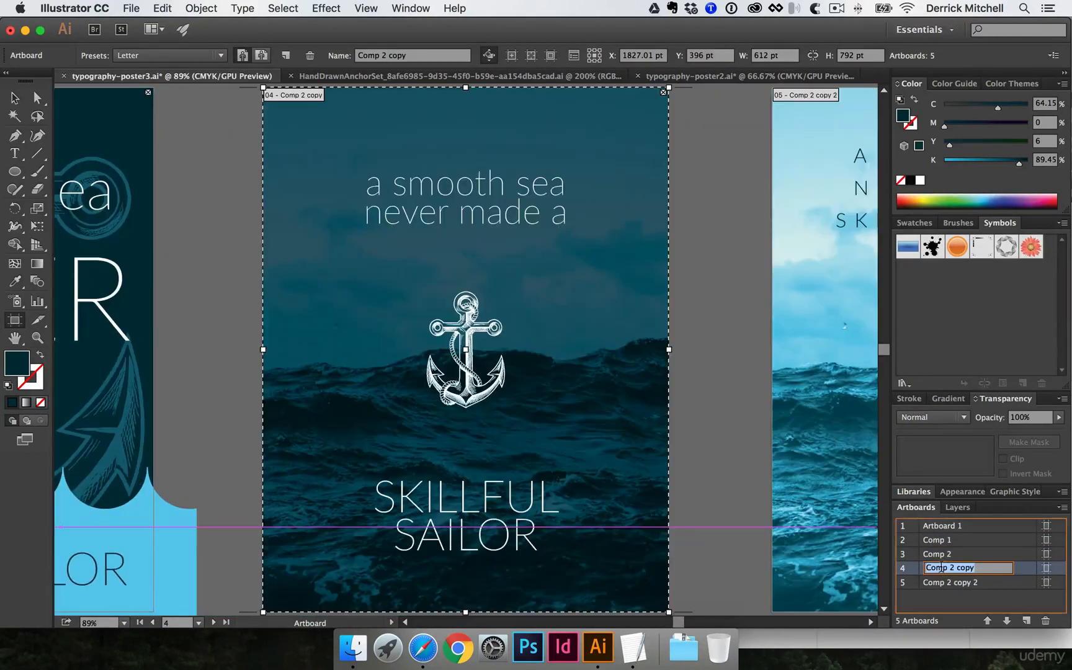
text(Comp3)
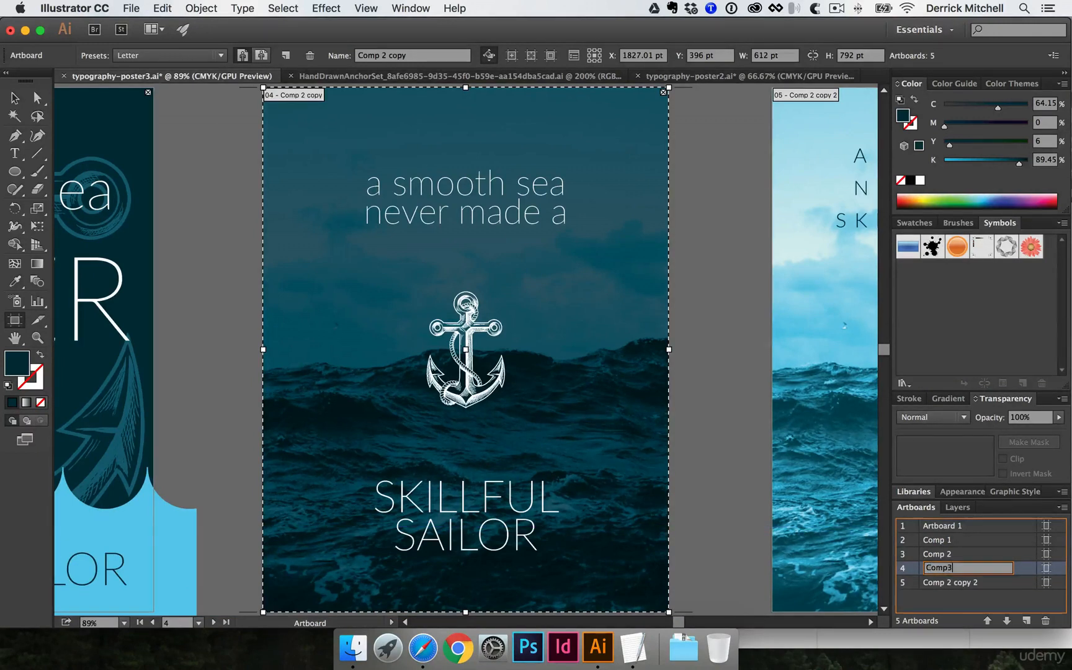
key(Return)
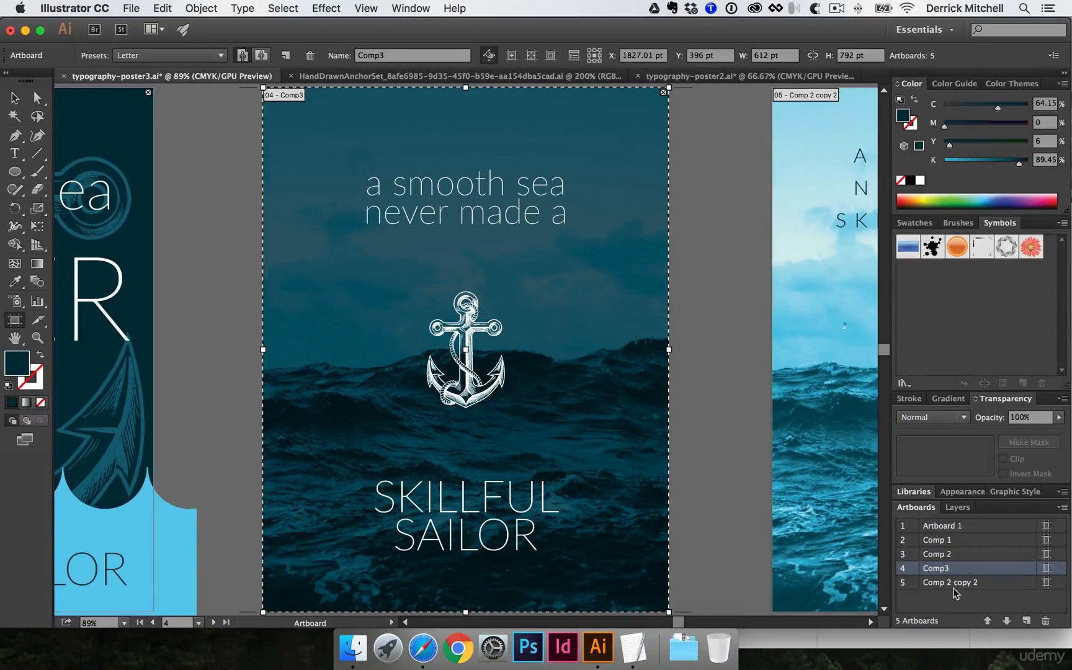
Correct the artboard name "Comp3" to "Comp 3" and rename the light sea poster's artboard as "Comp 4".
double_click(947, 569)
click(945, 568)
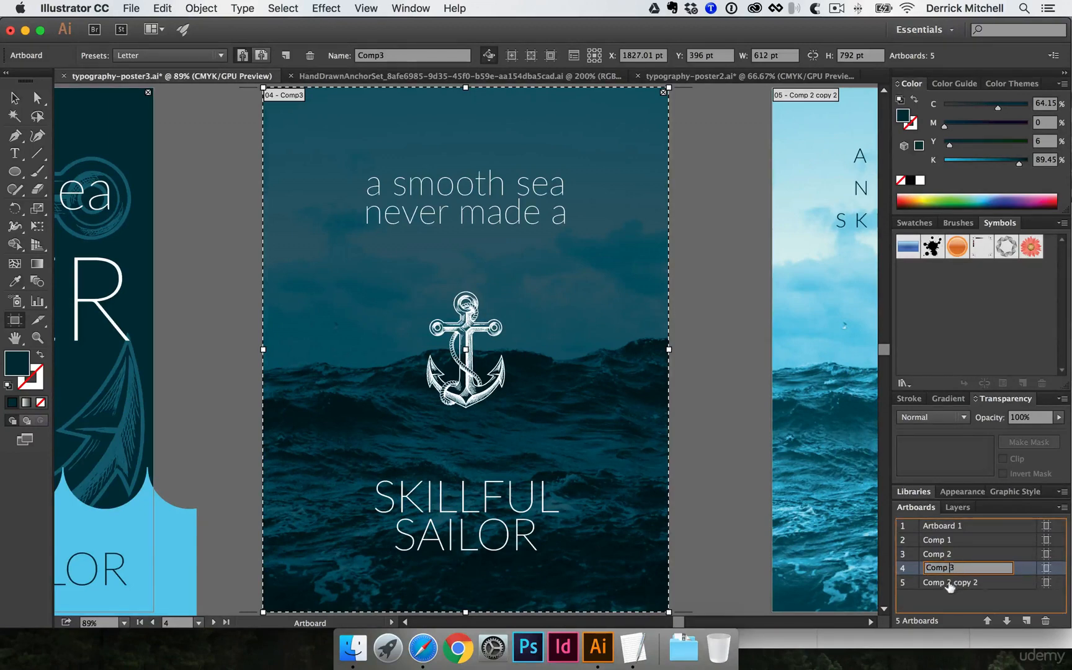
double_click(950, 582)
double_click(950, 584)
text(C)
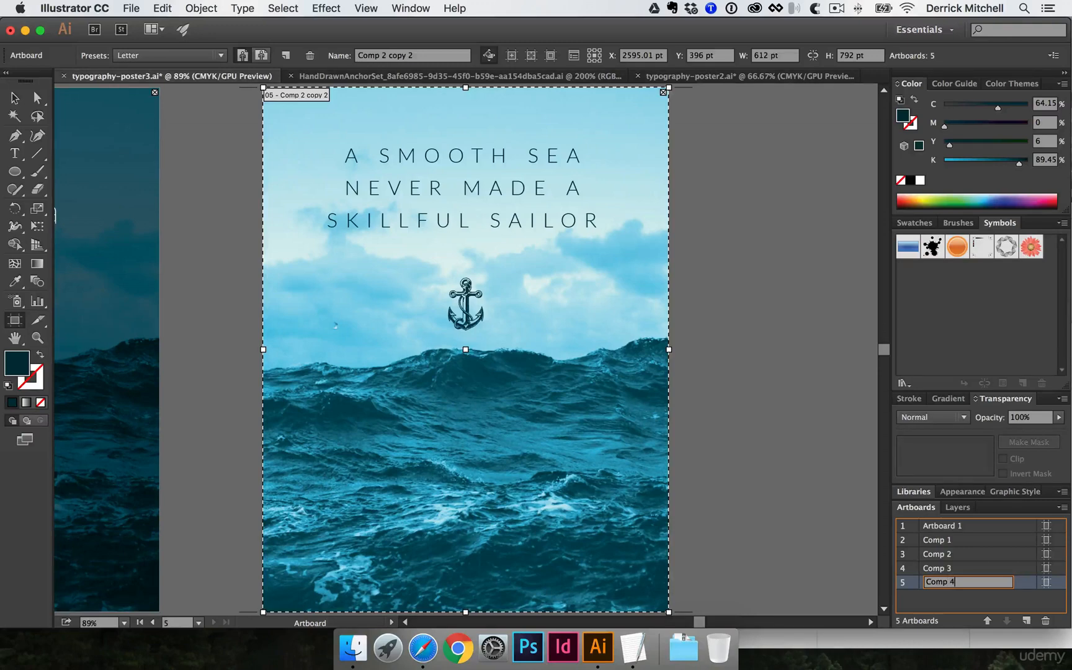
text(omp 4)
Delete the extra artboard named Artboard 1 from the artboard list.
click(991, 527)
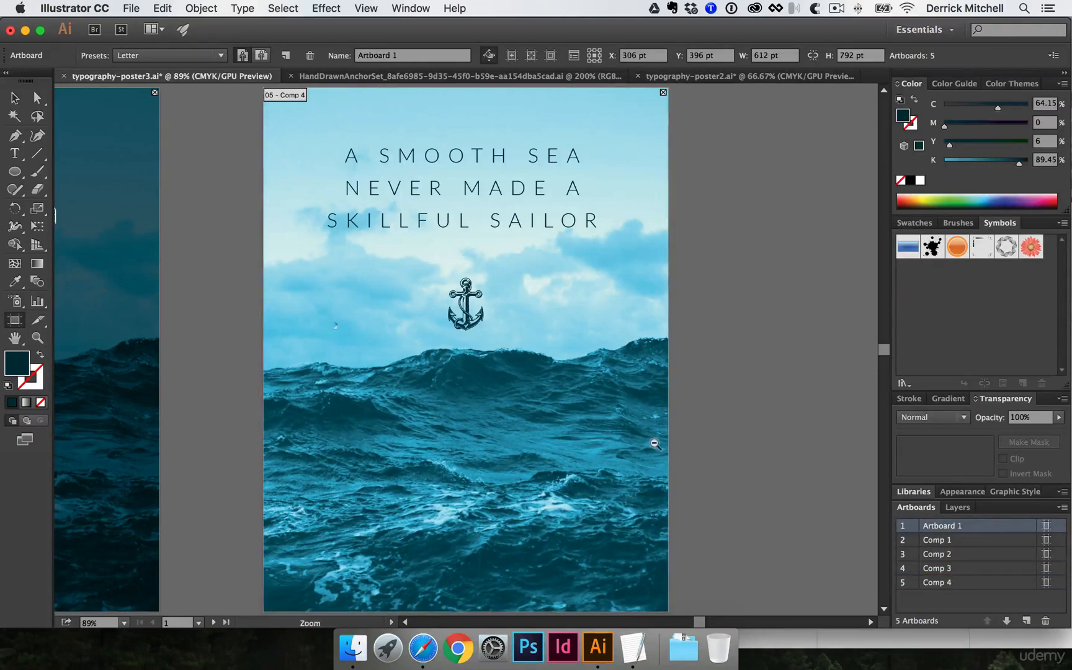
alt+super+click(654, 444)
alt+super+click(608, 411)
alt+super+click(645, 407)
alt+super+click(677, 402)
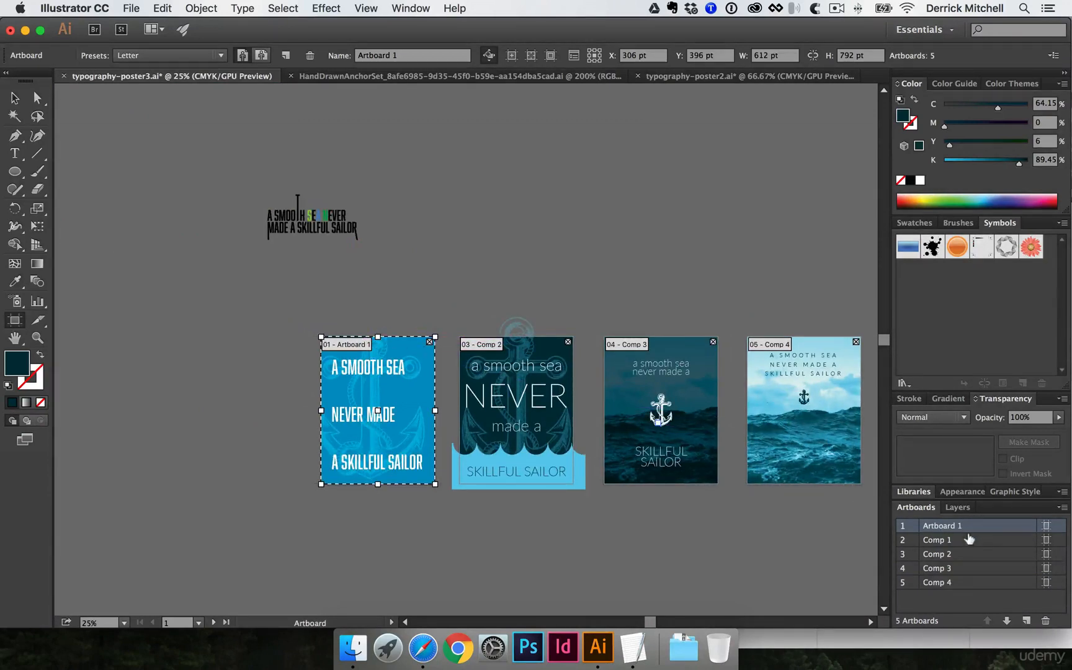
click(1047, 619)
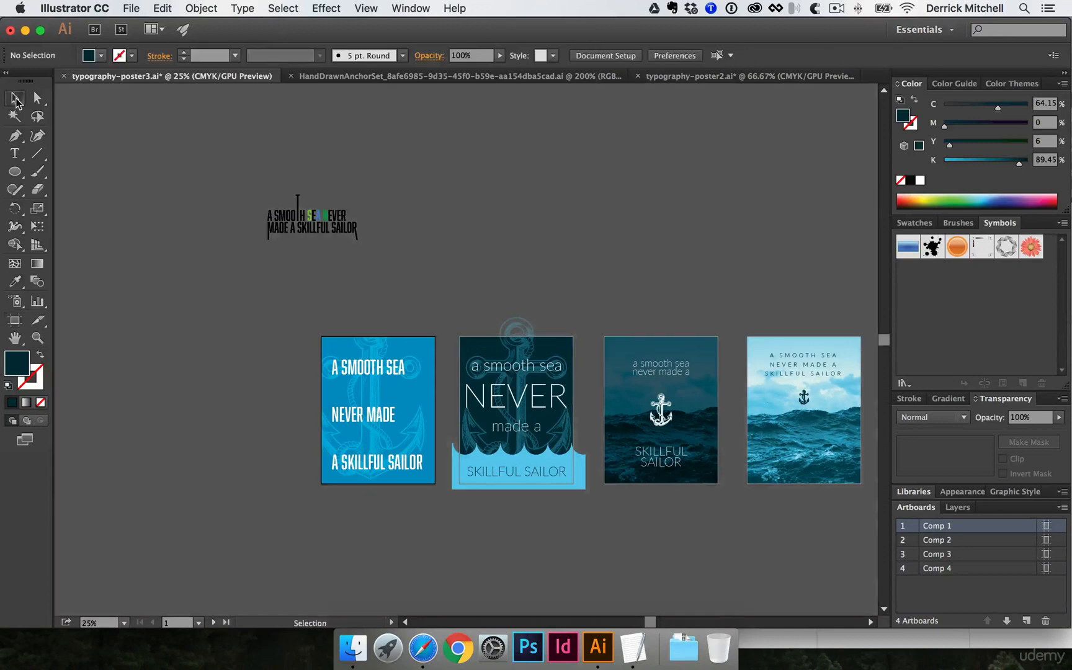
Switch to the Selection tool and save typography-poster3.ai.
click(15, 98)
drag(516, 231, 441, 229)
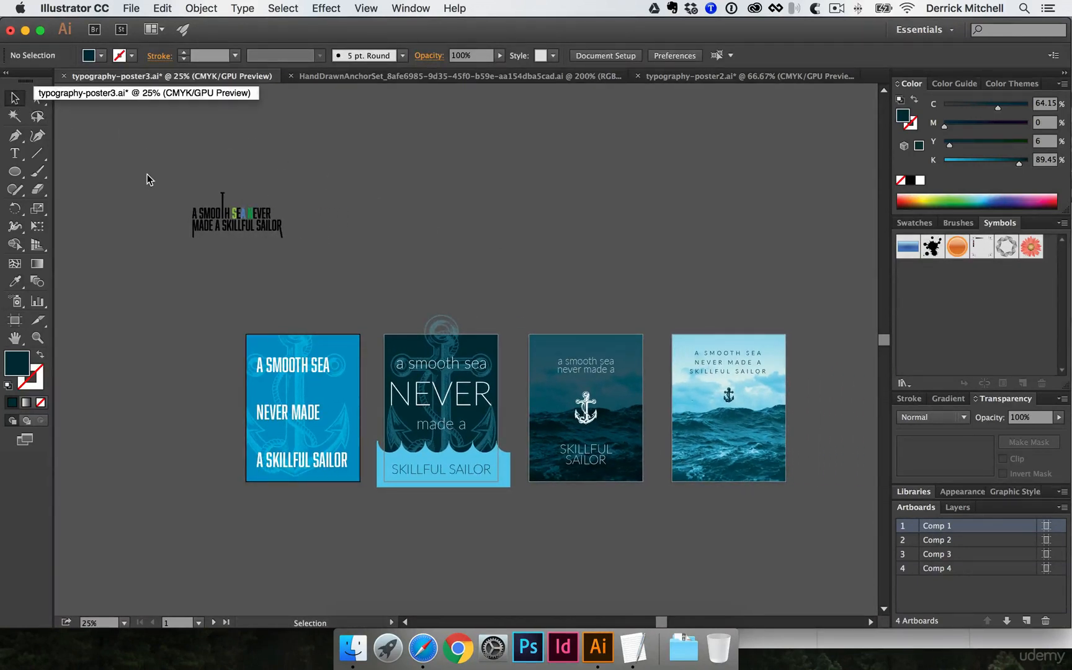
key(super+s)
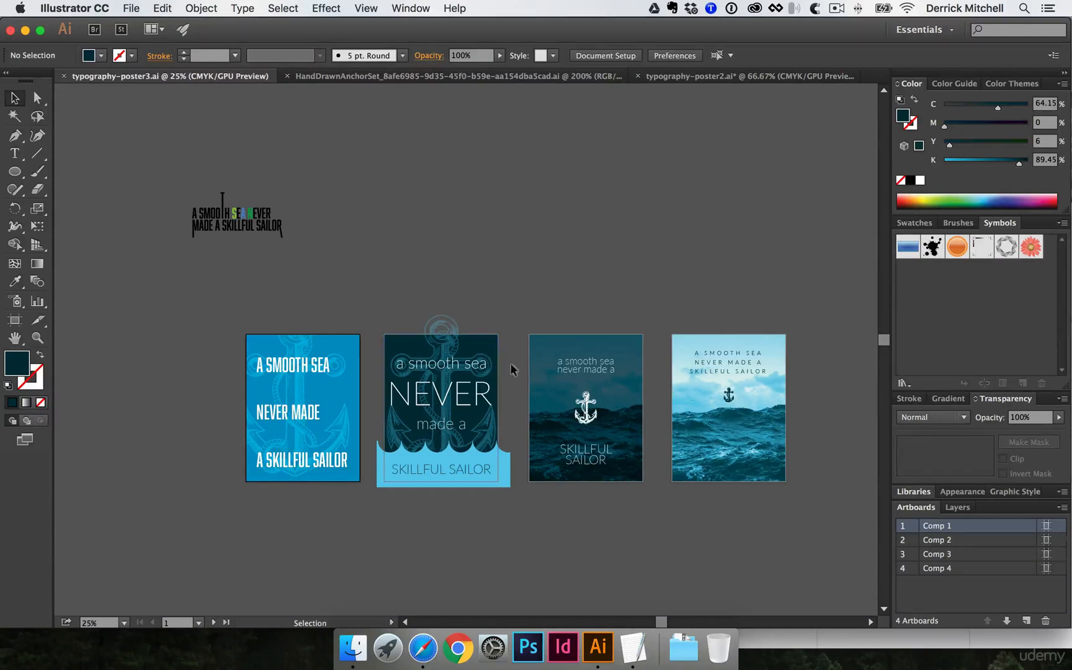
drag(515, 360, 487, 354)
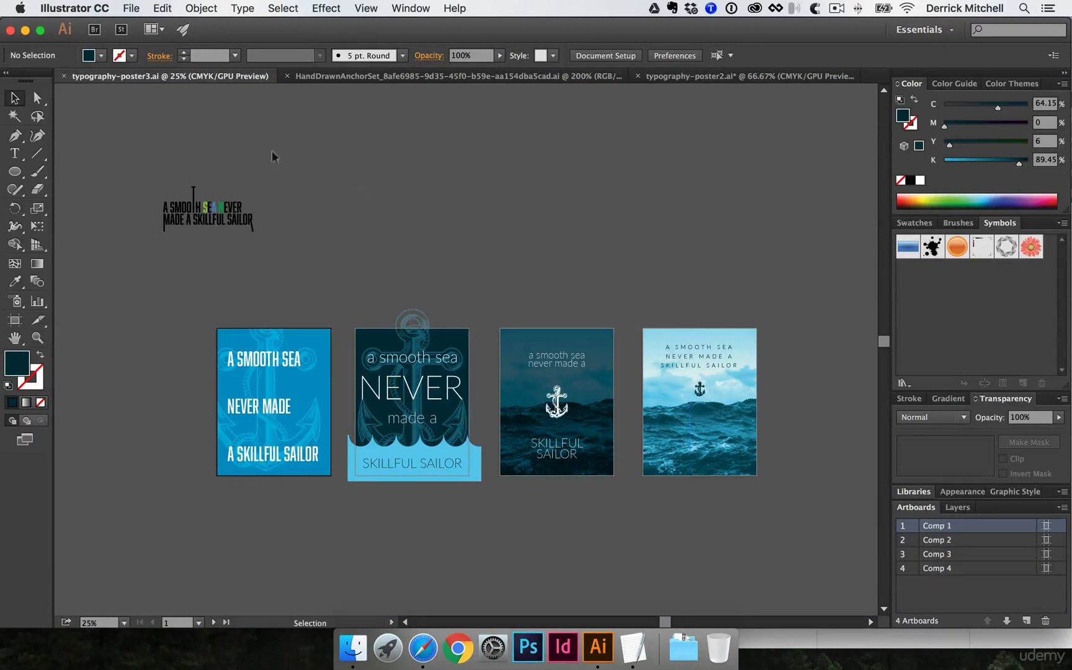
Start exporting the document and choose the COMPS folder inside FILES SENT as the destination.
click(132, 8)
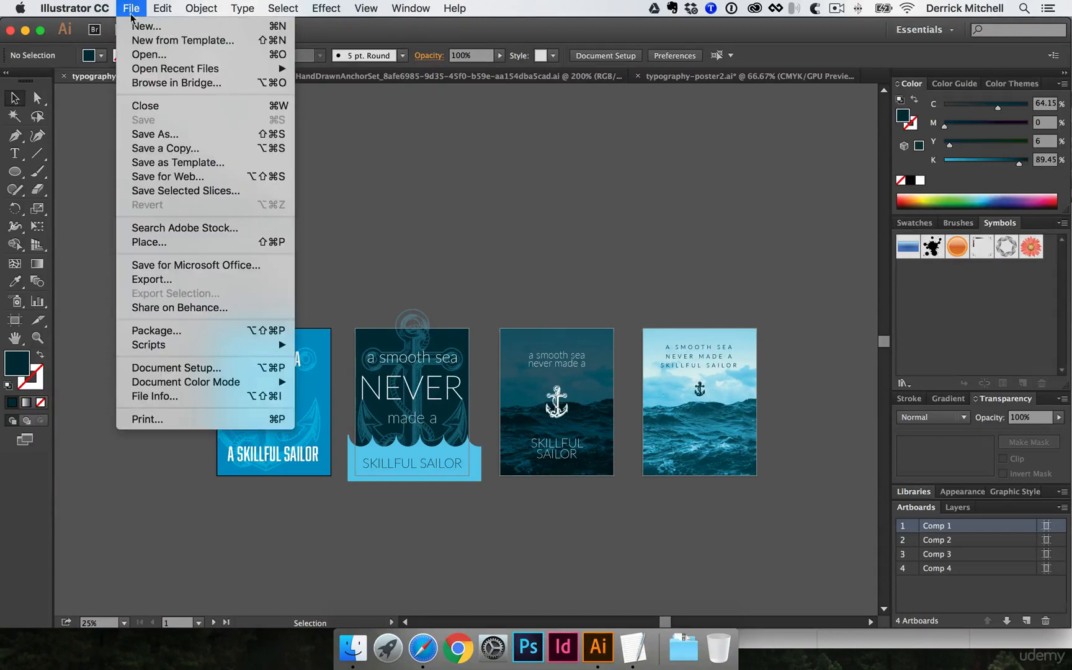
click(184, 280)
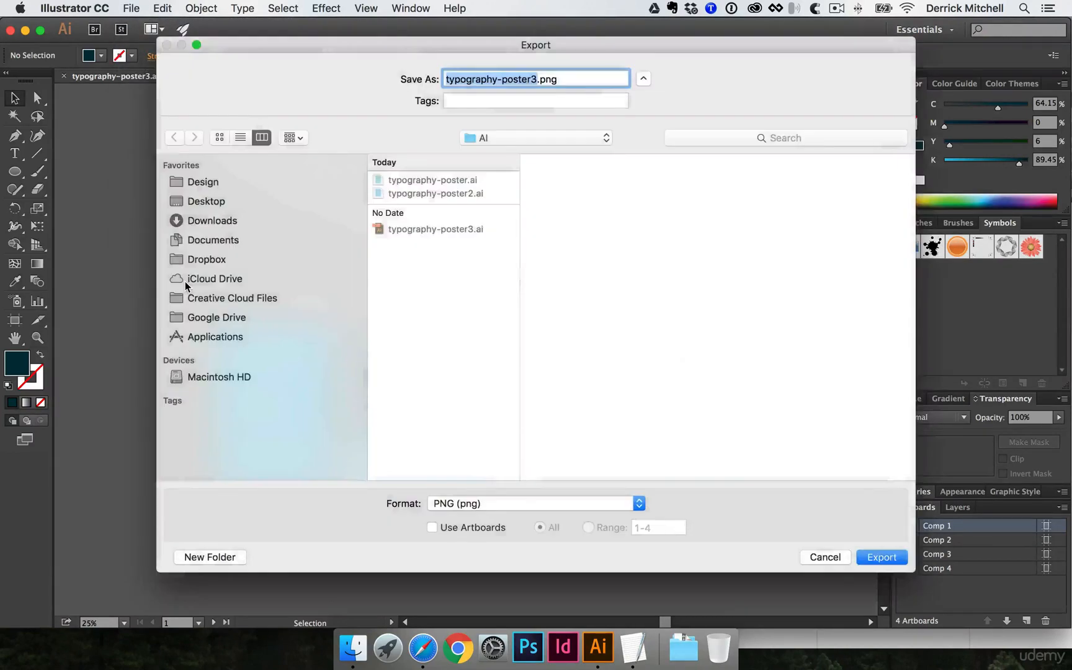
click(490, 139)
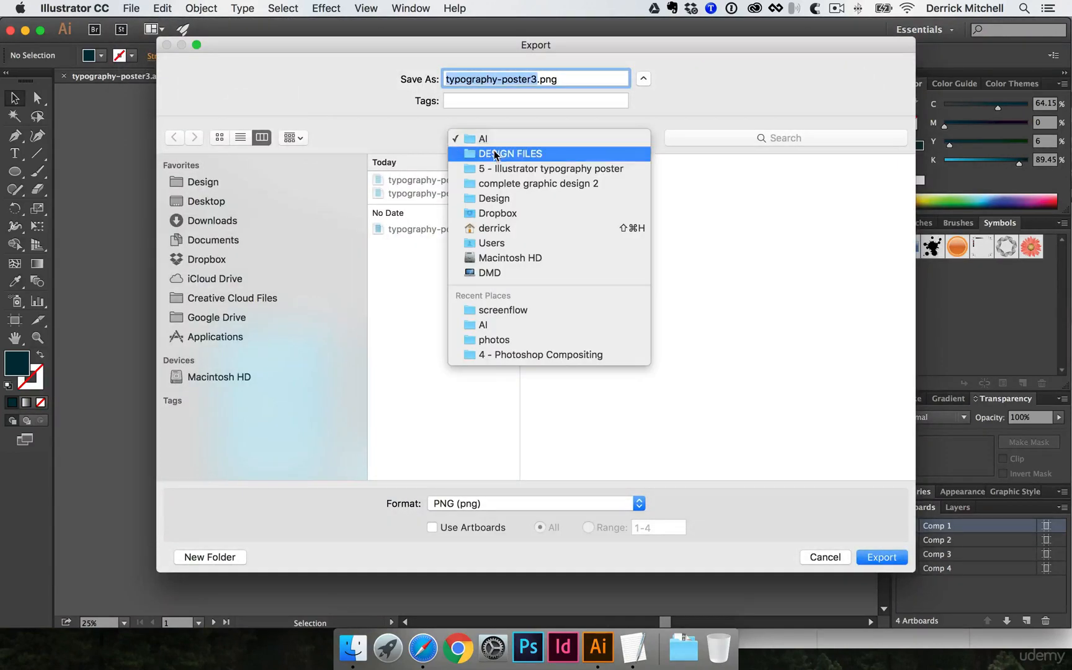
click(494, 153)
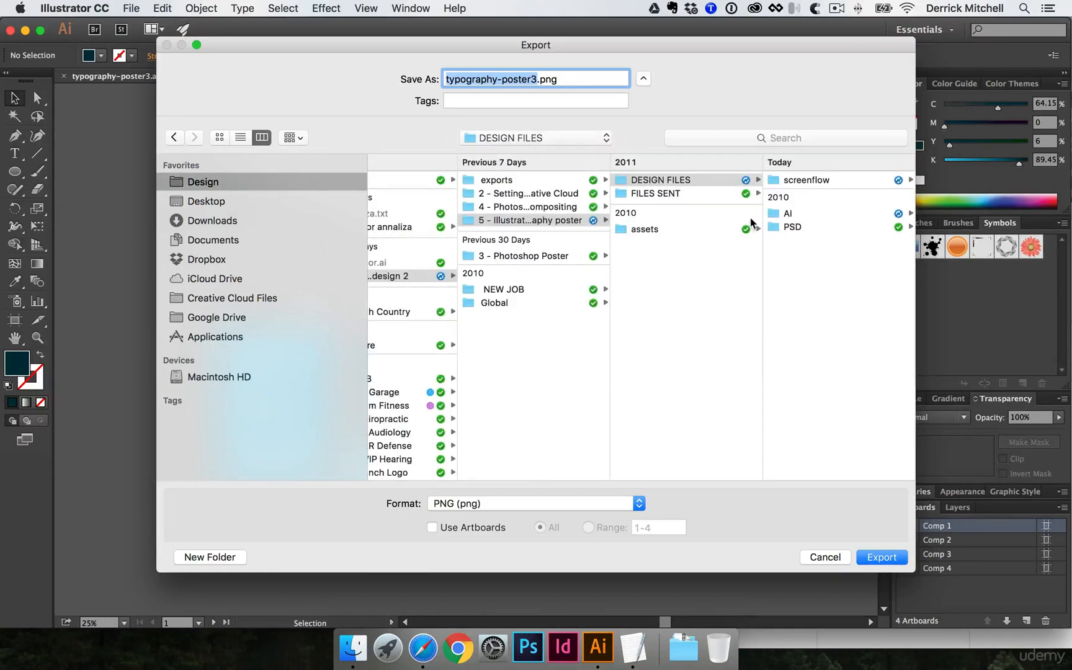
click(684, 194)
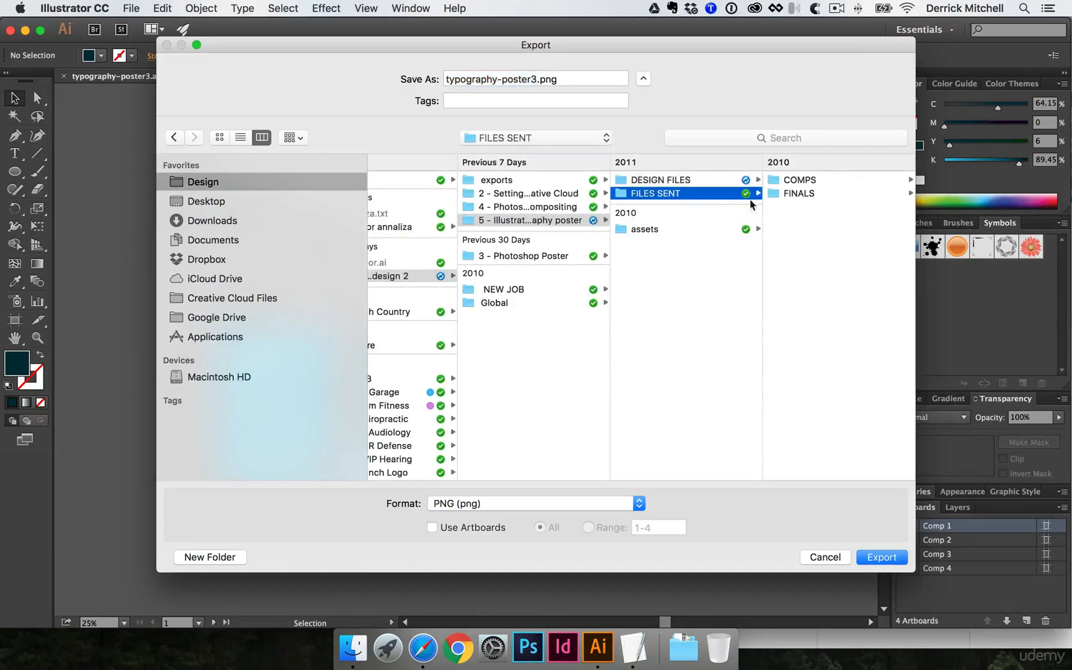
click(798, 180)
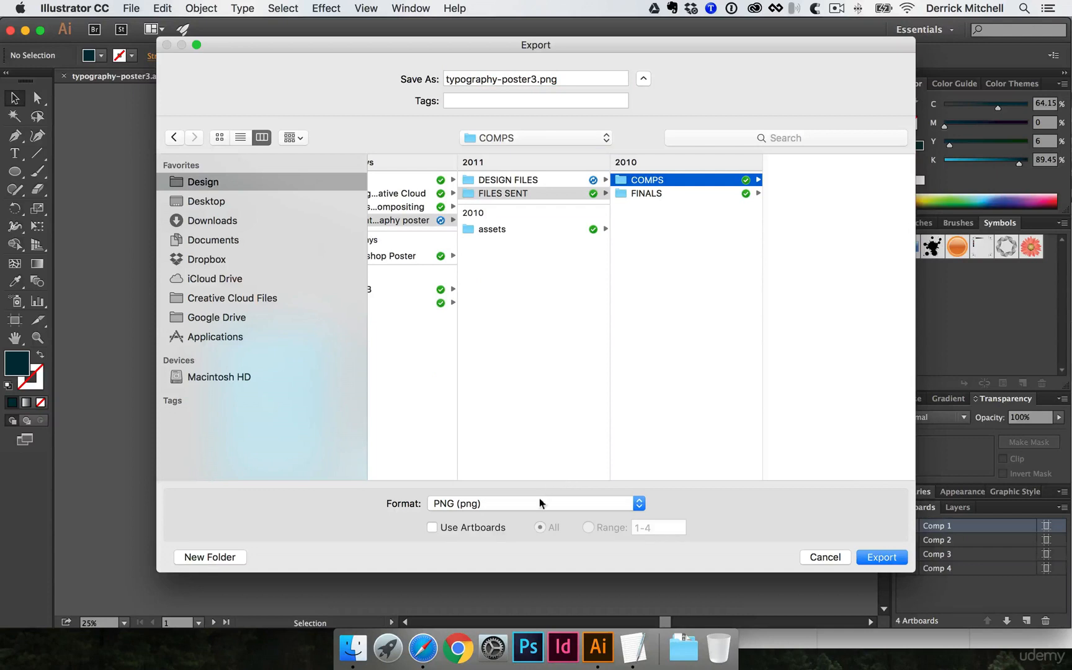
Set the export format to JPEG with Use Artboards turned off.
click(490, 503)
scroll(492, 534, down, 2)
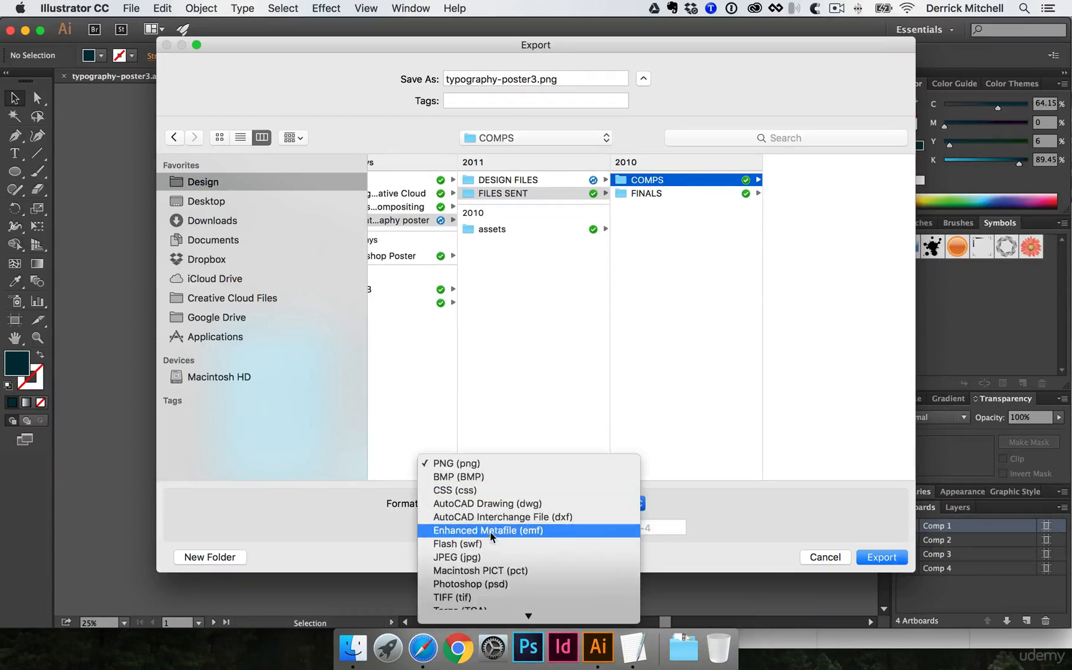
click(465, 560)
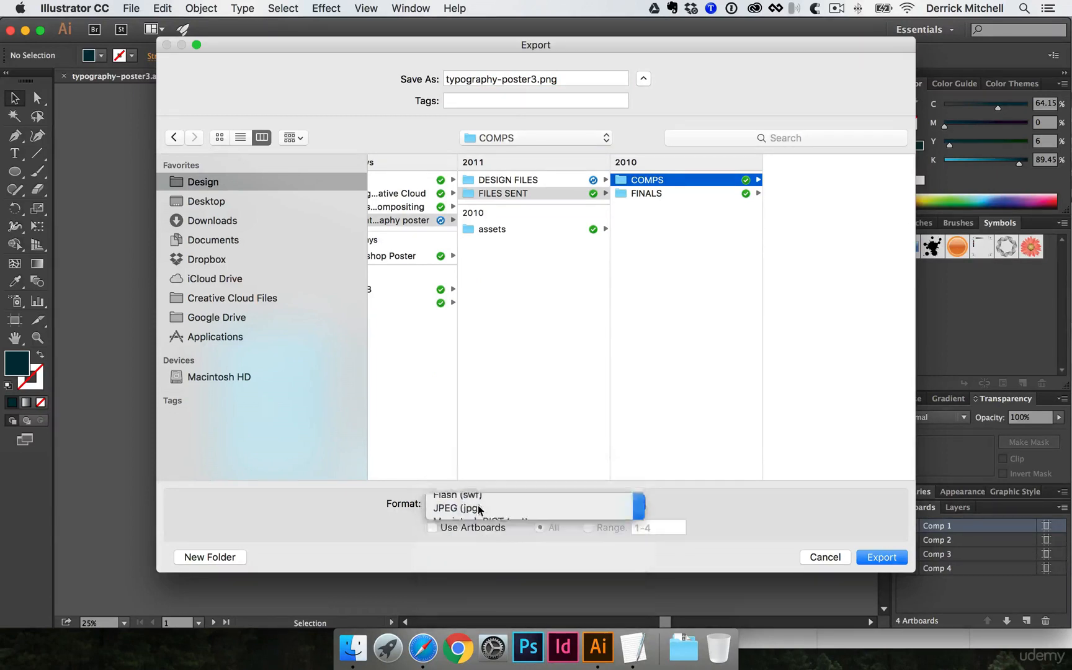
click(435, 524)
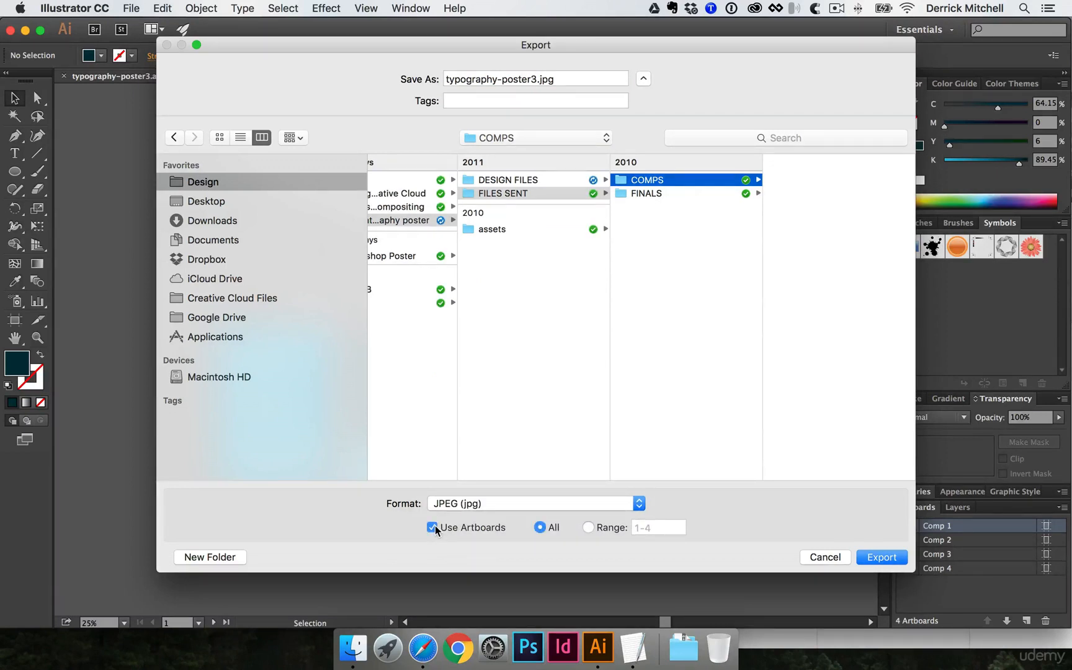
click(433, 527)
drag(282, 64, 790, 392)
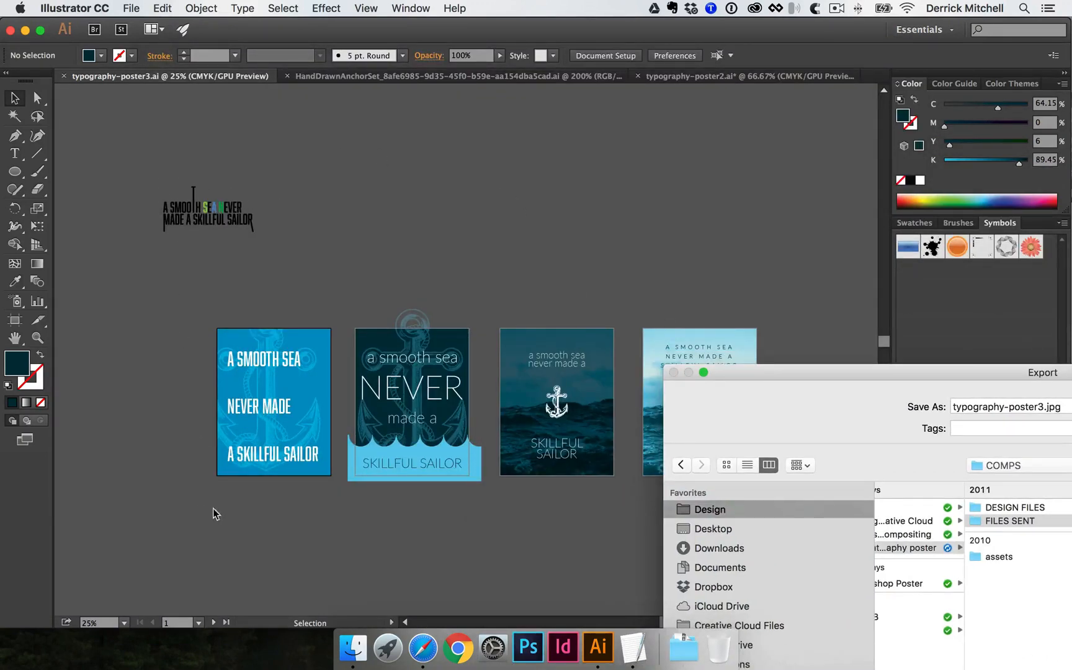
drag(773, 386, 238, 91)
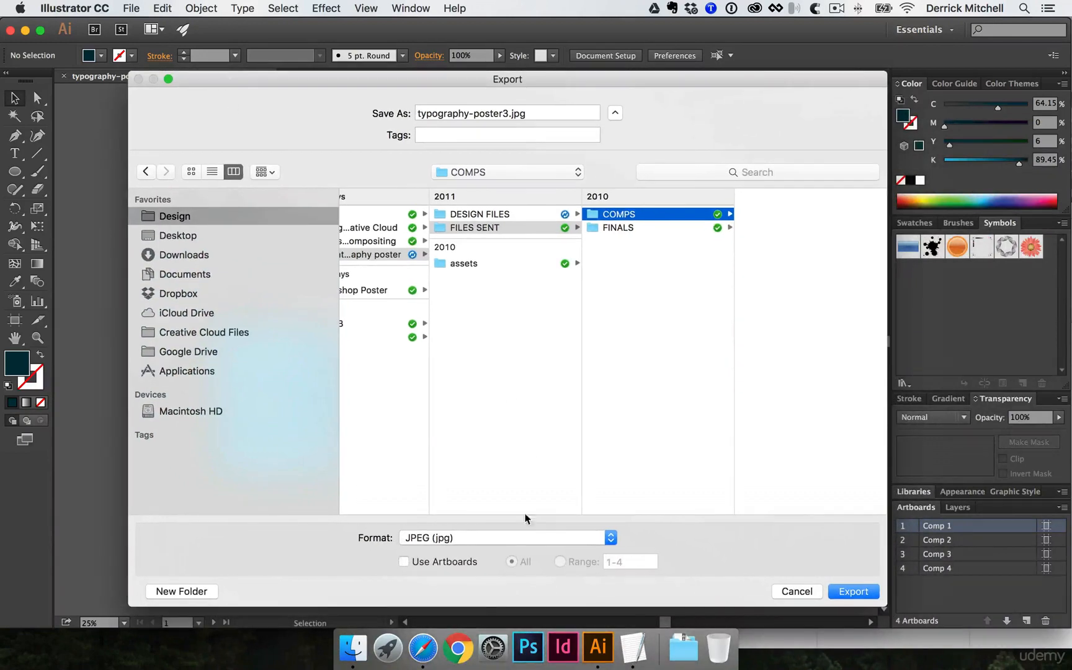
Export the JPEG at High (300 ppi) resolution with the CMYK color model and maximum quality.
click(853, 591)
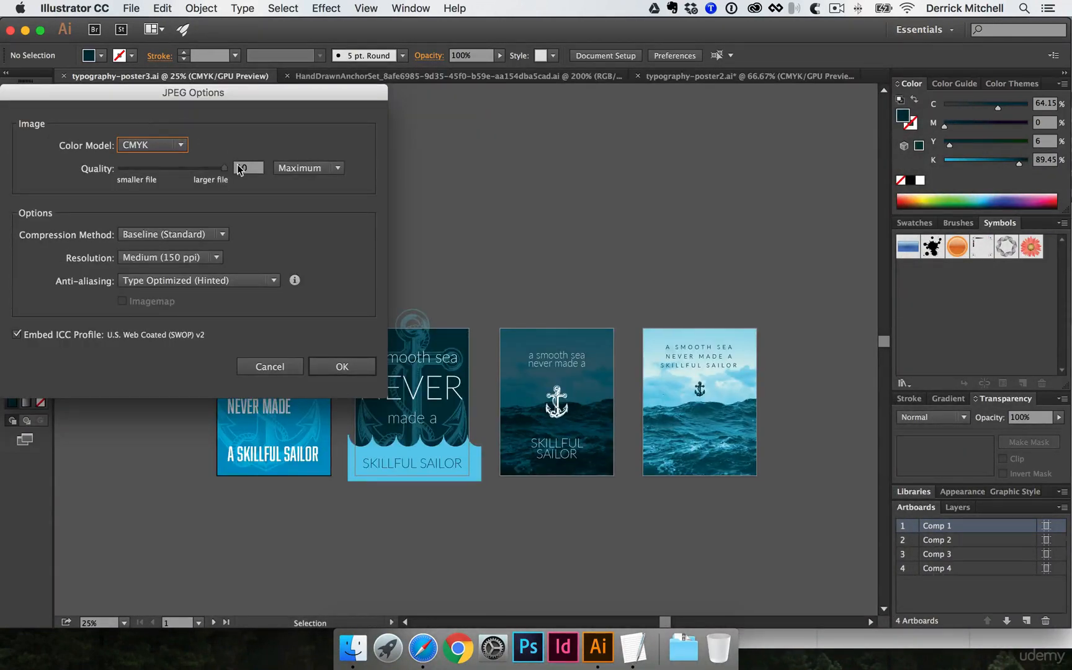
click(146, 259)
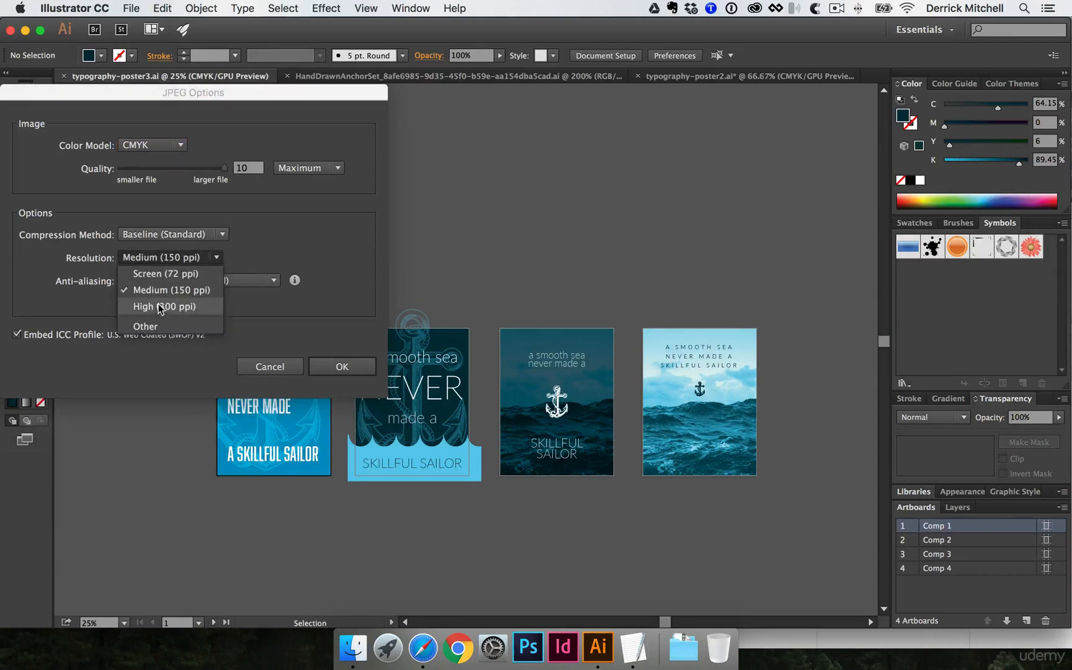
click(149, 304)
click(344, 366)
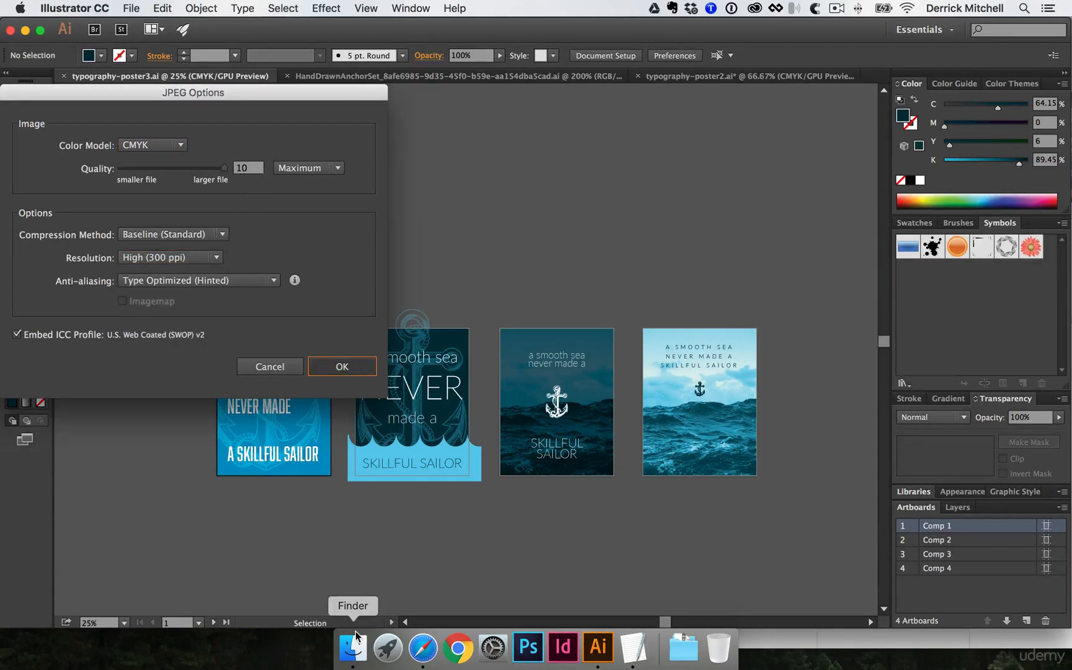
click(351, 372)
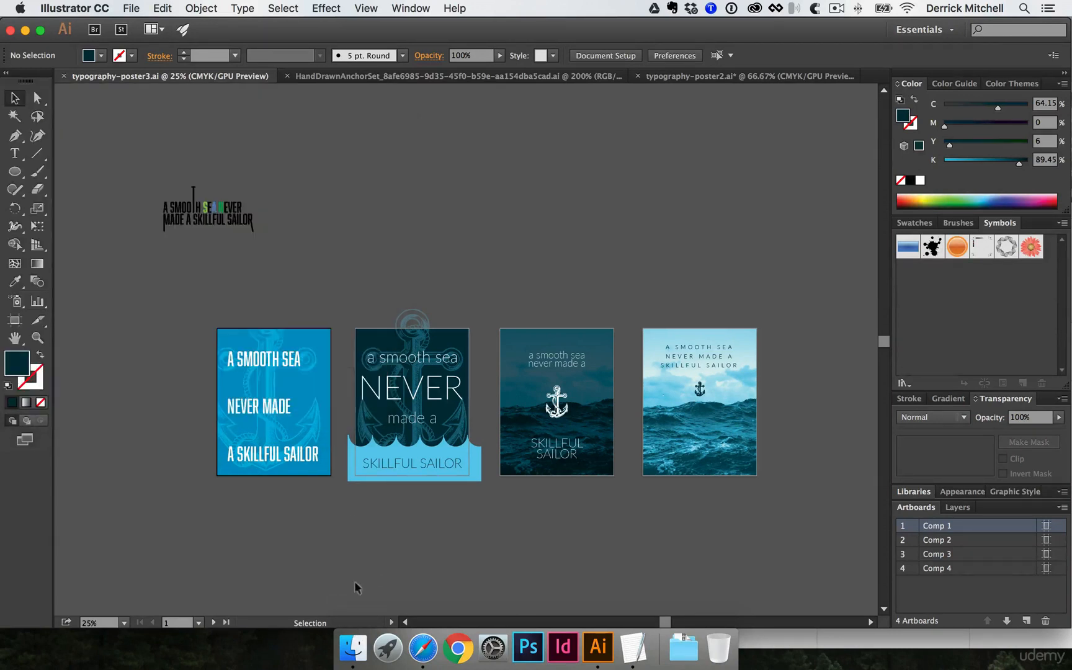
Switch to Finder and open the exported typography-poster3.jpg from the COMPS folder in FILES SENT.
click(353, 648)
drag(508, 332, 342, 274)
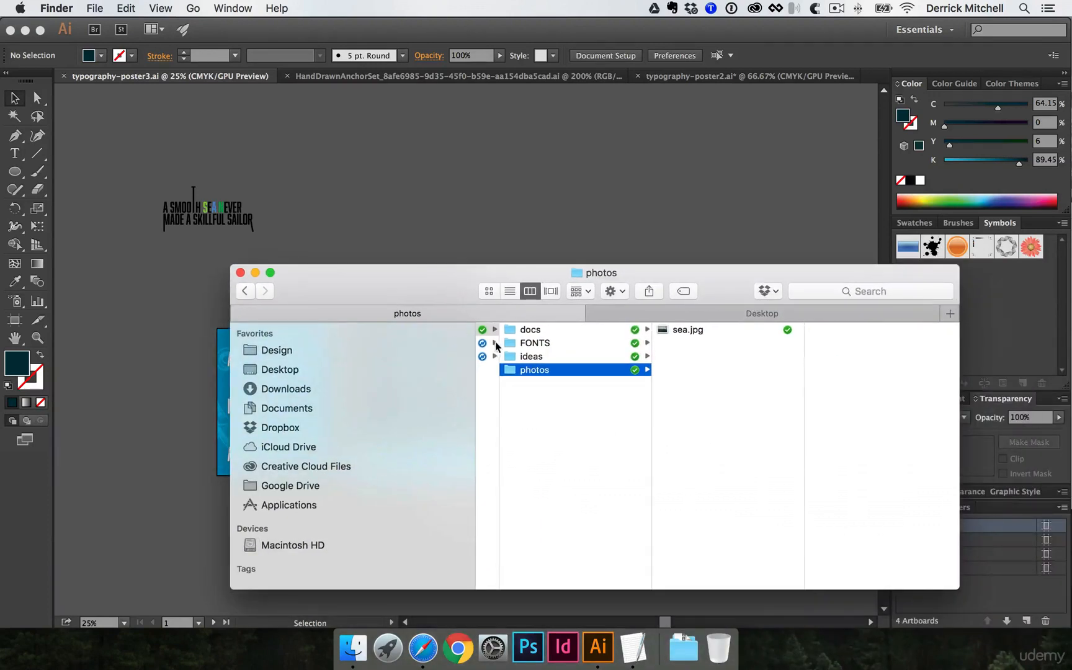
click(488, 356)
click(663, 330)
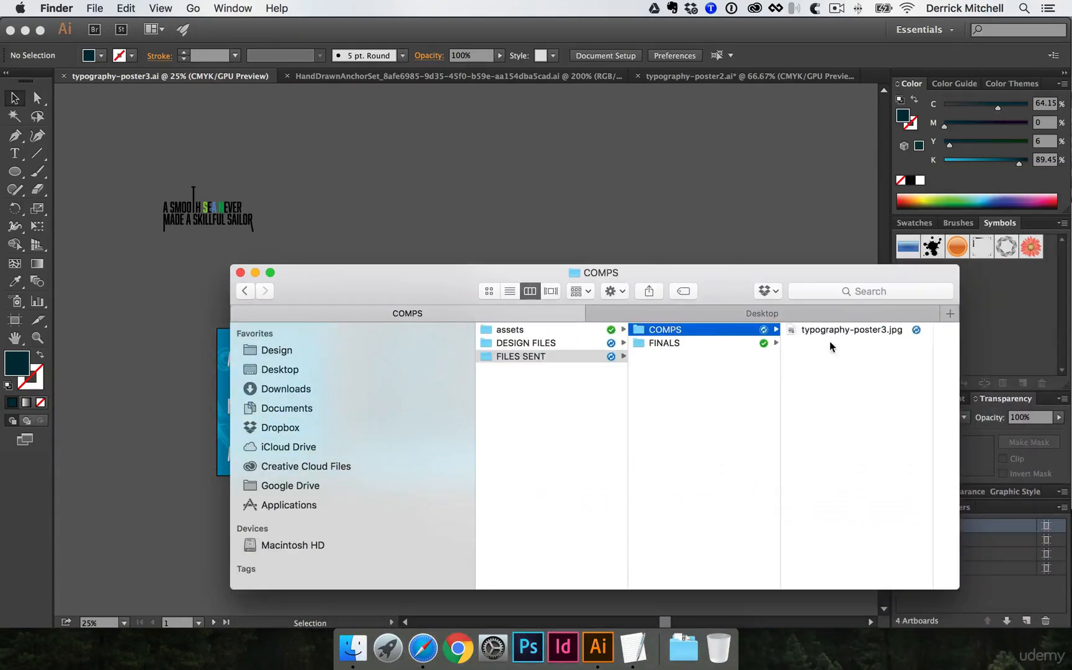
click(830, 332)
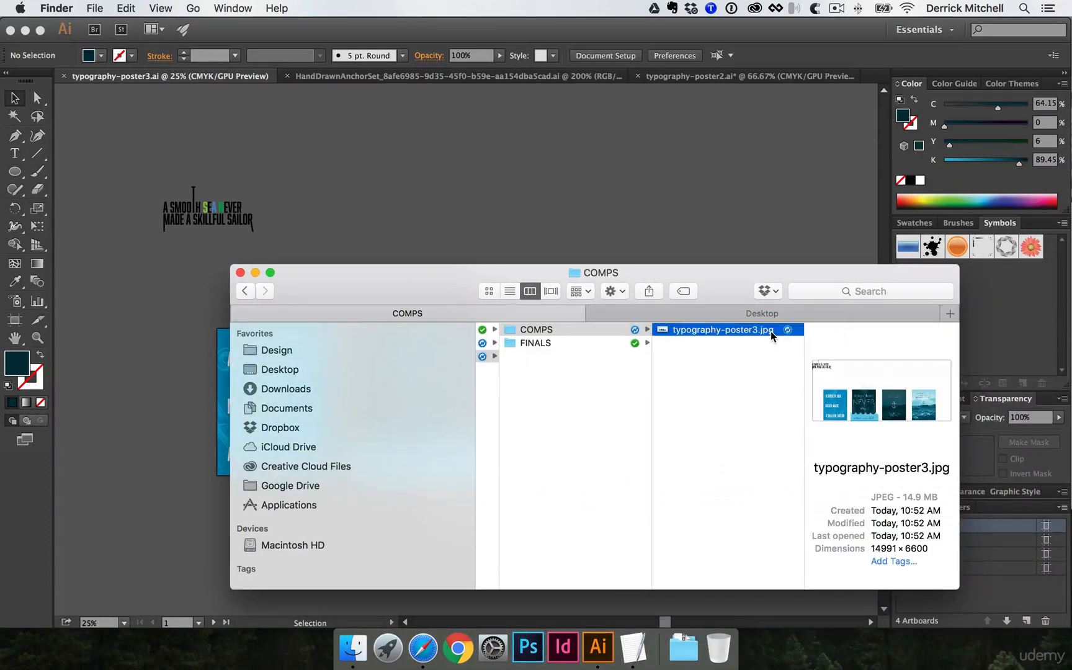
double_click(770, 331)
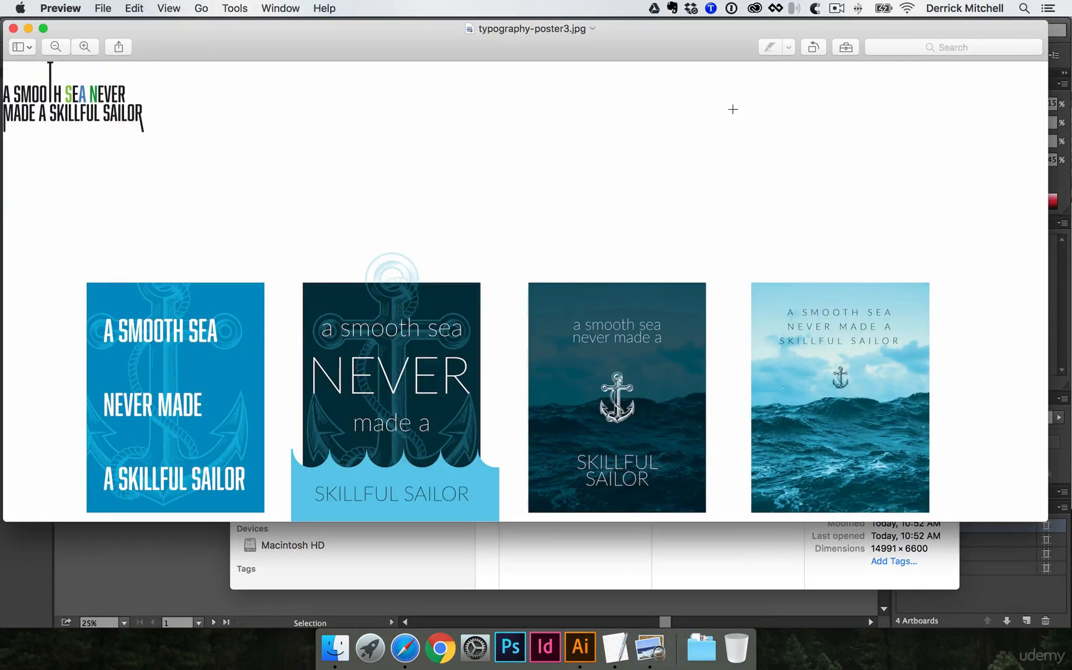
Examine how the artwork and the areas outside the artboards were exported, and close the preview.
mouse_move(1019, 414)
mouse_down()
mouse_move(1013, 486)
mouse_move(879, 470)
mouse_up()
click(386, 248)
click(13, 28)
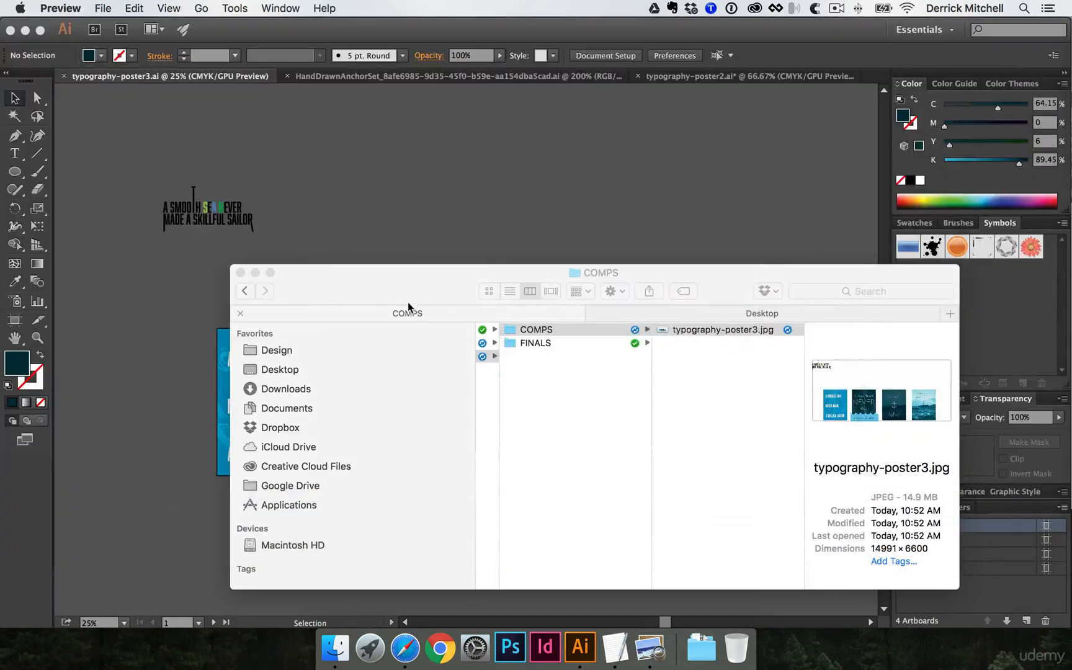
Switch back to Illustrator and set up a JPEG export of all artboards into the COMPS folder in FILES SENT.
click(356, 198)
click(131, 8)
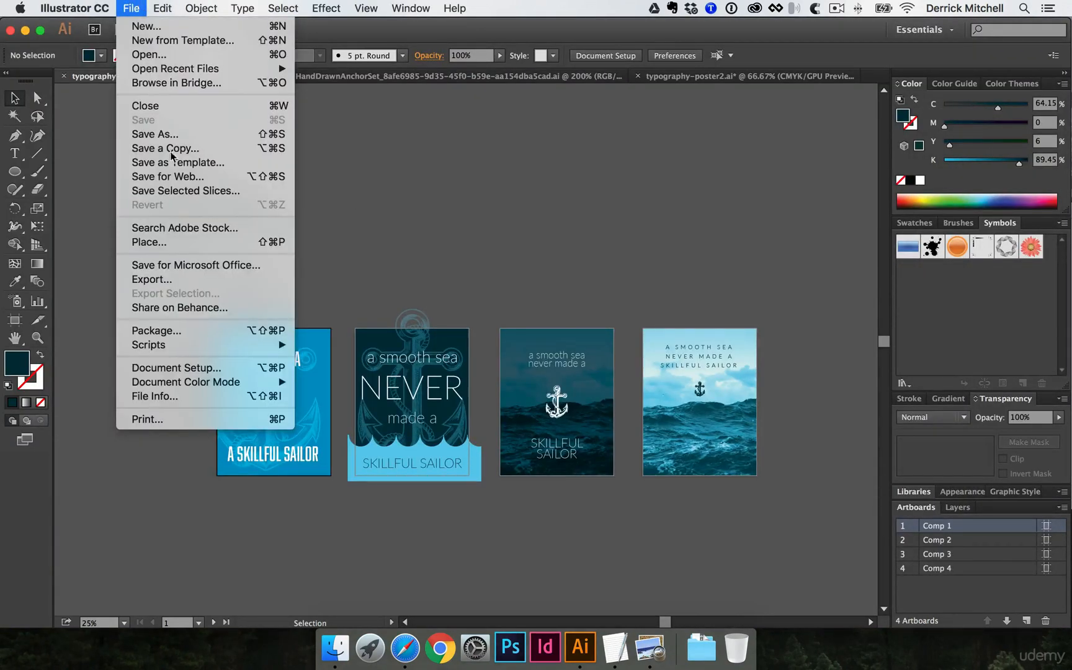
click(200, 279)
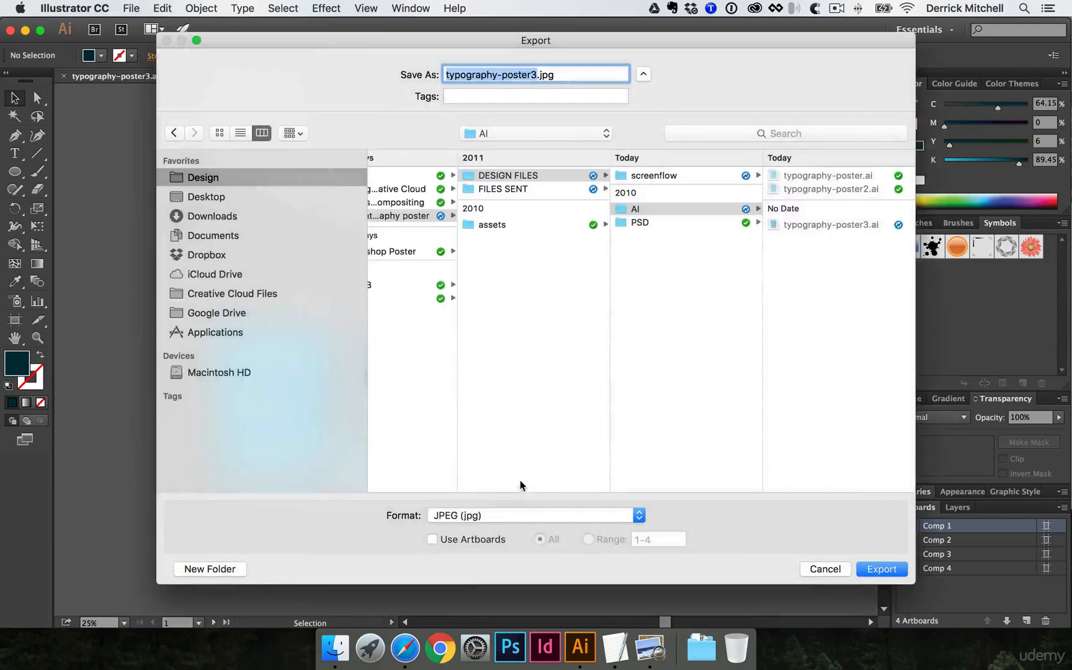
click(431, 540)
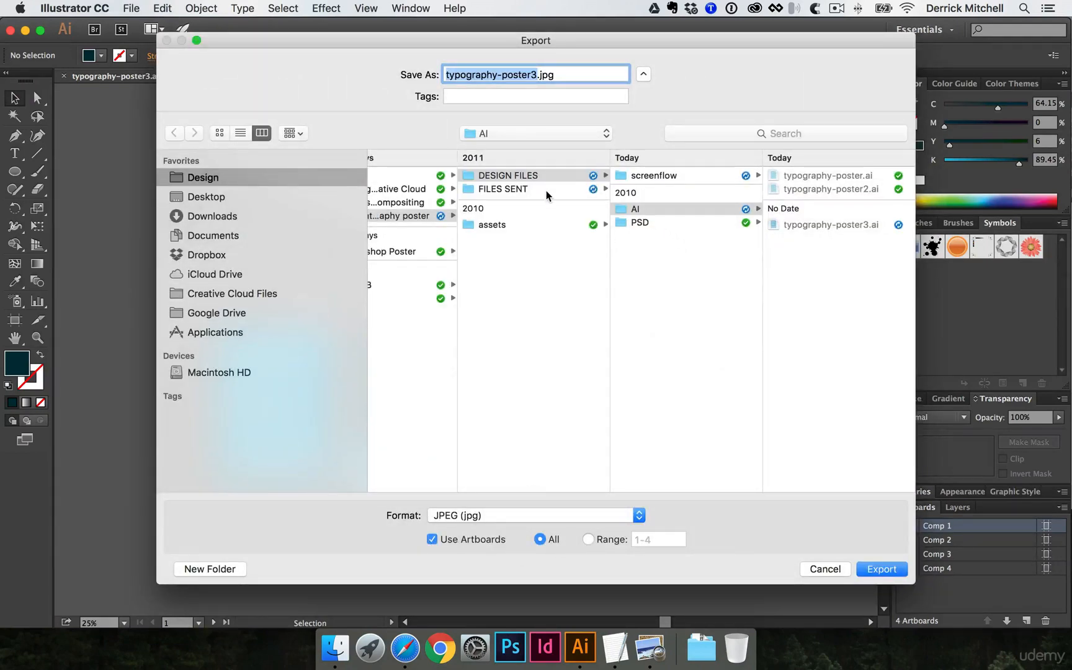
click(509, 189)
click(686, 176)
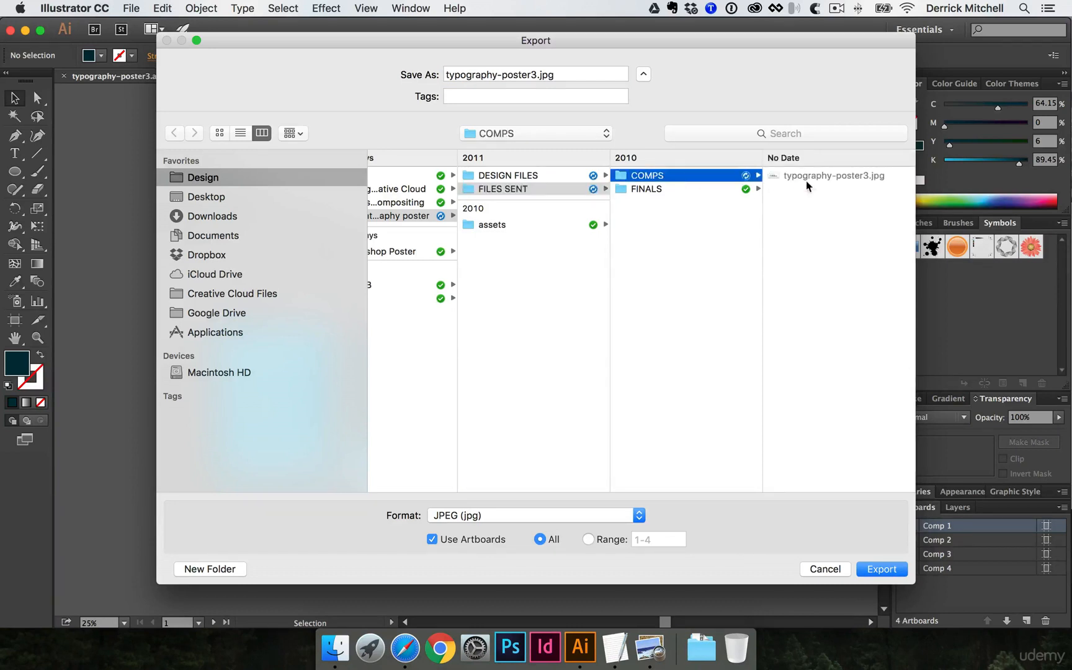
Name the export typography-poster.jpg and export the artboards as 300 ppi CMYK JPEGs at maximum quality.
click(531, 75)
key(Delete)
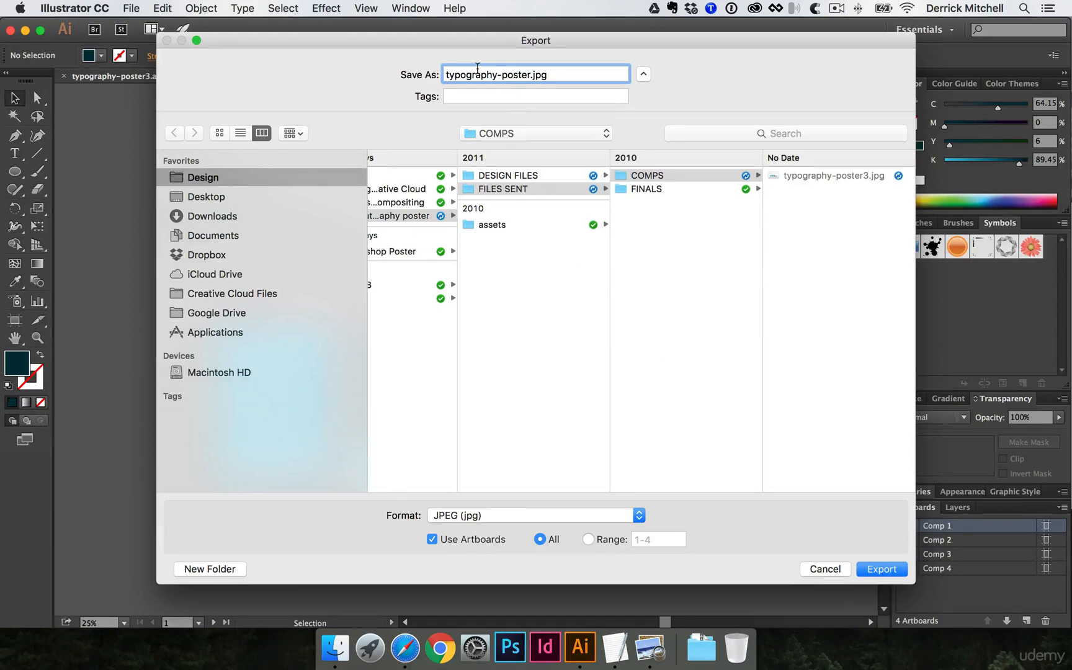
click(878, 566)
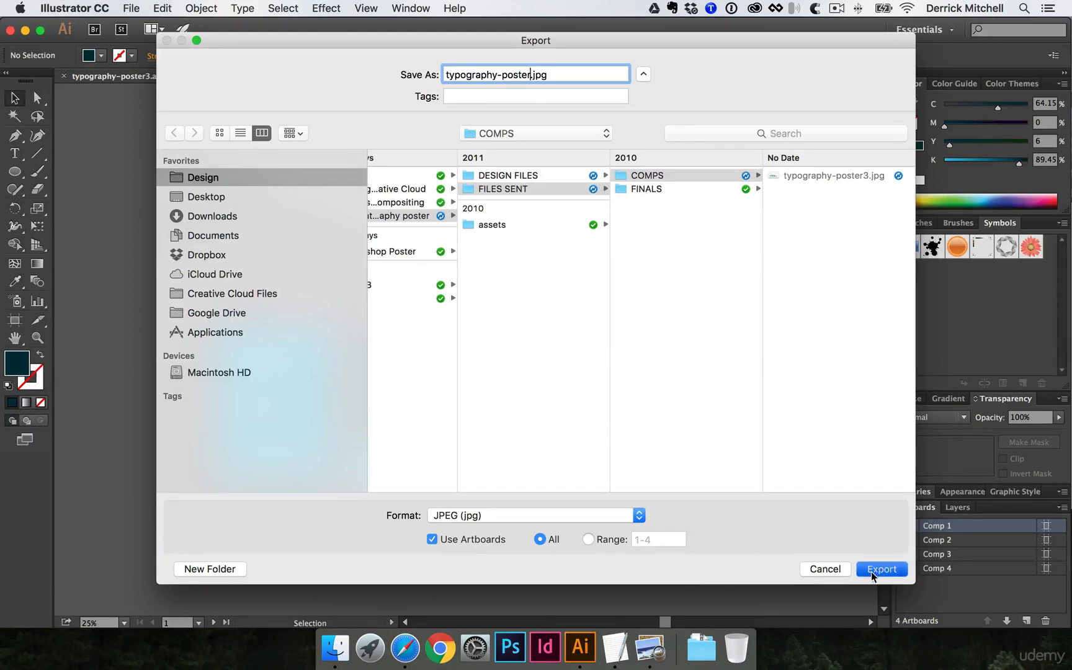
click(333, 367)
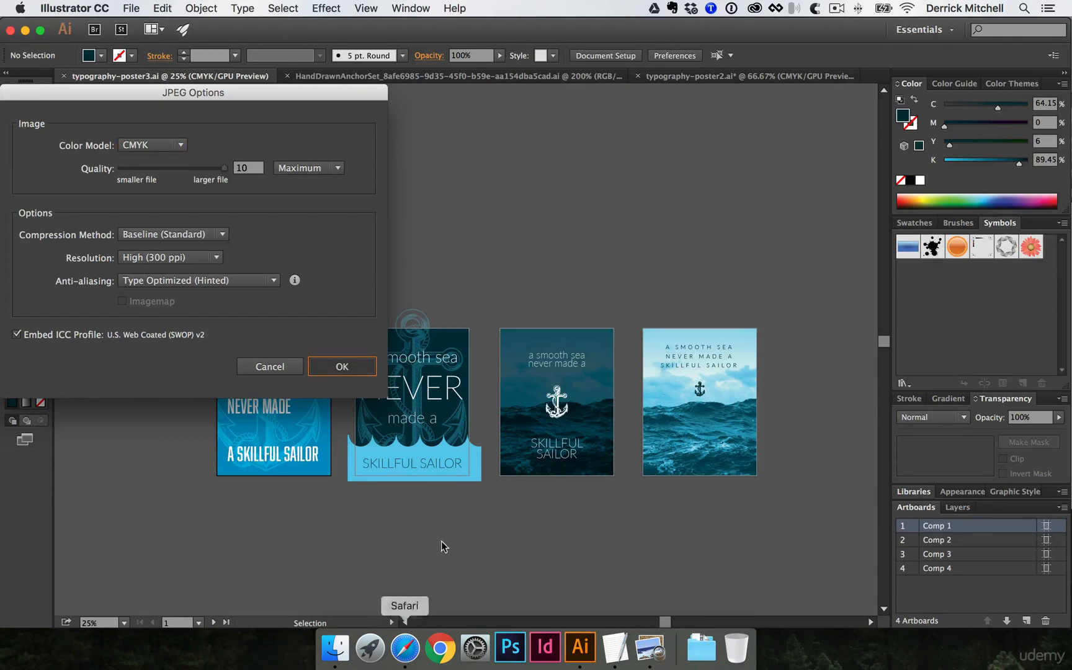
Run the JPEG export with the chosen options, switch to Finder and widen the COMPS file column to show the full file names.
click(342, 367)
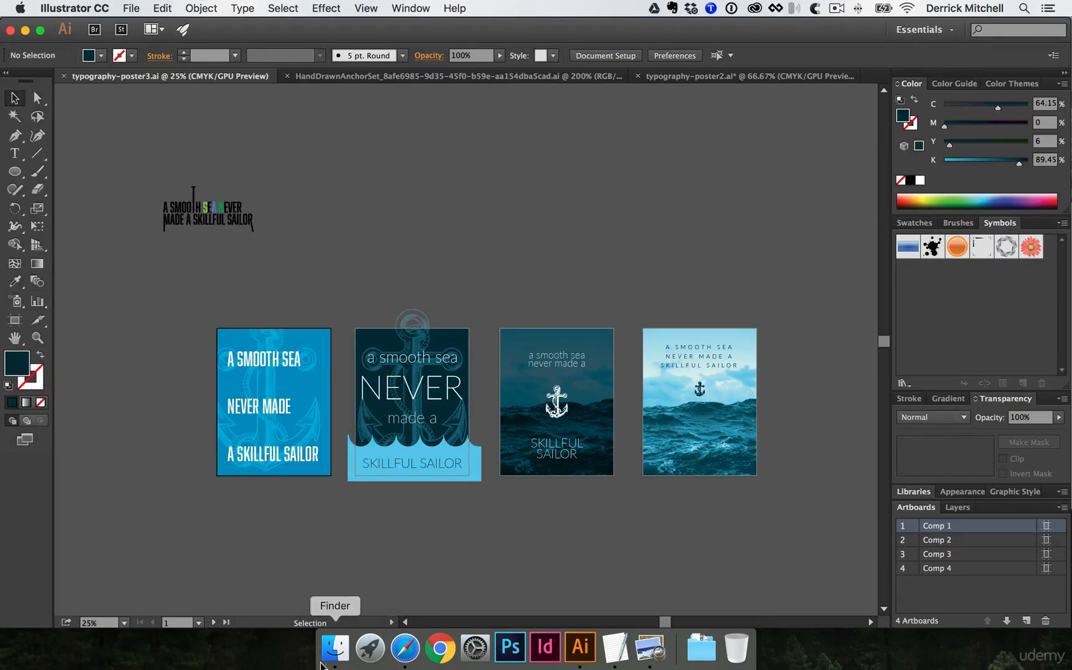
click(335, 647)
click(718, 330)
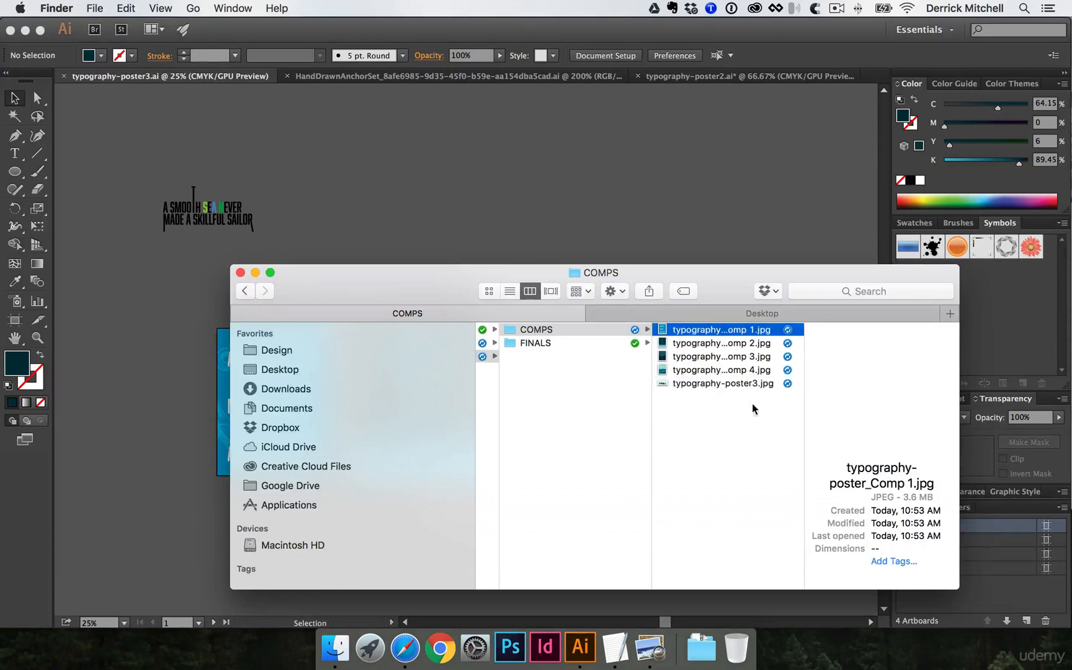
click(801, 418)
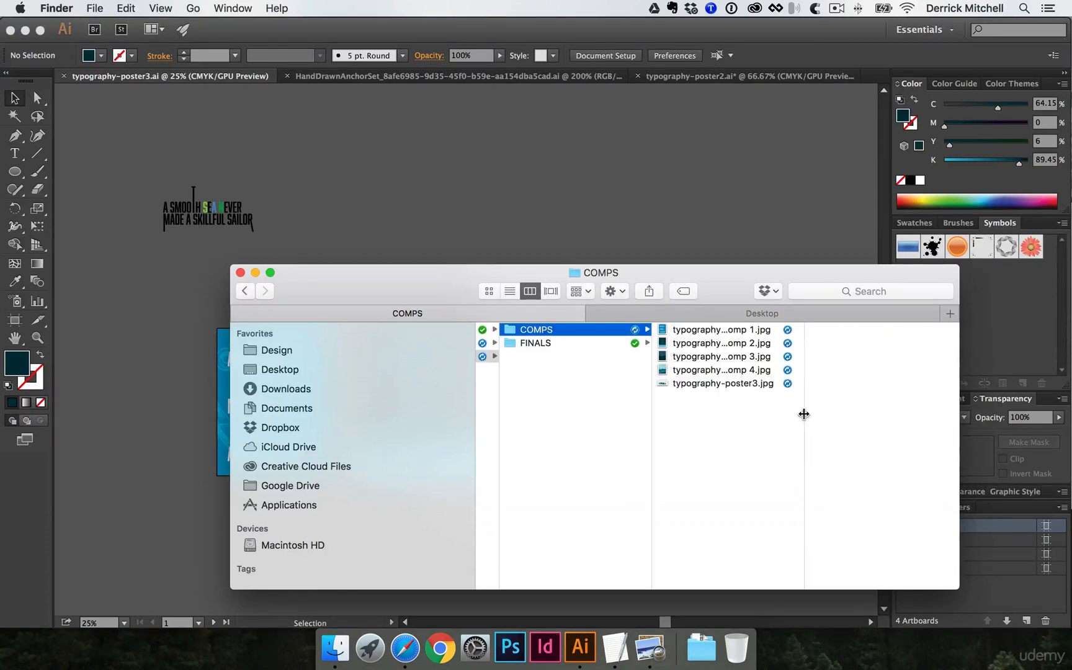
drag(804, 415, 920, 419)
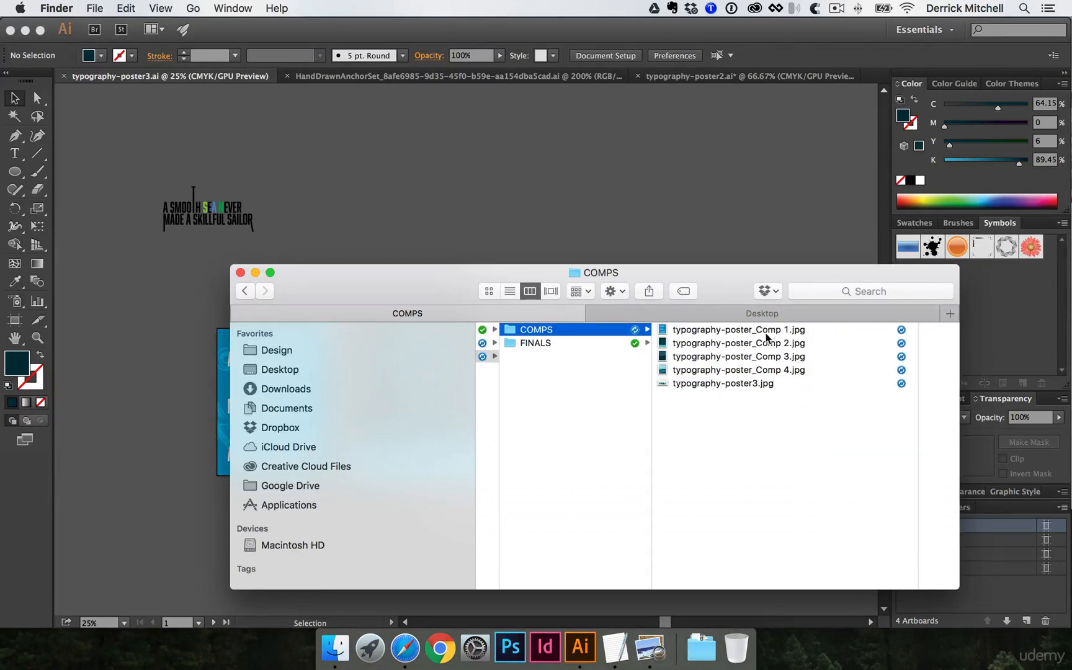
Preview the exported typography-poster_Comp 1.jpg and typography-poster_Comp 2.jpg at large size to check their cropping.
click(770, 330)
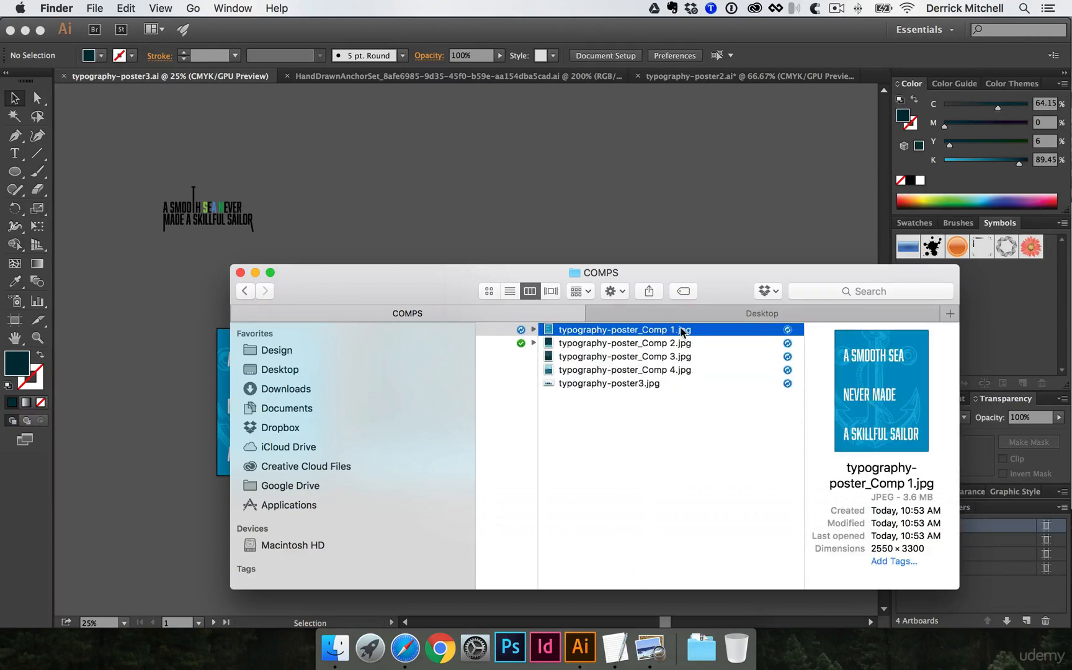
key(space)
key(Down)
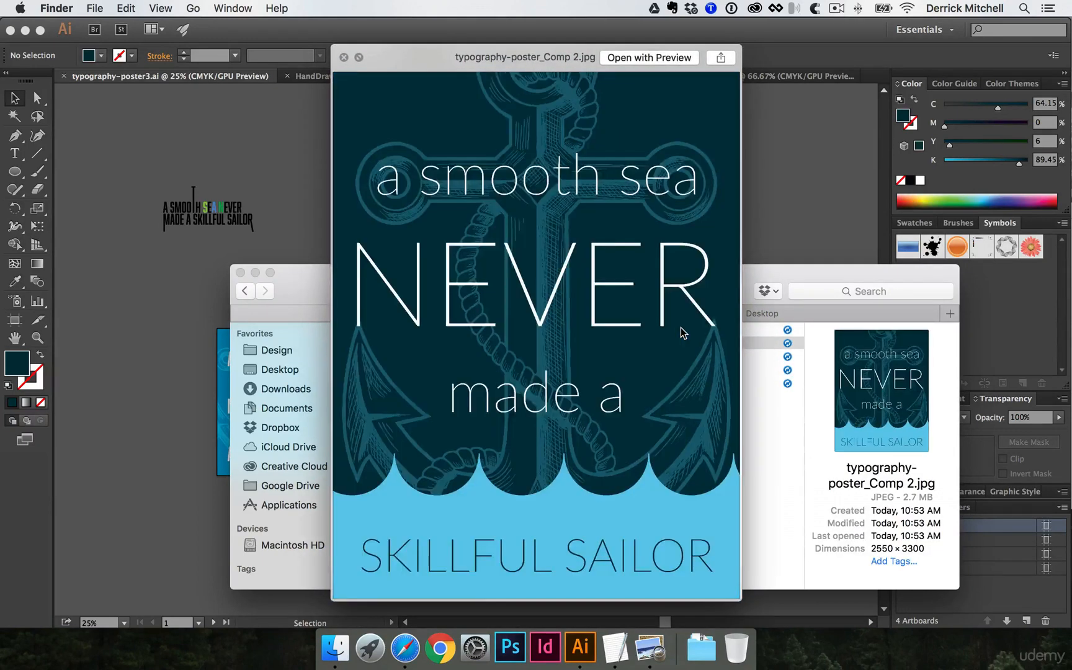